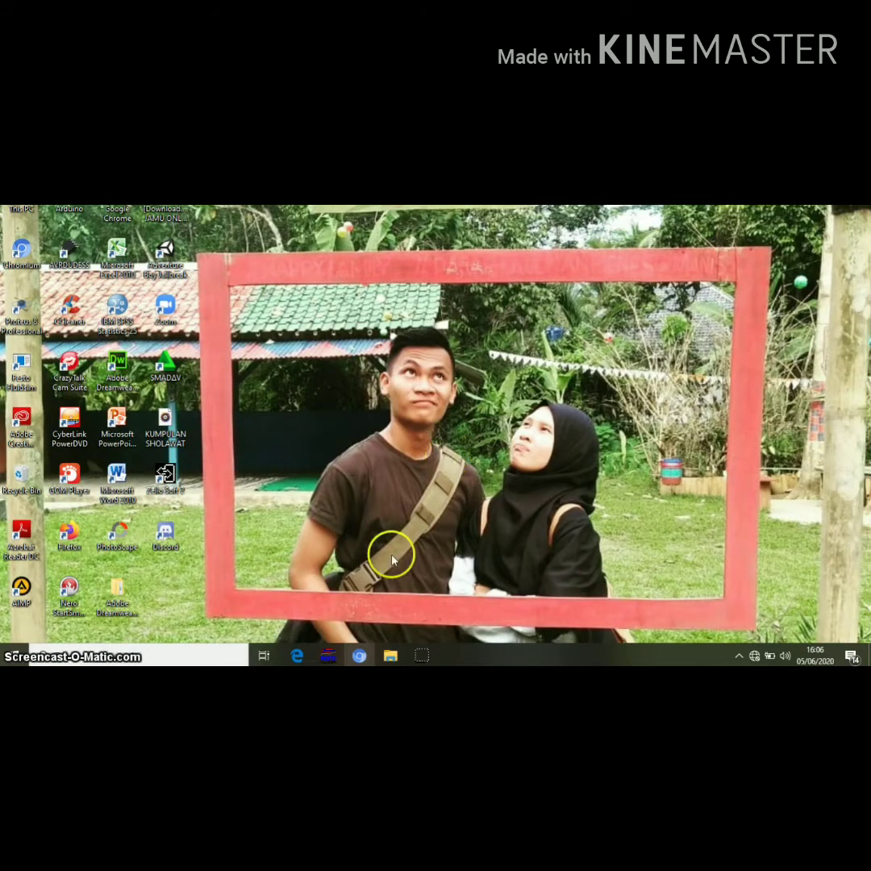
Switch to FluidSIM-P, create a new circuit, and place a Text component near the upper-left of the sheet
{"action": "left_click", "coordinate": [328, 655]}
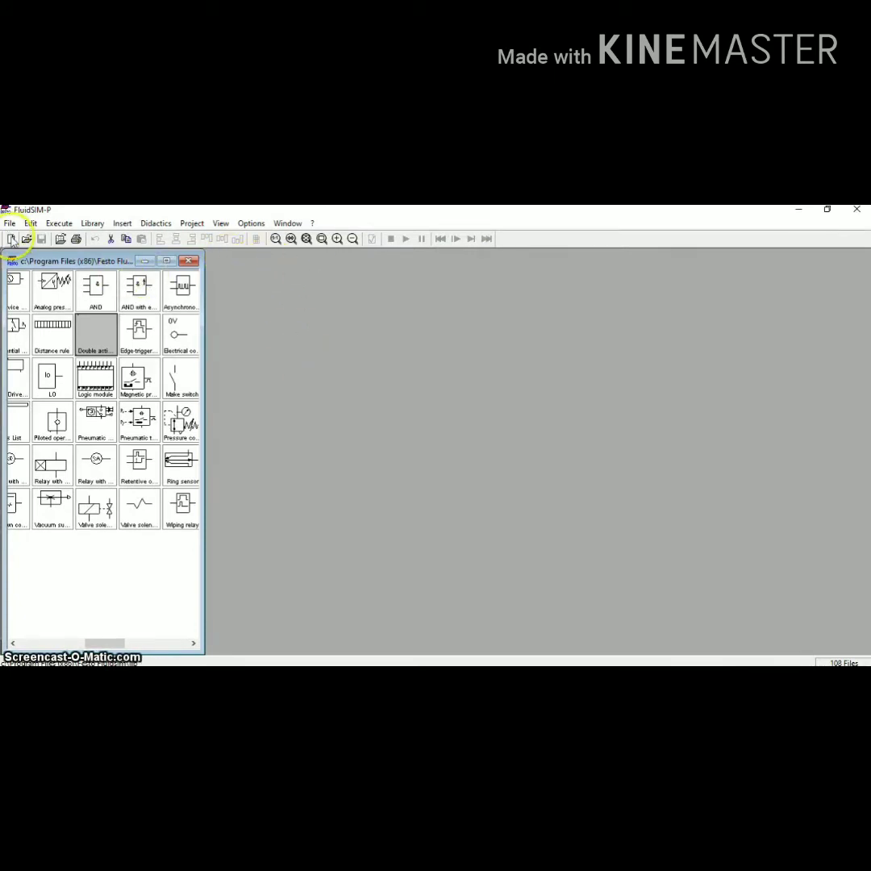
{"action": "left_click", "coordinate": [11, 239]}
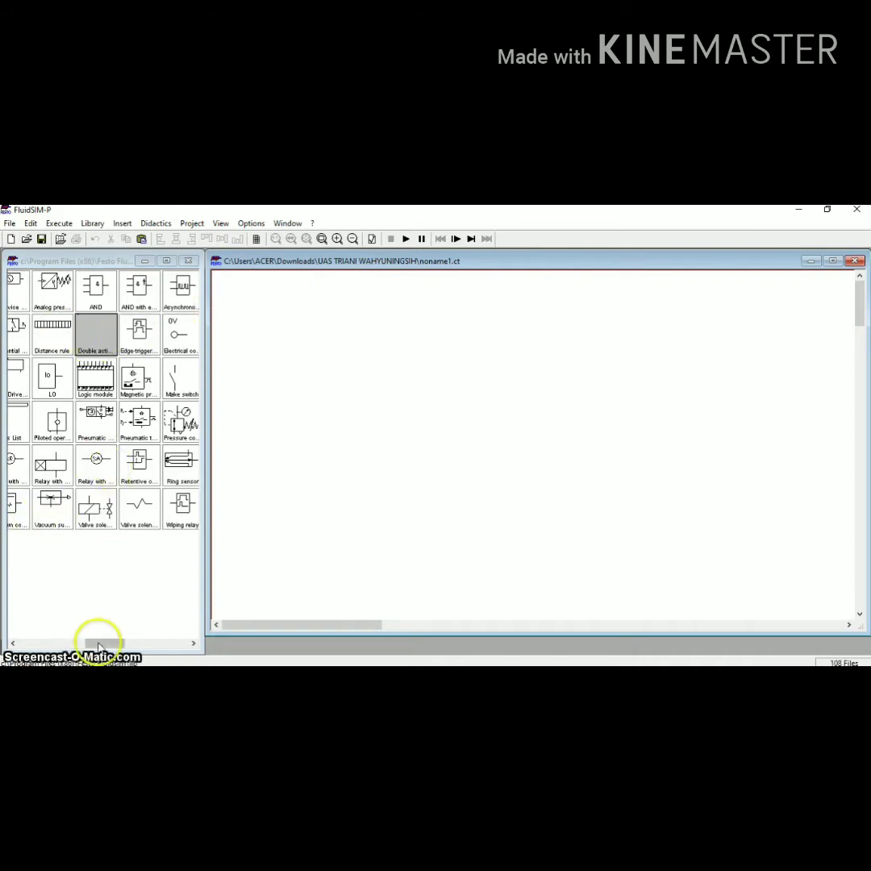
{"action": "left_click_drag", "start_coordinate": [97, 642], "coordinate": [24, 643]}
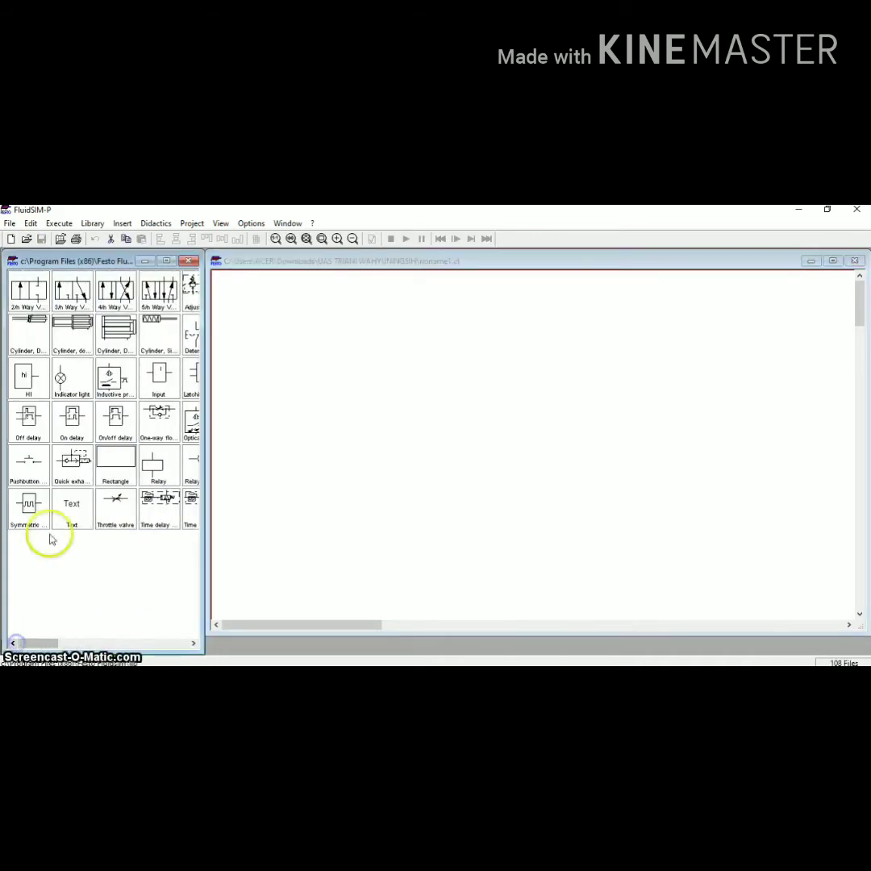
{"action": "left_click_drag", "start_coordinate": [65, 516], "coordinate": [261, 296]}
Replace the placeholder text with the cylinder sequence "A+ E+ B- A- E- C+ D+ B+ C- D-"
{"action": "double_click", "coordinate": [260, 293]}
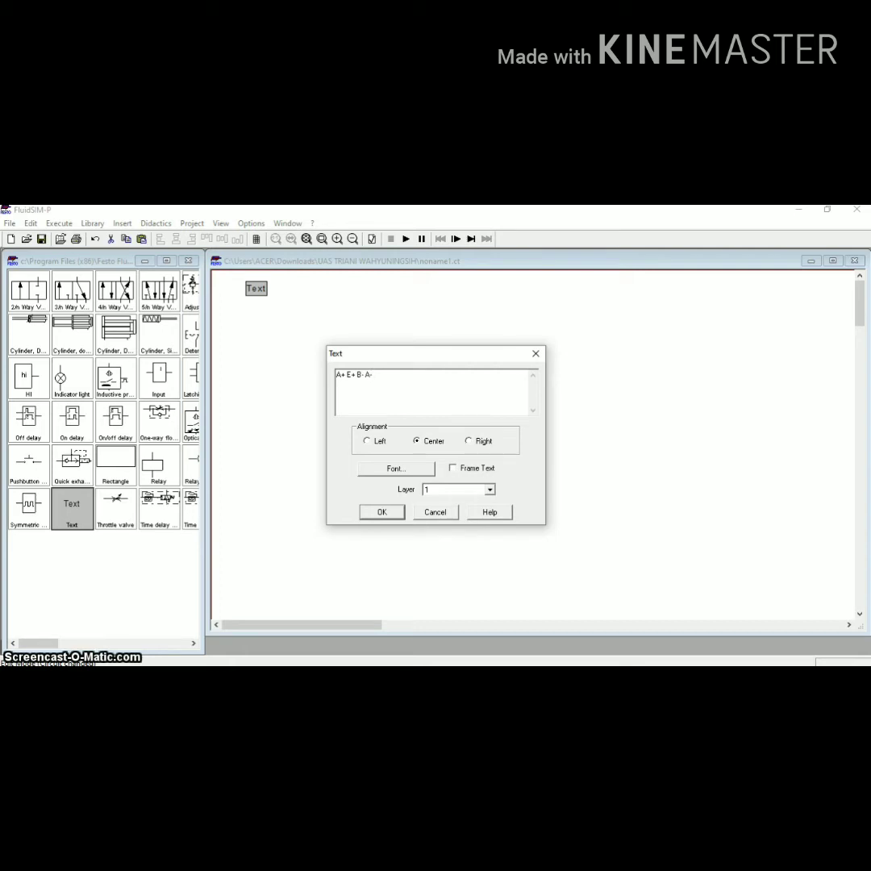
{"action": "type", "text": "- B"}
{"action": "type", "text": "+ D+ B"}
{"action": "type", "text": "+ C- D-"}
Group the simultaneous motions with parentheses so the text reads "(A+ E+) B-( A- E-) (C+ D+) B+ (C- D-)"
{"action": "type", "text": "("}
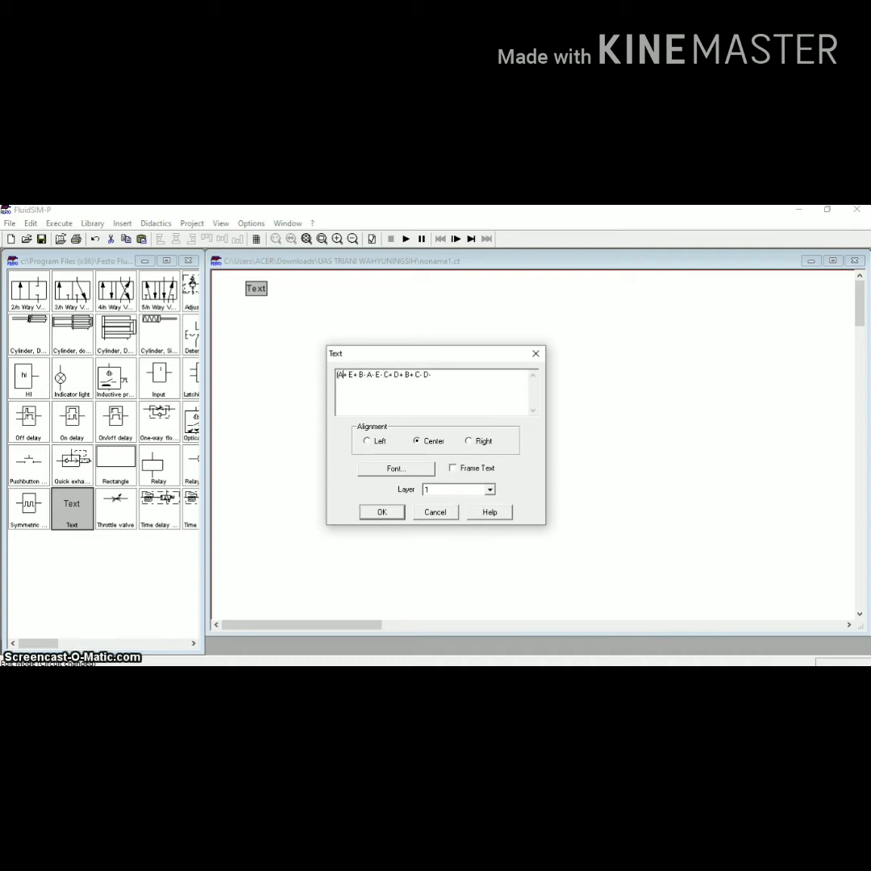
{"action": "type", "text": ")"}
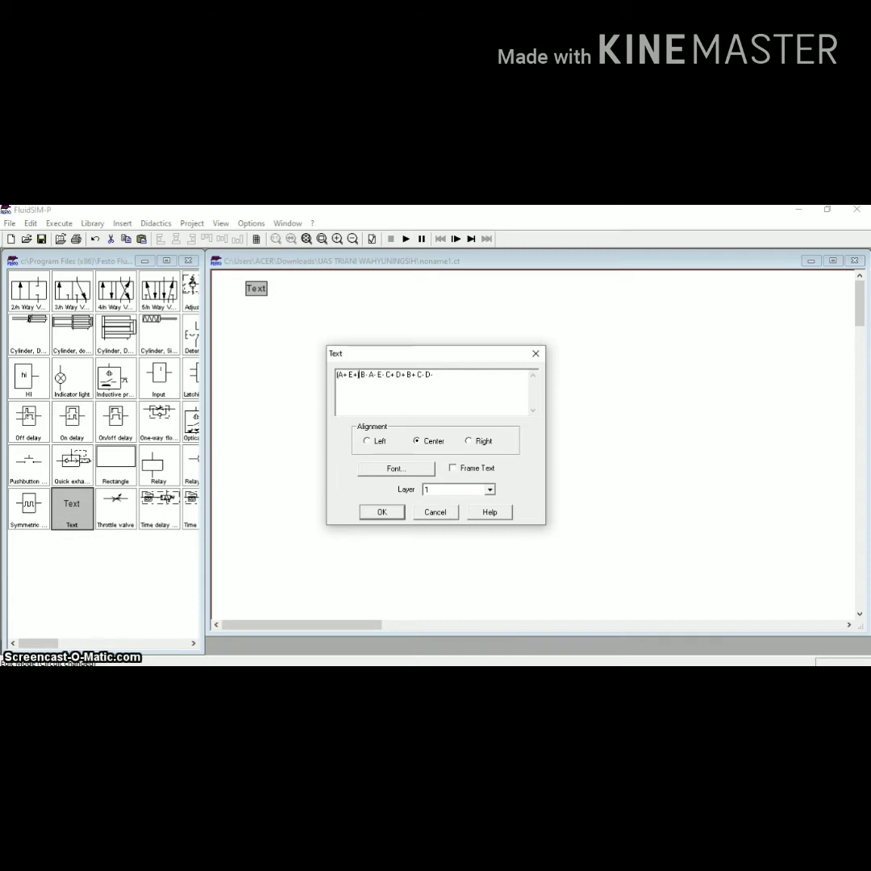
{"action": "key", "text": "Right"}
{"action": "key", "text": "Right"}
{"action": "key", "text": "Right"}
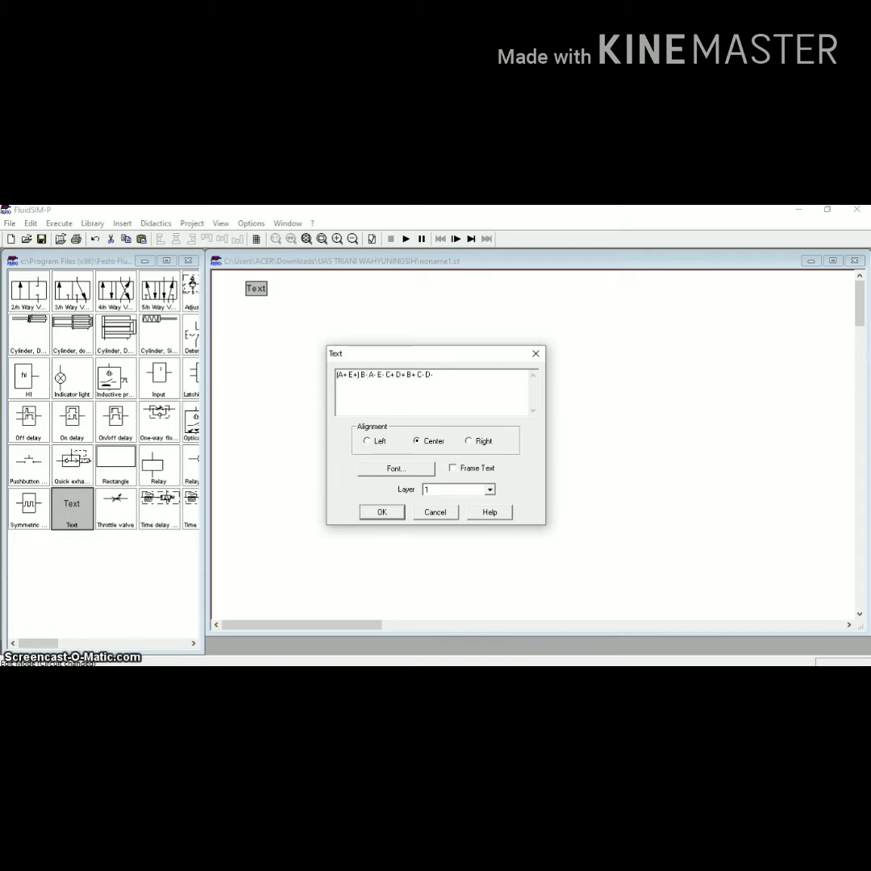
{"action": "type", "text": "("}
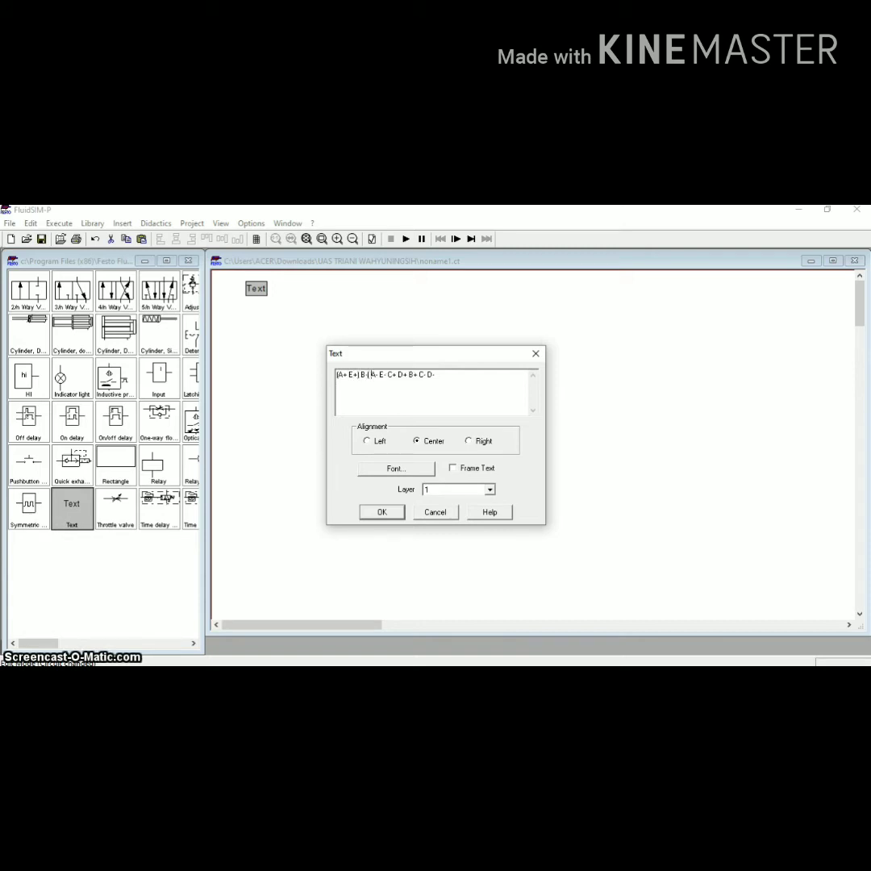
{"action": "key", "text": "Right"}
{"action": "key", "text": "Right"}
{"action": "key", "text": "Right"}
{"action": "key", "text": "Right"}
{"action": "key", "text": "Right"}
{"action": "type", "text": ")"}
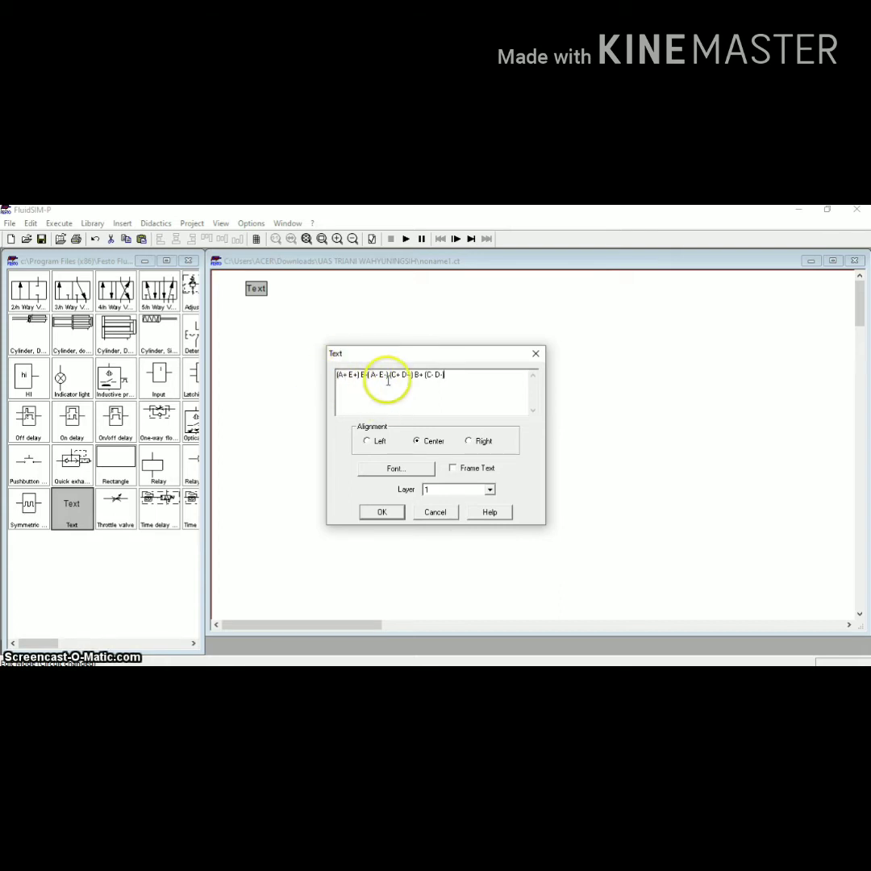
{"action": "left_click", "coordinate": [382, 514]}
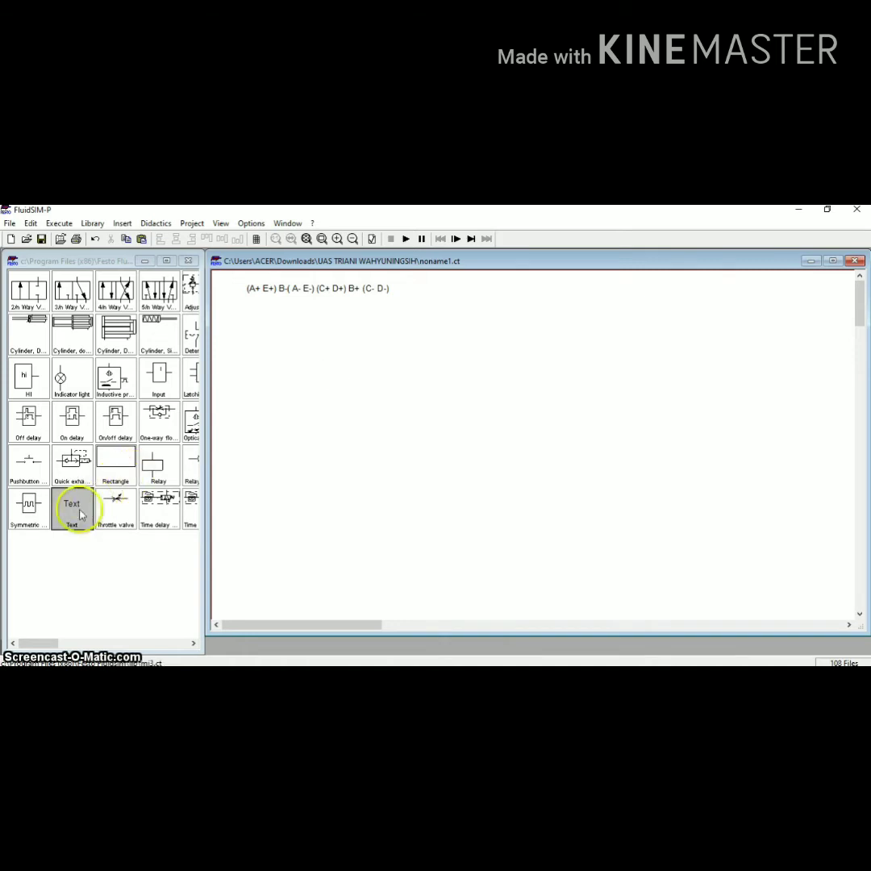
Add a second text beneath the sequence reading "C1 A2 B1 A1 C2 B2"
{"action": "left_click_drag", "start_coordinate": [72, 508], "coordinate": [287, 328]}
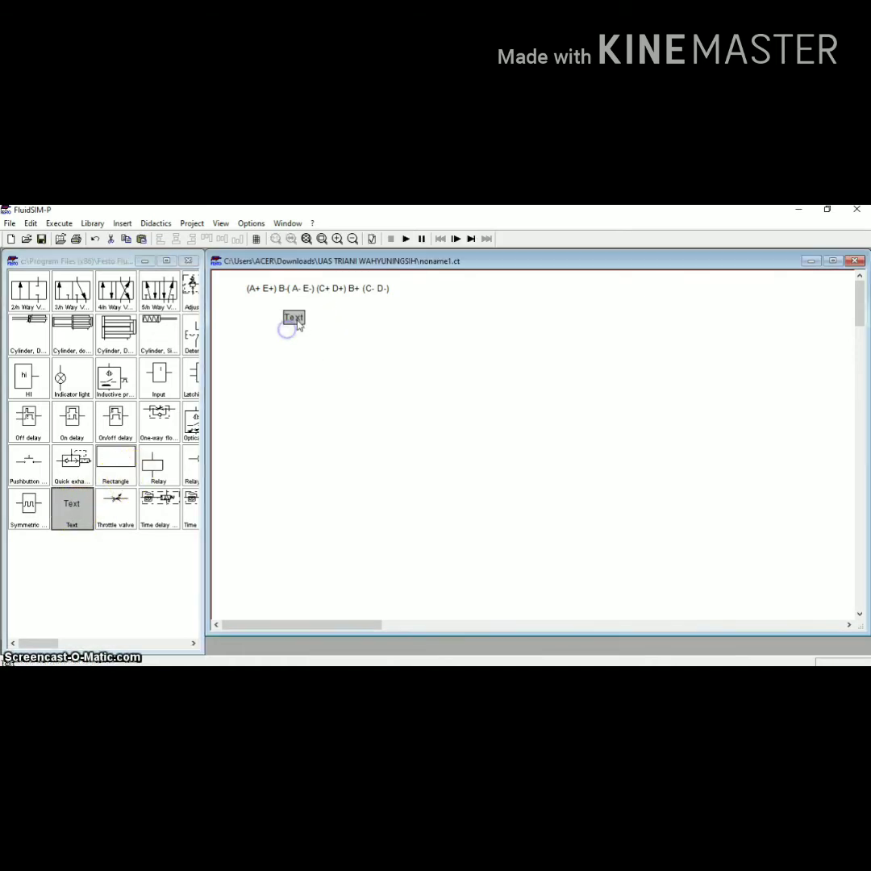
{"action": "double_click", "coordinate": [295, 317]}
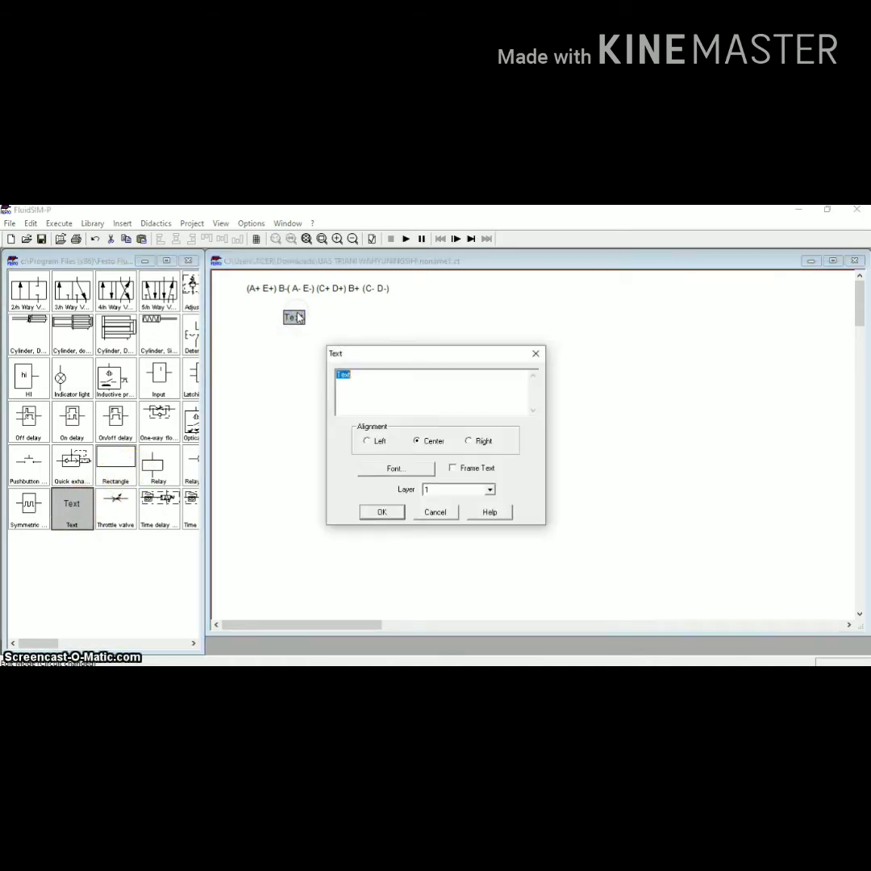
{"action": "left_click", "coordinate": [362, 376]}
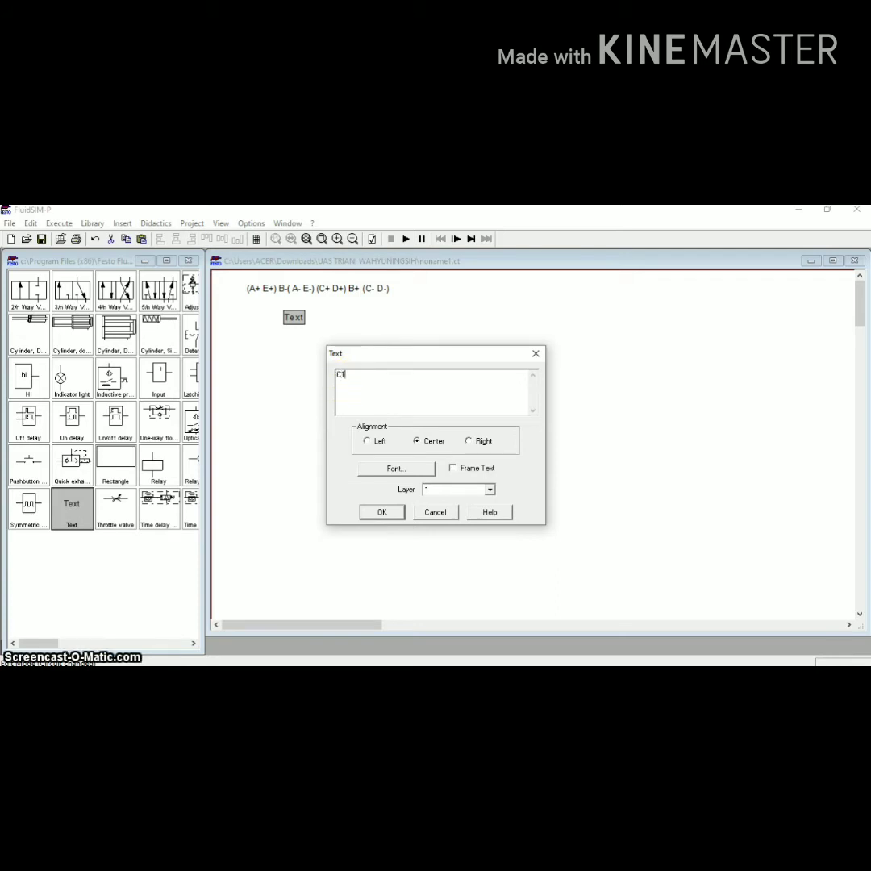
{"action": "left_click", "coordinate": [345, 384]}
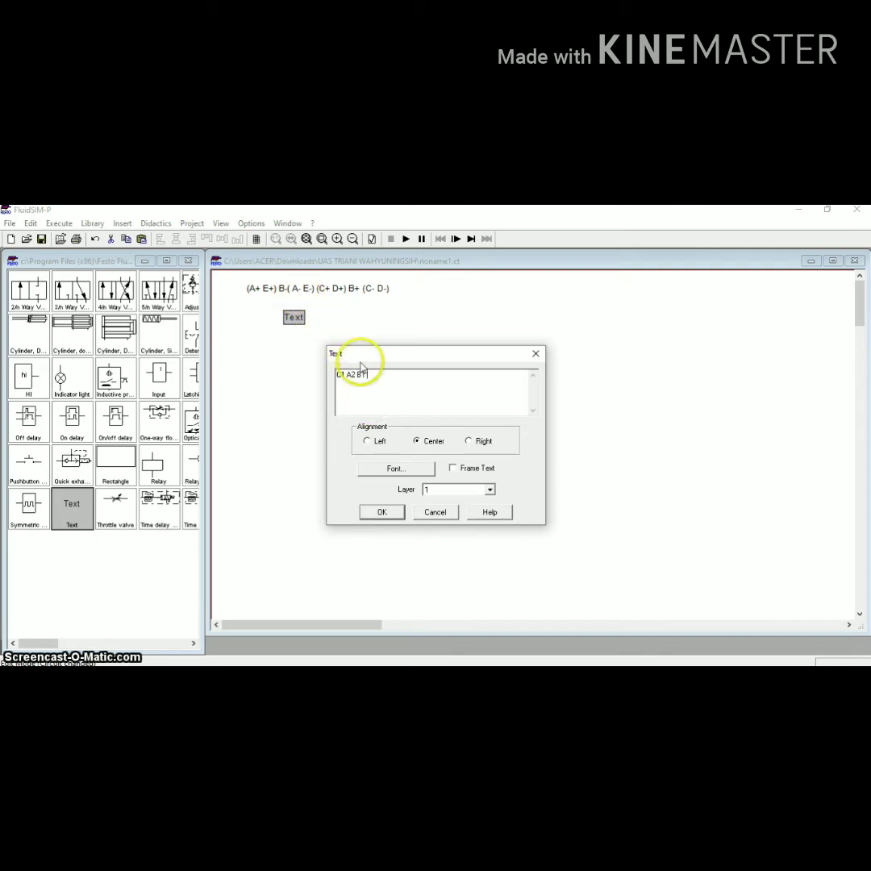
{"action": "type", "text": "A1"}
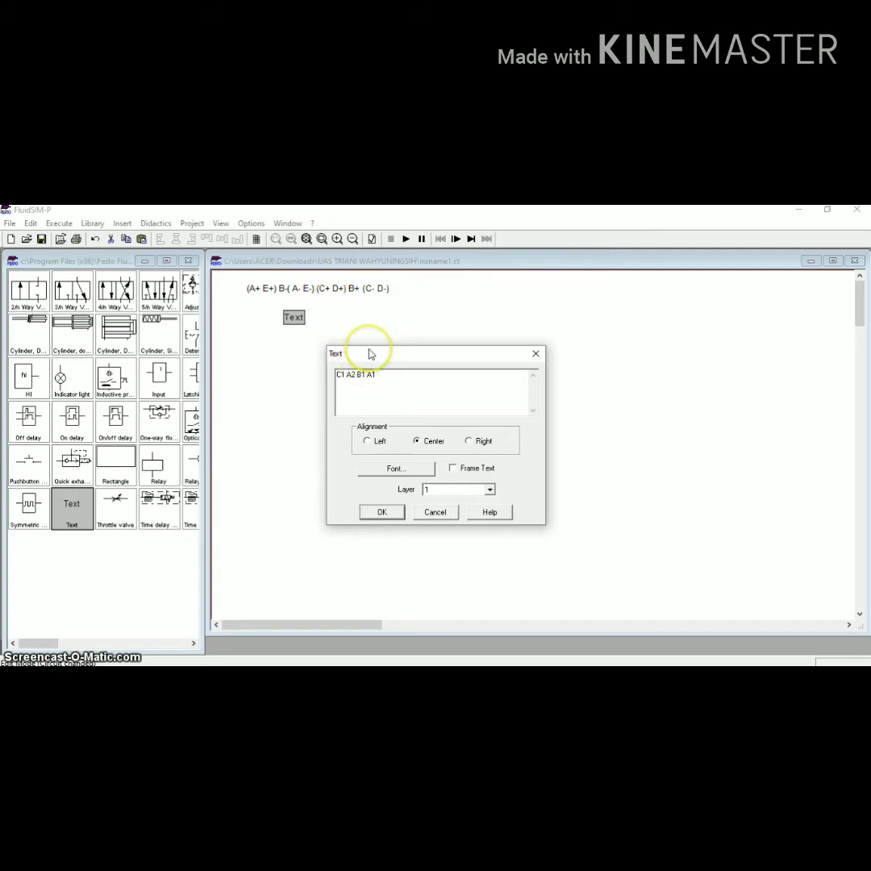
{"action": "type", "text": "C2"}
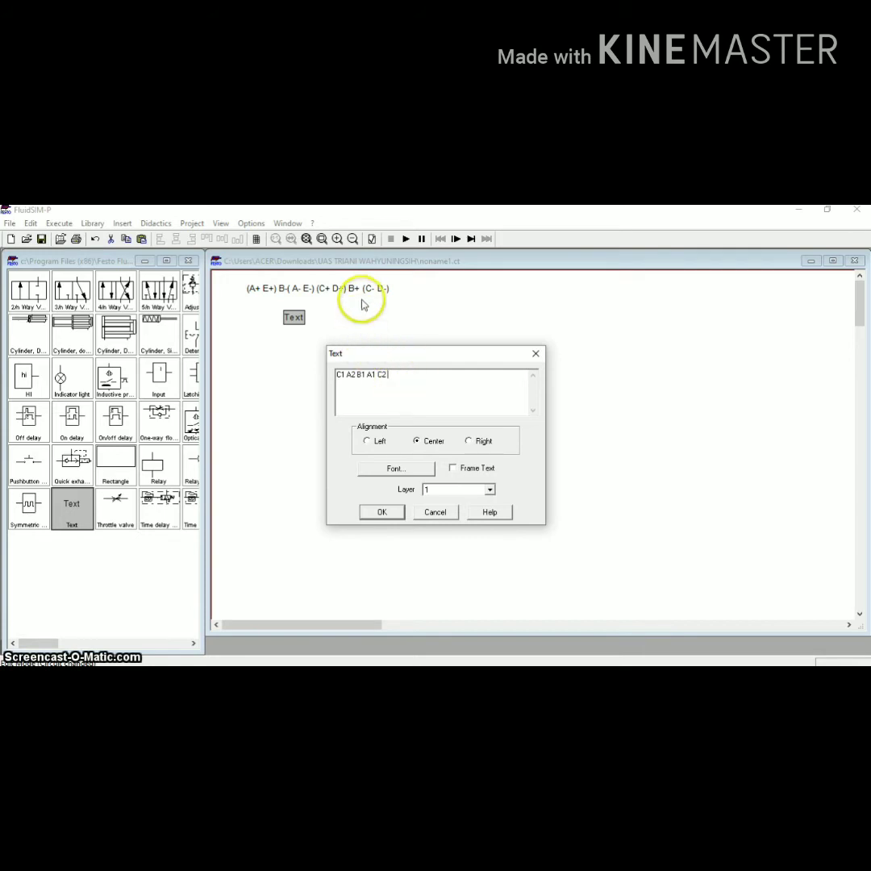
{"action": "type", "text": " B"}
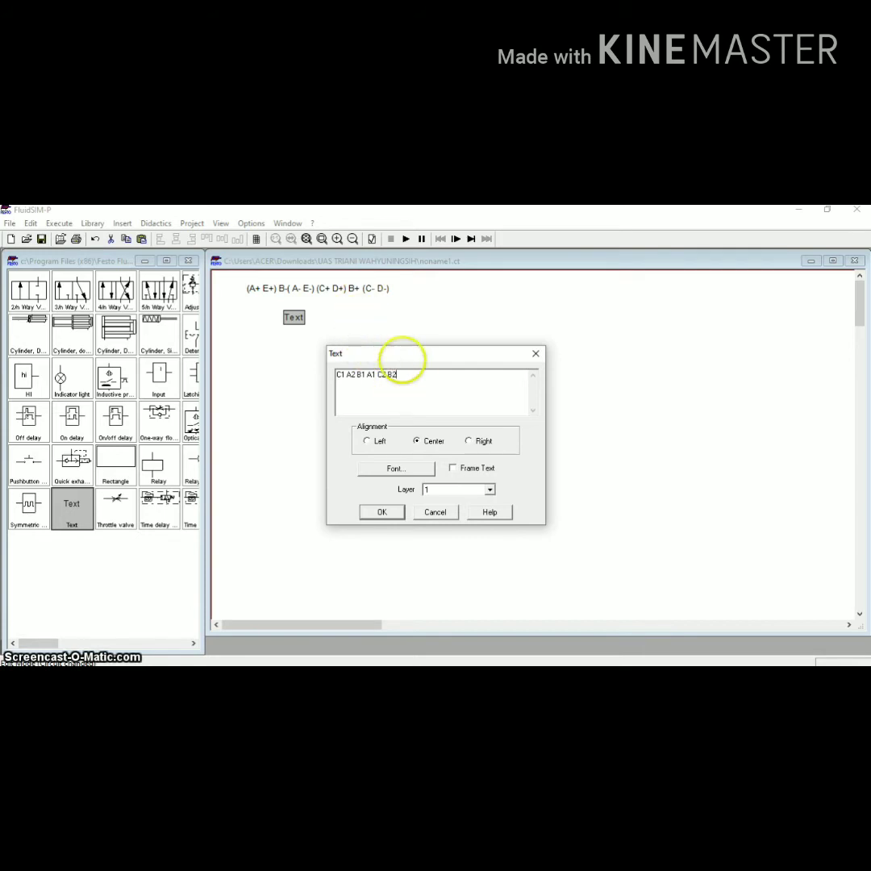
{"action": "type", "text": "2"}
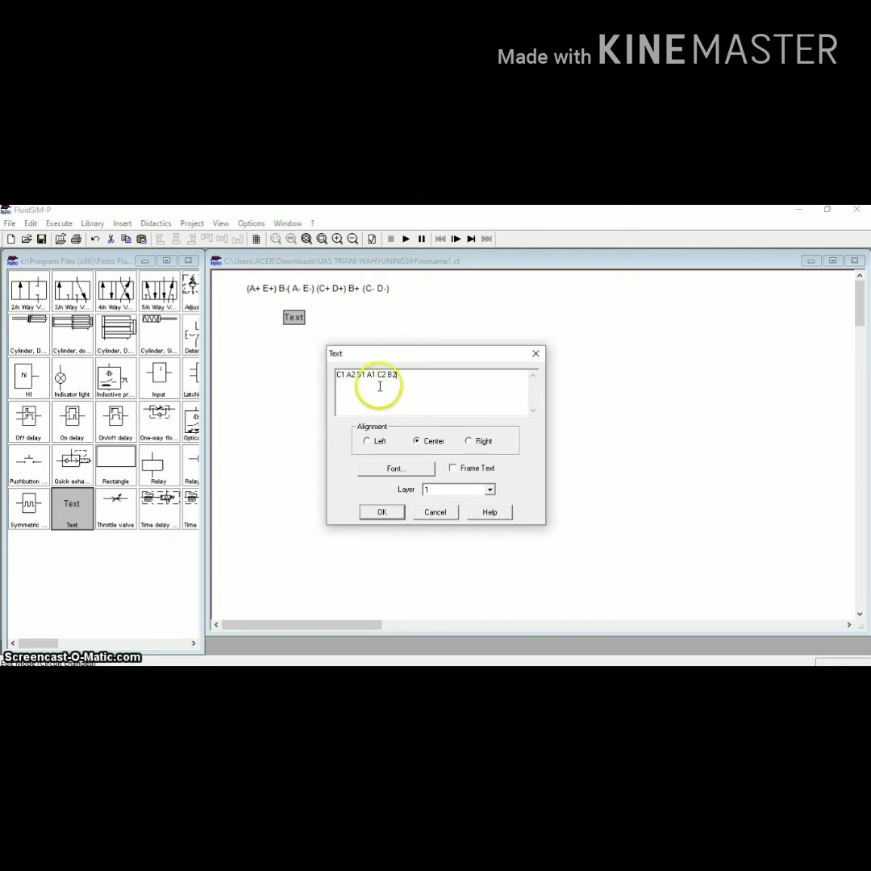
{"action": "left_click", "coordinate": [384, 513]}
{"action": "left_click_drag", "start_coordinate": [328, 323], "coordinate": [322, 324]}
{"action": "left_click", "coordinate": [339, 374]}
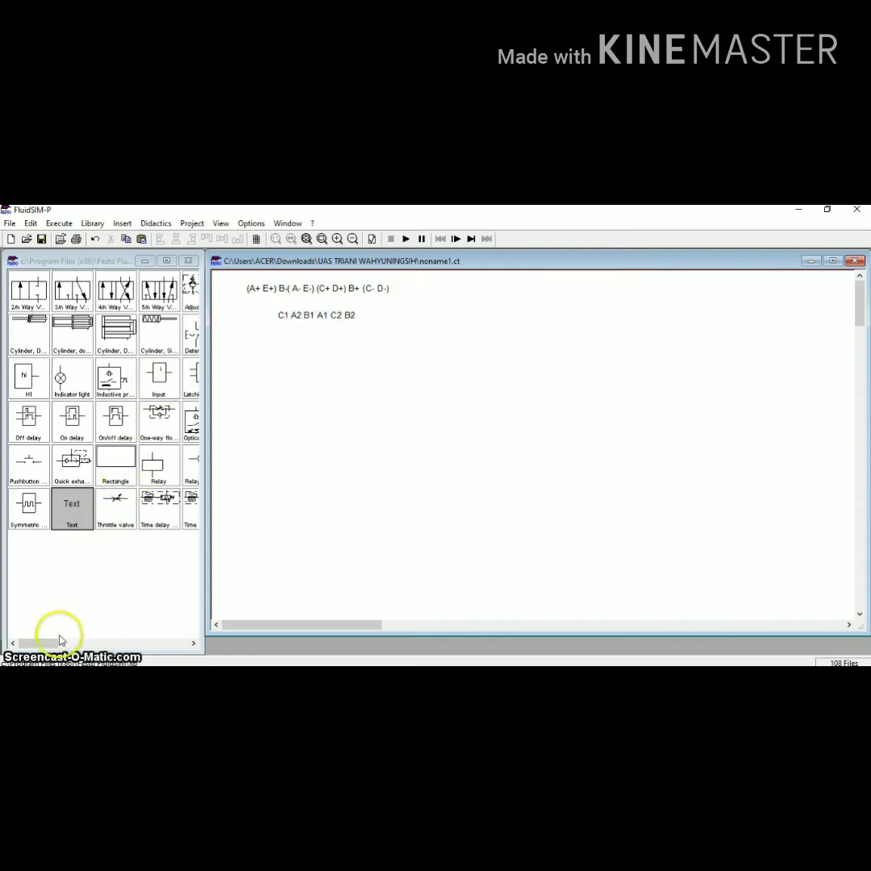
Place a double acting cylinder on the sheet below the two text lines
{"action": "left_click_drag", "start_coordinate": [46, 643], "coordinate": [113, 643]}
{"action": "left_click_drag", "start_coordinate": [63, 333], "coordinate": [329, 378]}
{"action": "left_click_drag", "start_coordinate": [347, 282], "coordinate": [289, 368]}
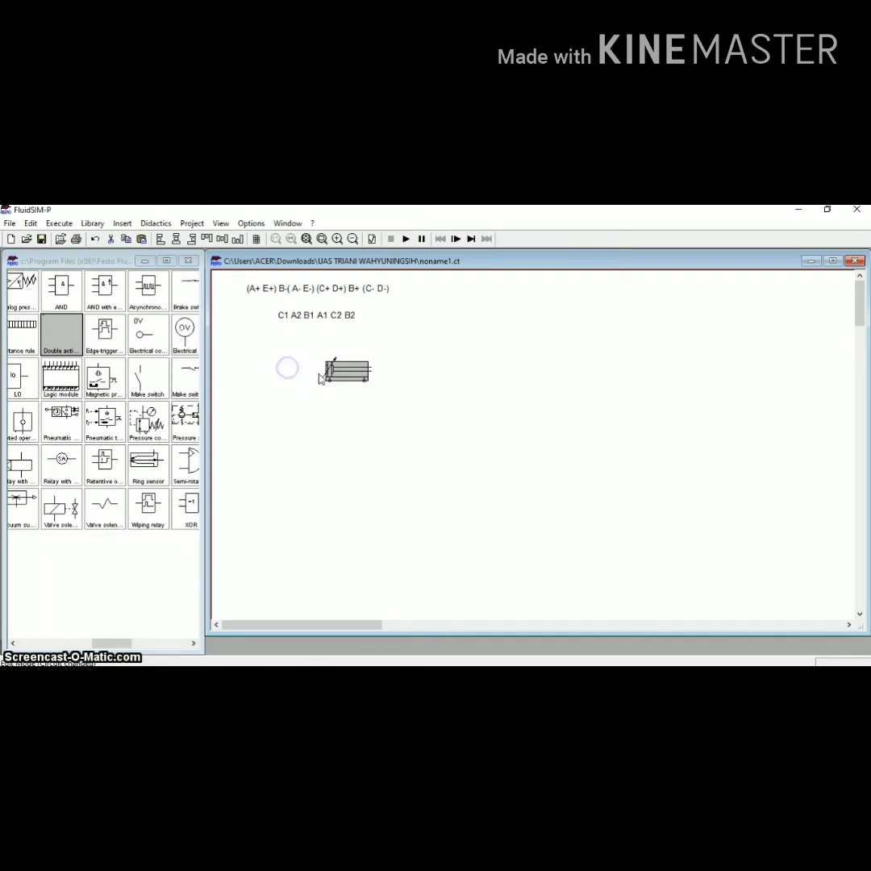
{"action": "left_click_drag", "start_coordinate": [342, 379], "coordinate": [327, 377]}
{"action": "left_click", "coordinate": [345, 380]}
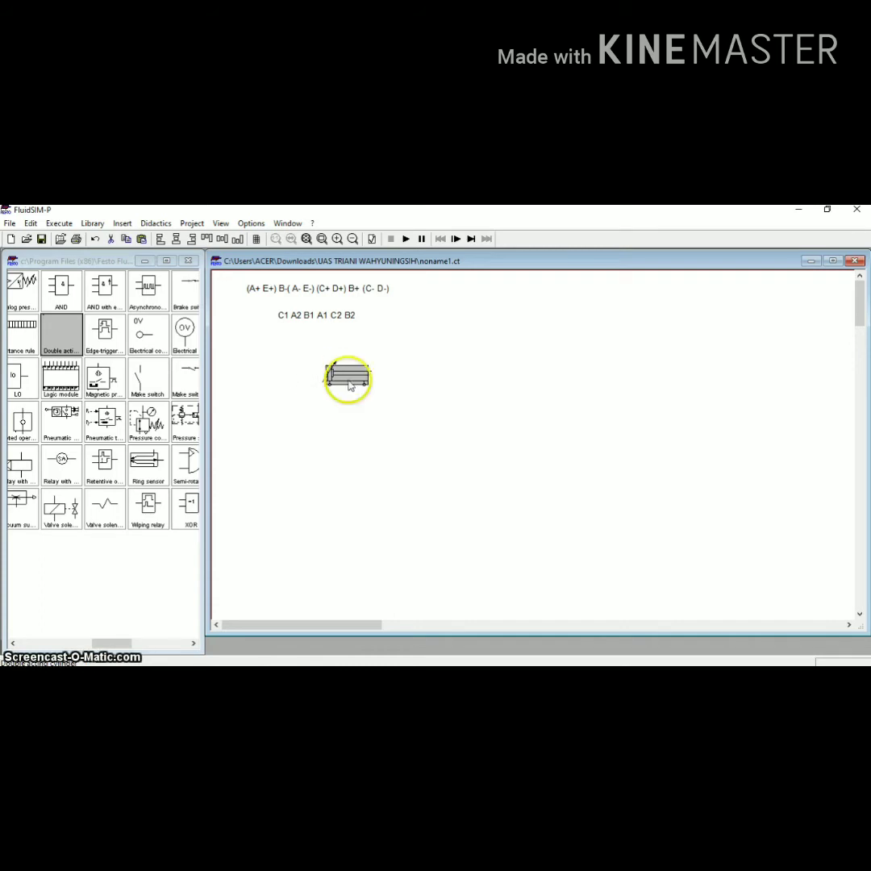
{"action": "mouse_move", "coordinate": [350, 372]}
{"action": "left_mouse_down"}
{"action": "mouse_move", "coordinate": [358, 356]}
{"action": "mouse_move", "coordinate": [349, 372]}
{"action": "left_mouse_up"}
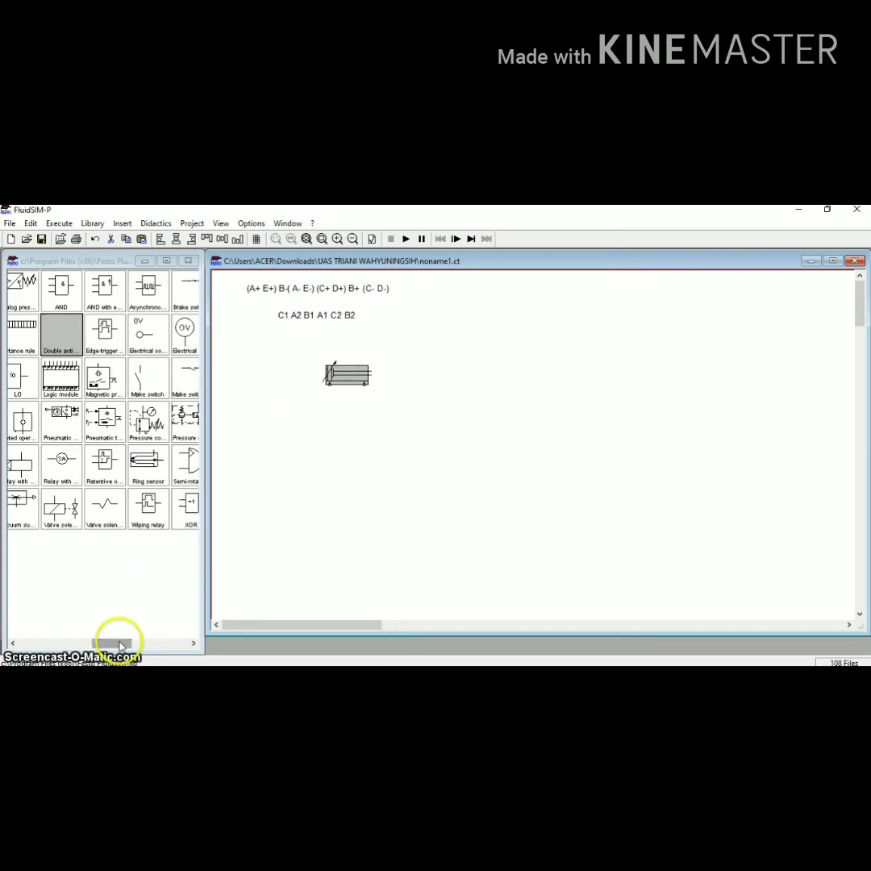
Place a 5/n way valve directly below the double acting cylinder
{"action": "left_click_drag", "start_coordinate": [118, 644], "coordinate": [49, 639]}
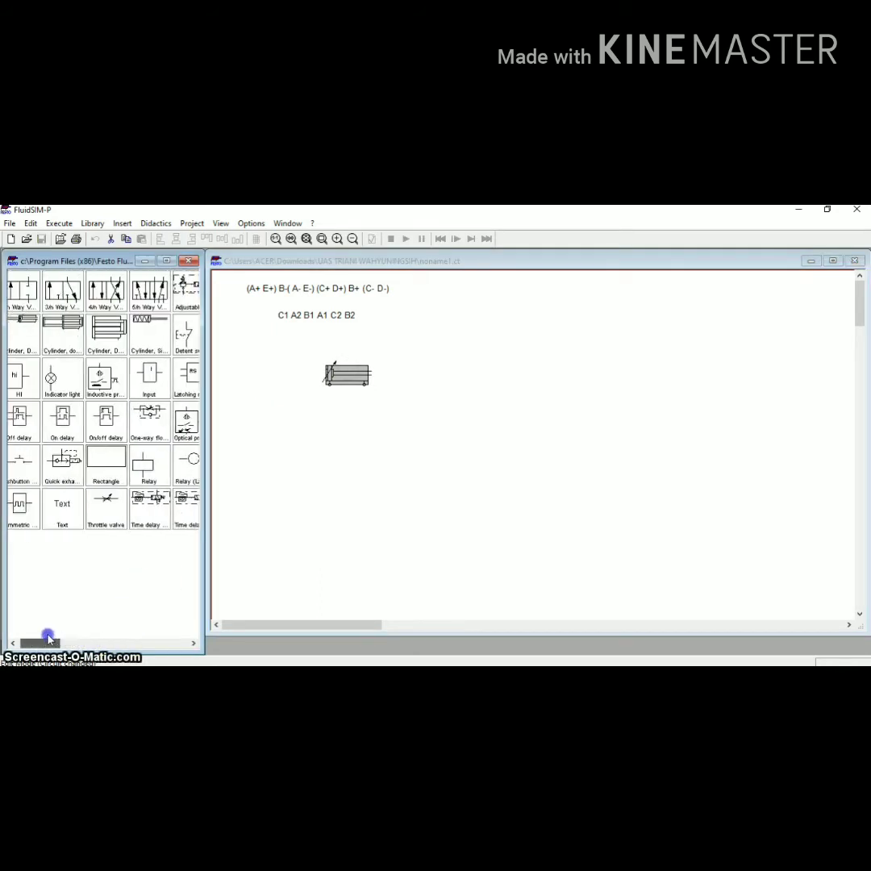
{"action": "left_click_drag", "start_coordinate": [149, 290], "coordinate": [347, 430]}
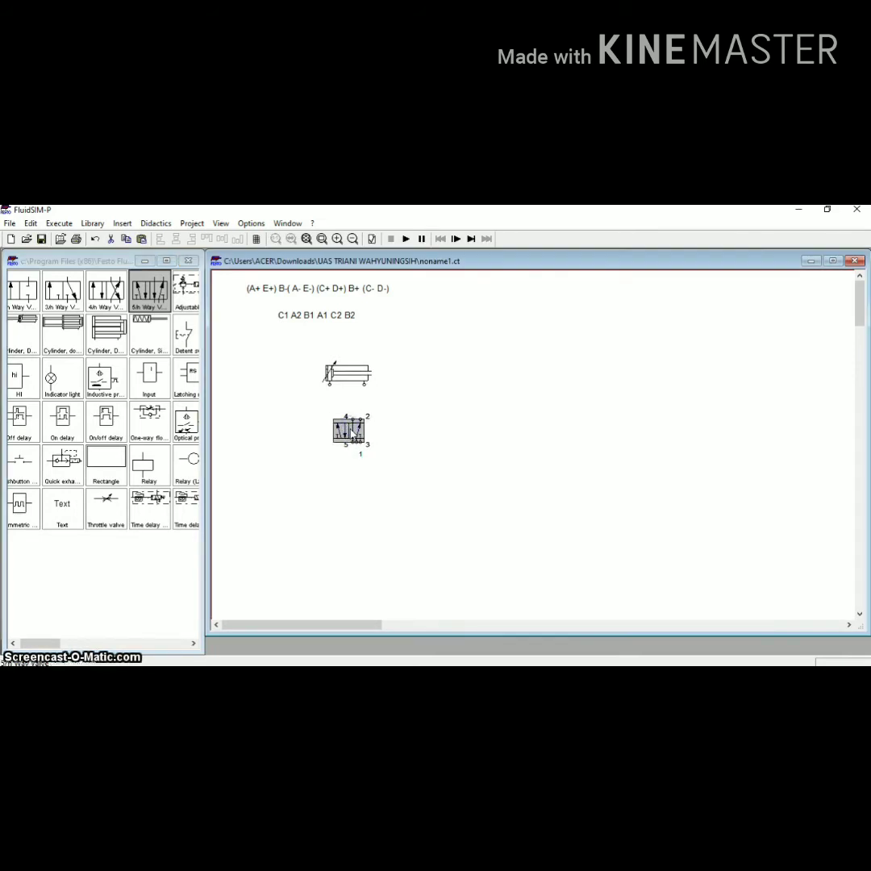
{"action": "left_click_drag", "start_coordinate": [352, 434], "coordinate": [349, 436]}
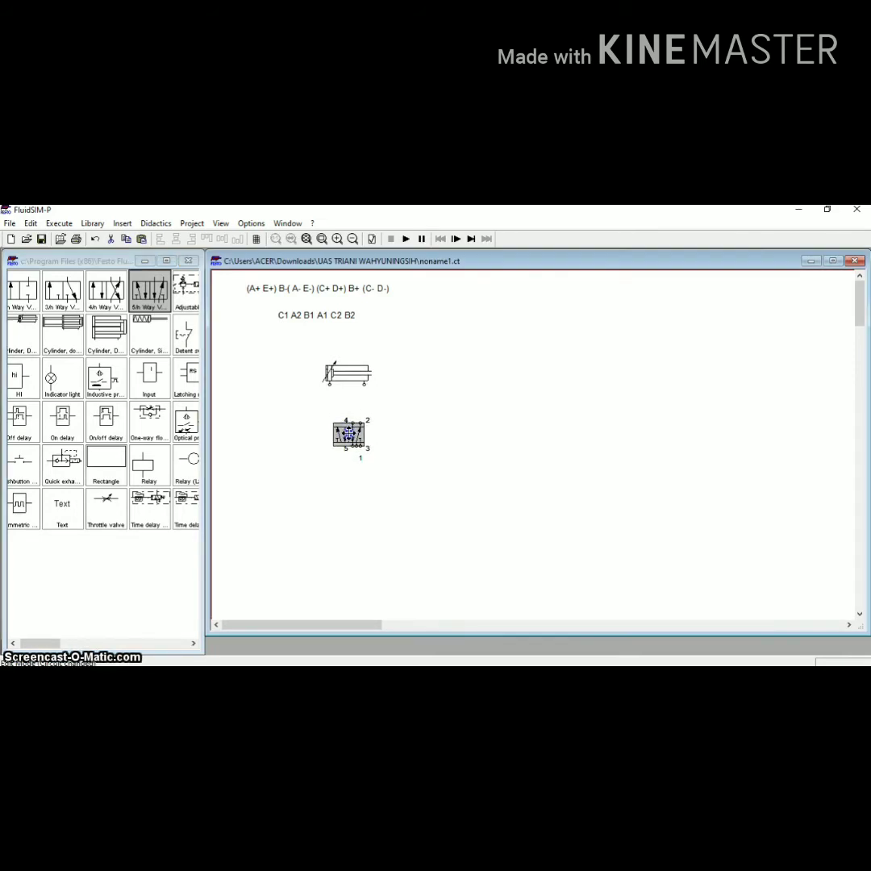
Configure the 5/n way valve's left actuation as pneumatic with the dashed pilot-line symbol
{"action": "double_click", "coordinate": [353, 442]}
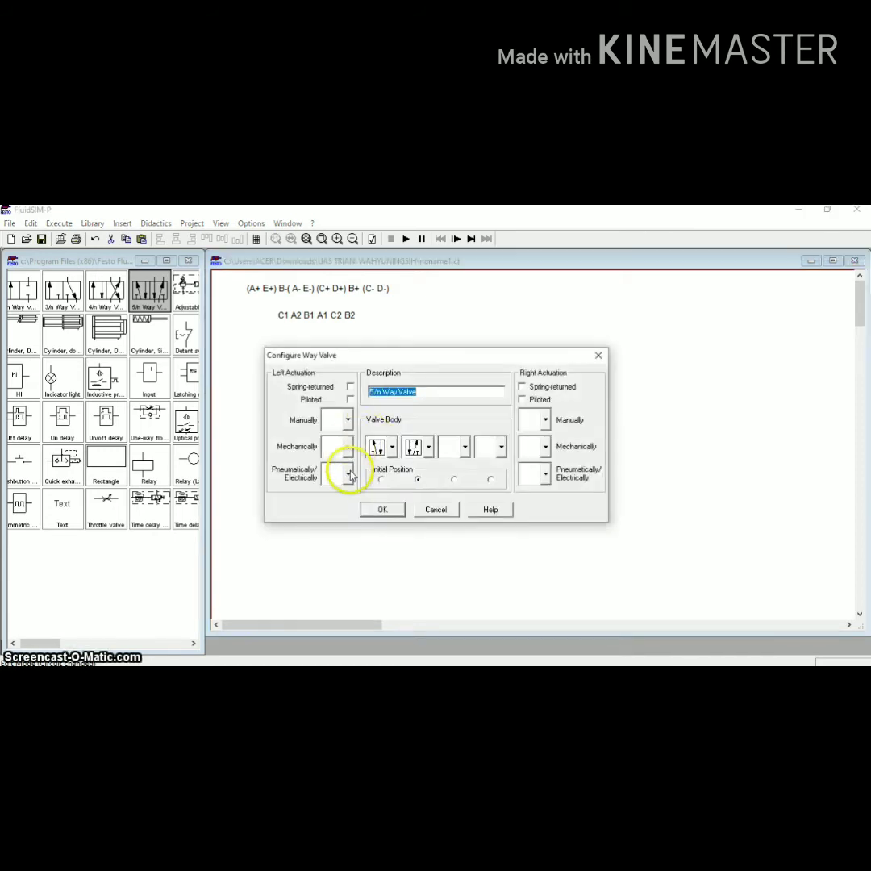
{"action": "left_click", "coordinate": [349, 476]}
{"action": "left_click", "coordinate": [334, 532]}
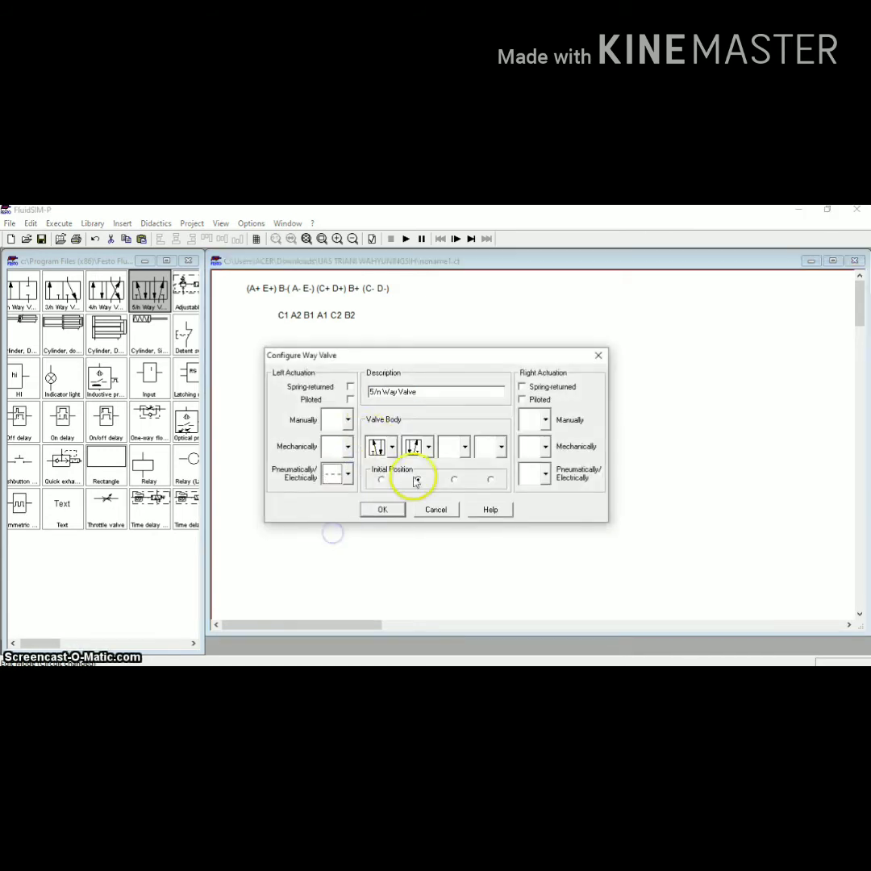
{"action": "left_click", "coordinate": [546, 473]}
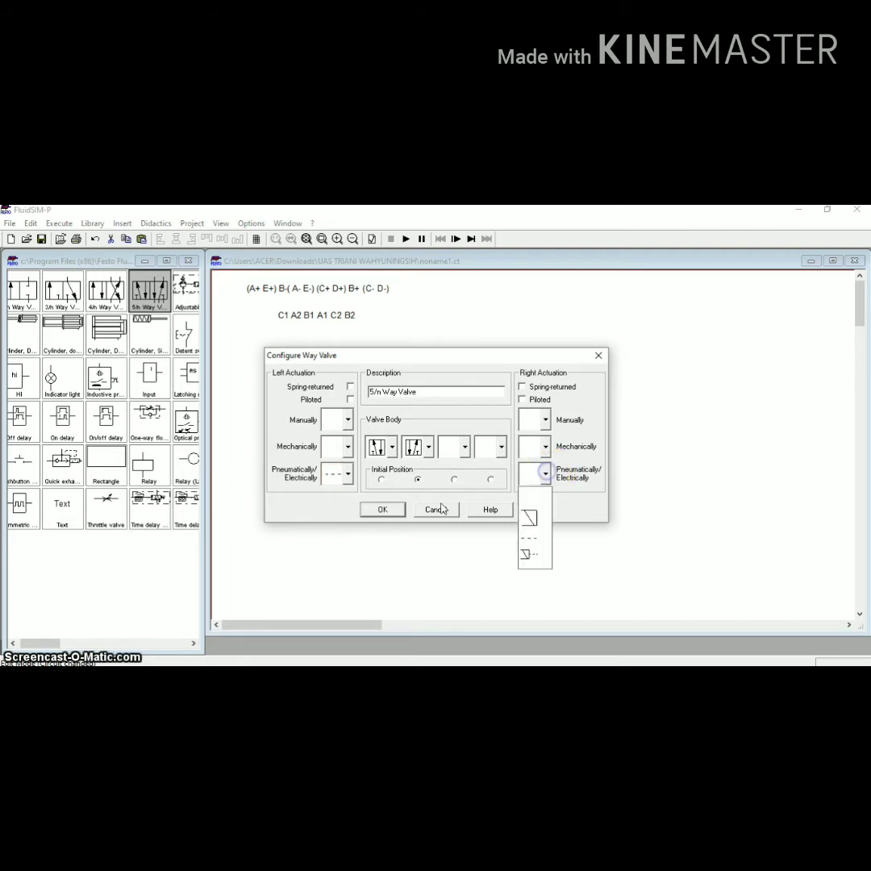
{"action": "left_click", "coordinate": [399, 510]}
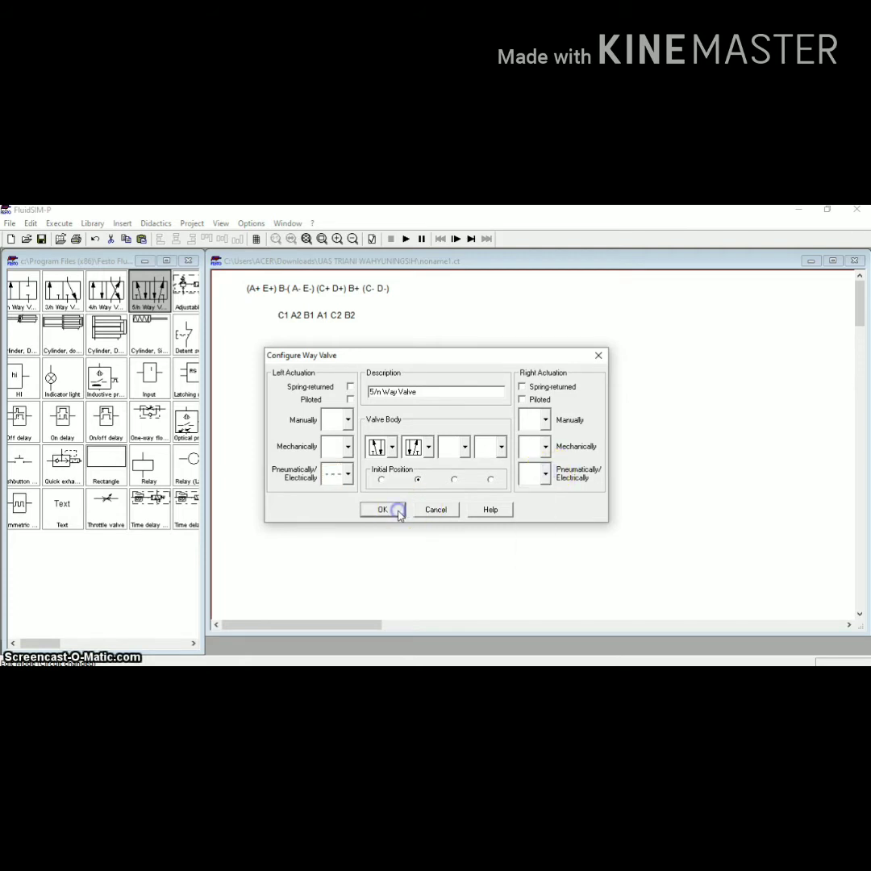
{"action": "double_click", "coordinate": [357, 447]}
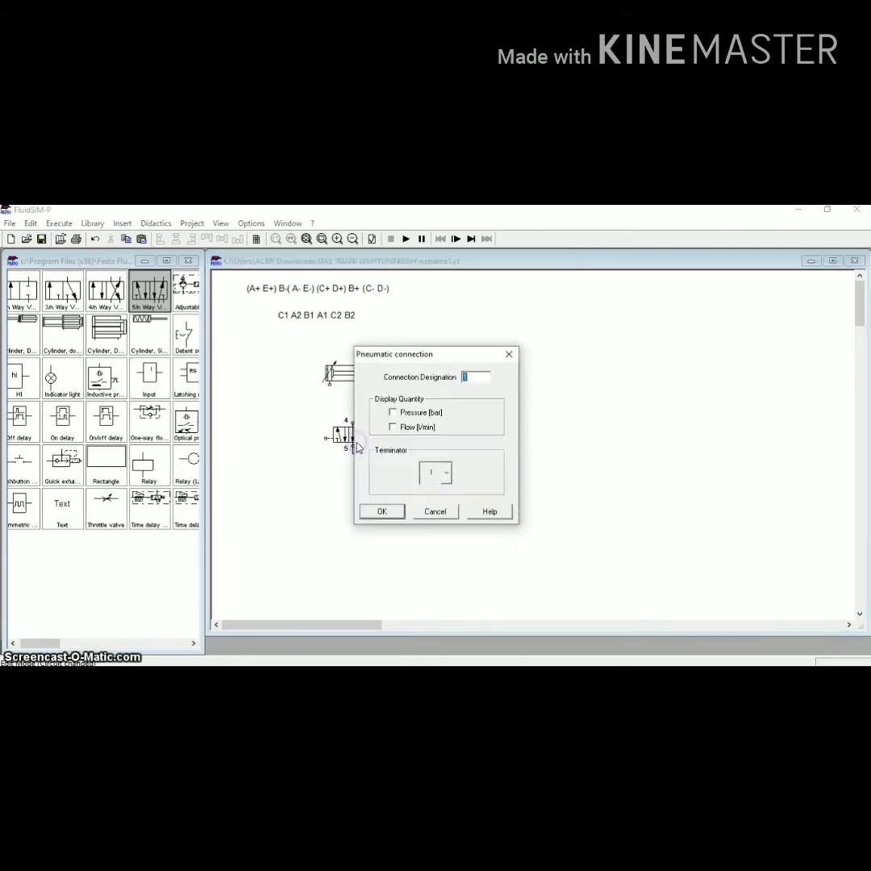
{"action": "left_click", "coordinate": [434, 514]}
{"action": "left_click", "coordinate": [363, 427]}
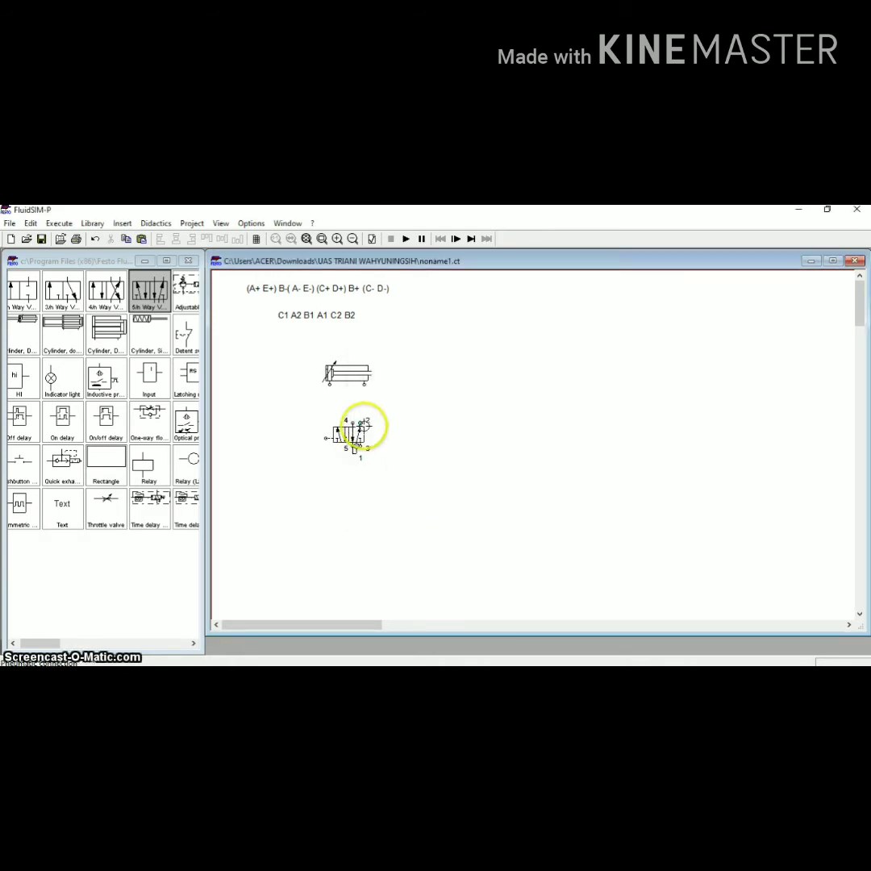
Configure the 5/n way valve's right actuation as pneumatic with the dashed pilot-line symbol
{"action": "double_click", "coordinate": [356, 440]}
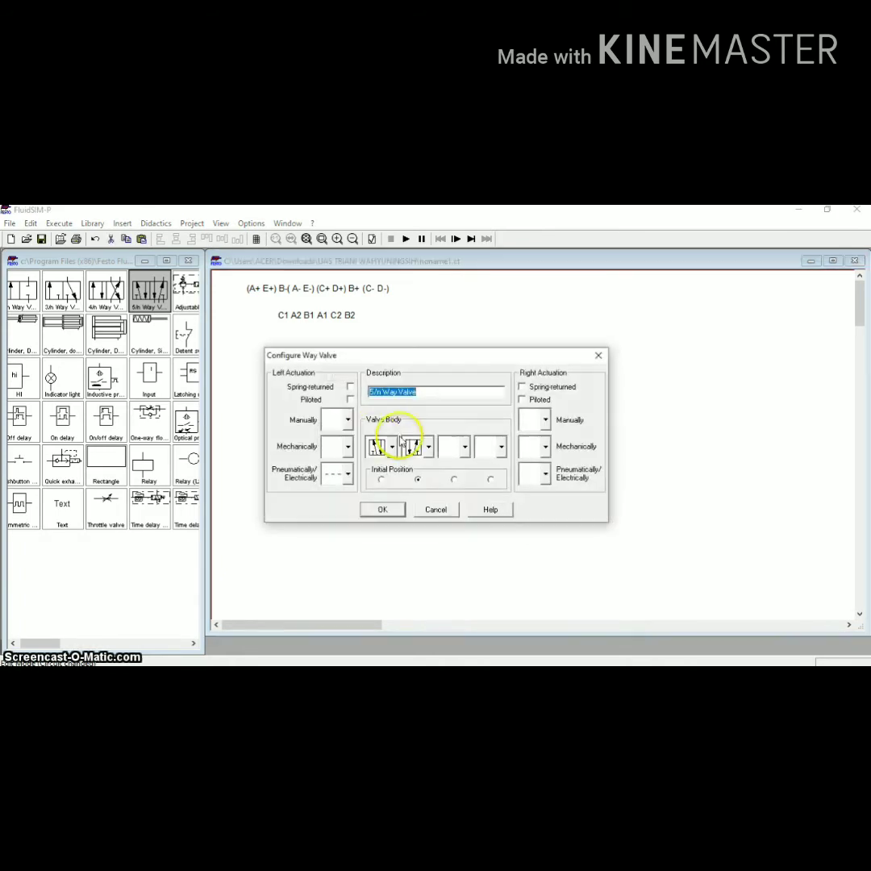
{"action": "left_click", "coordinate": [535, 481]}
{"action": "left_click", "coordinate": [534, 538]}
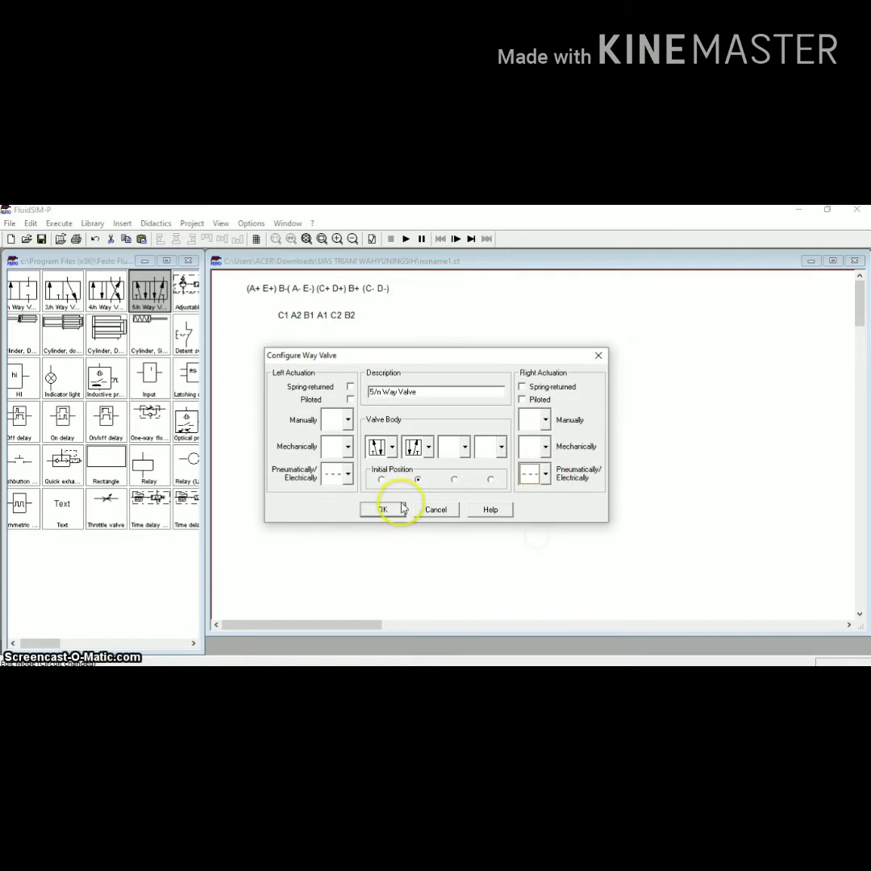
{"action": "left_click", "coordinate": [403, 507]}
{"action": "left_click", "coordinate": [409, 438]}
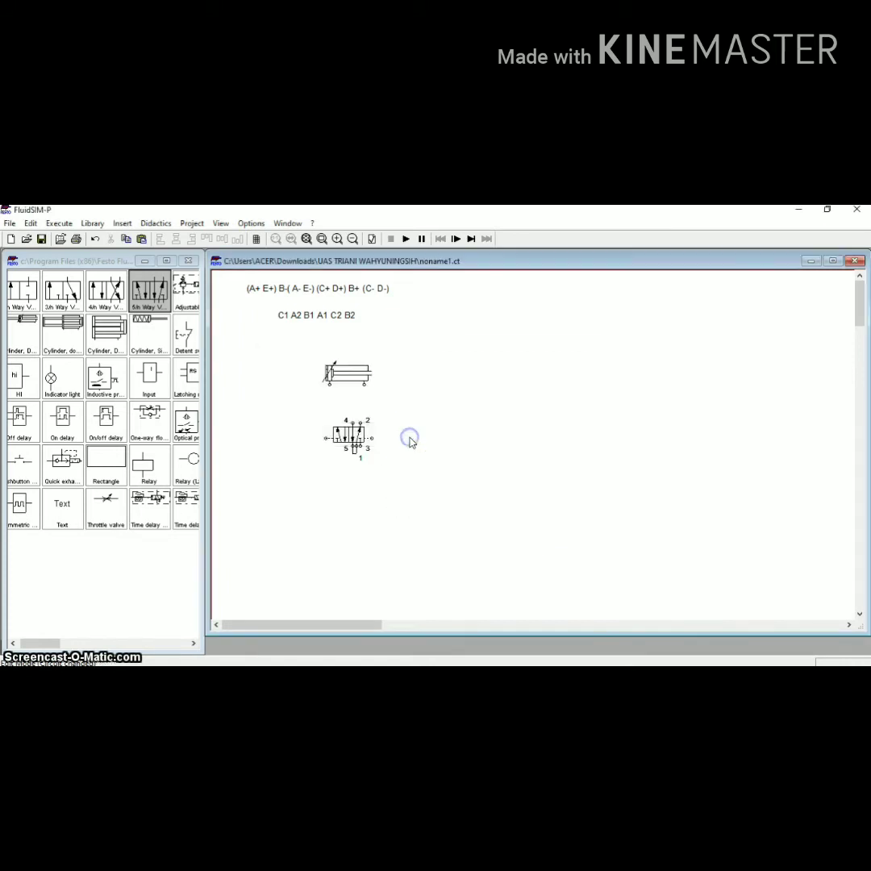
Fit connection 5 of the 5/n way valve with the plain exhaust triangle terminator
{"action": "double_click", "coordinate": [355, 455]}
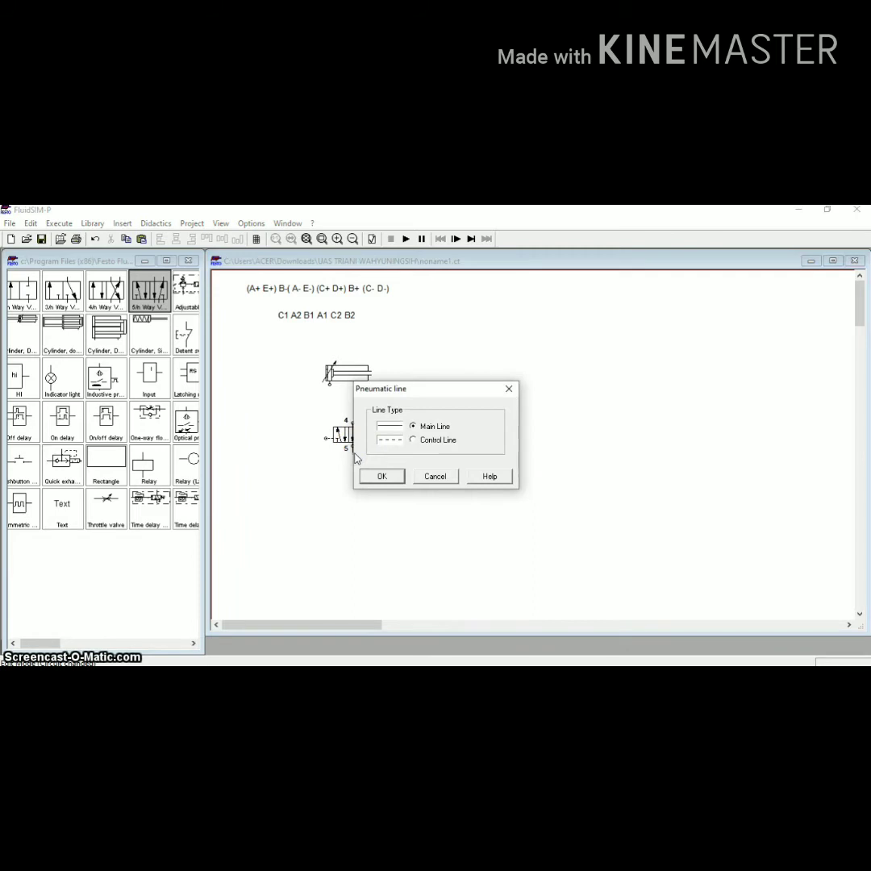
{"action": "left_click", "coordinate": [422, 476]}
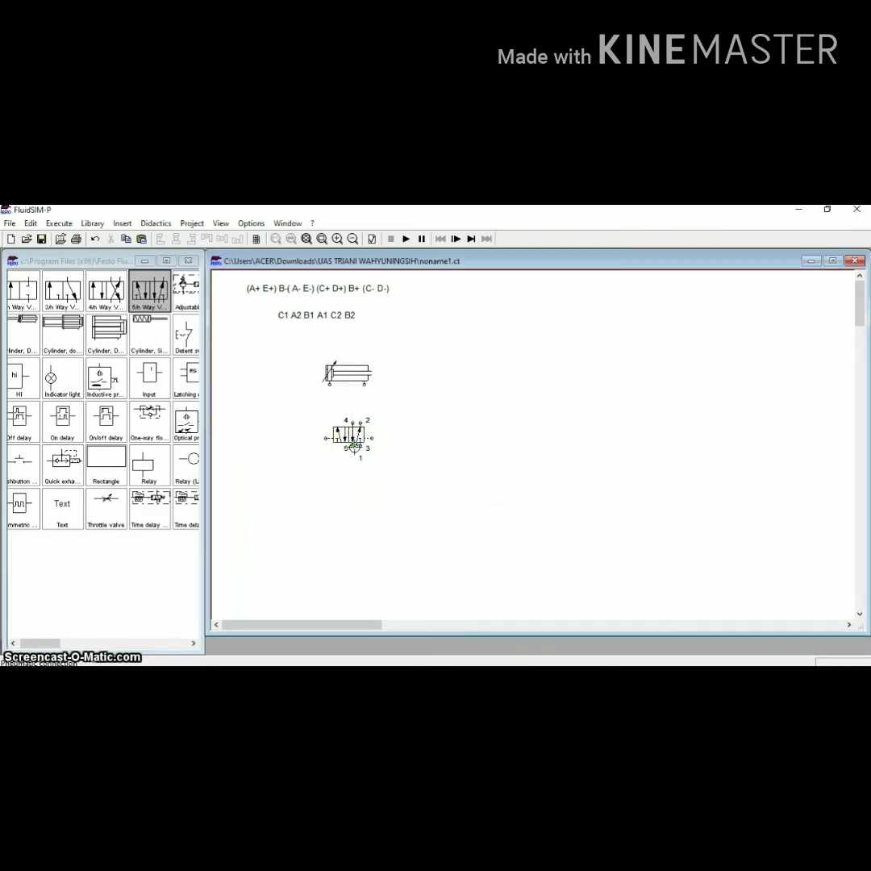
{"action": "double_click", "coordinate": [348, 445]}
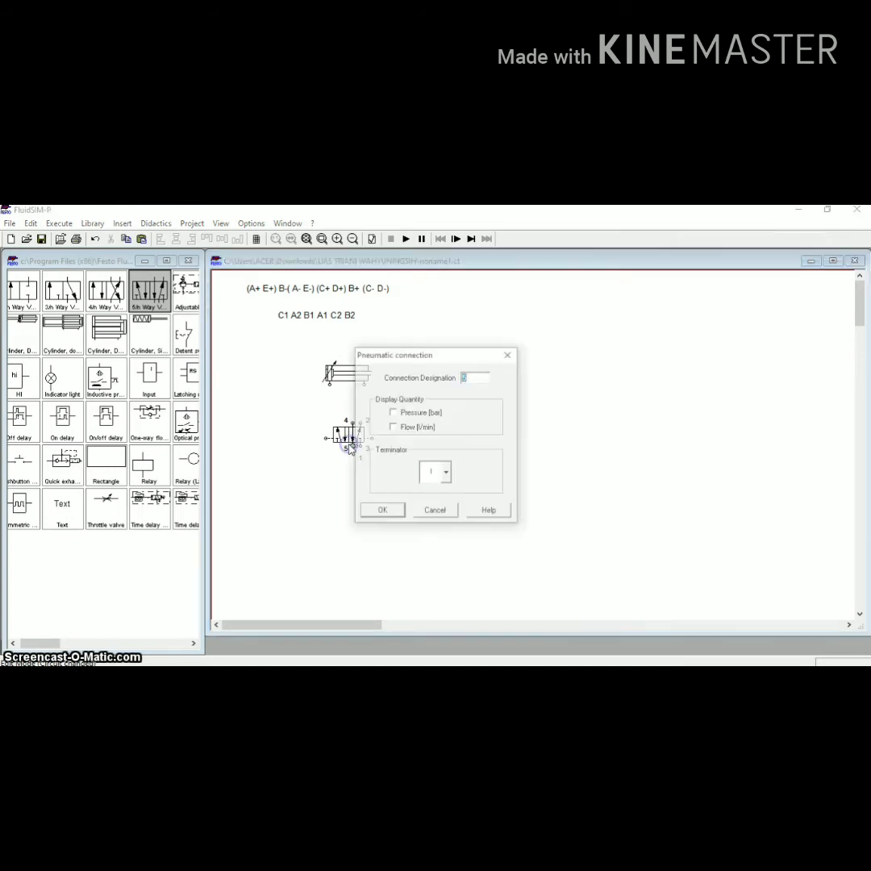
{"action": "left_click", "coordinate": [447, 472]}
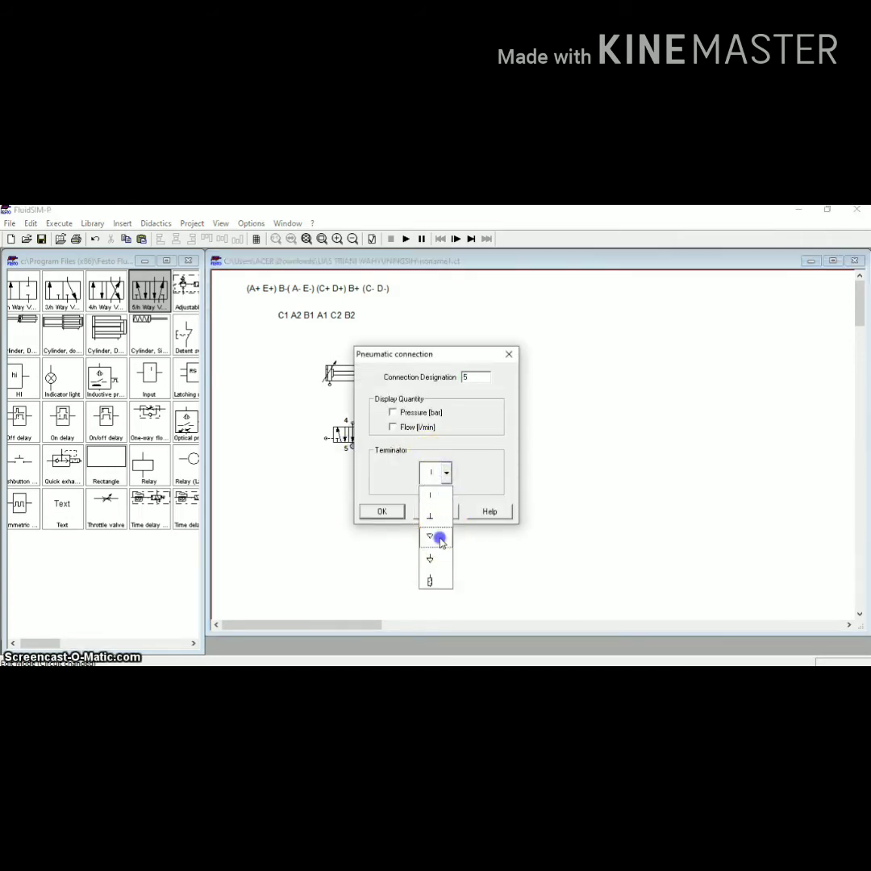
{"action": "left_click", "coordinate": [434, 536]}
{"action": "left_click", "coordinate": [380, 512]}
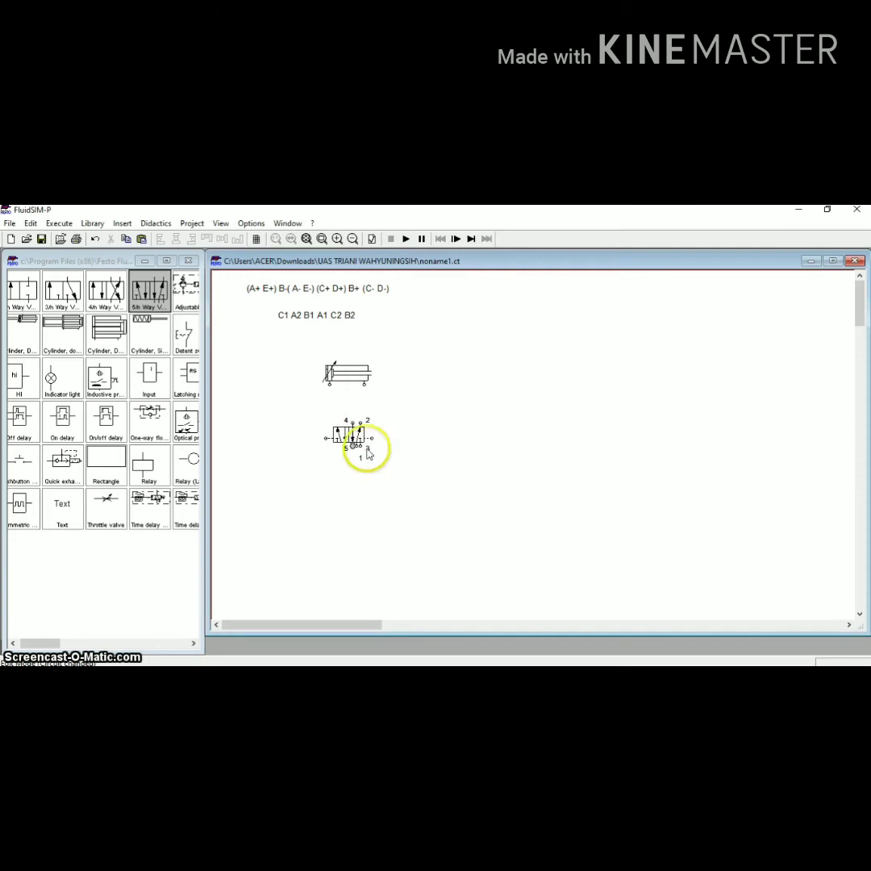
Fit connection 3 of the 5/n way valve with the plain exhaust triangle terminator
{"action": "double_click", "coordinate": [361, 446]}
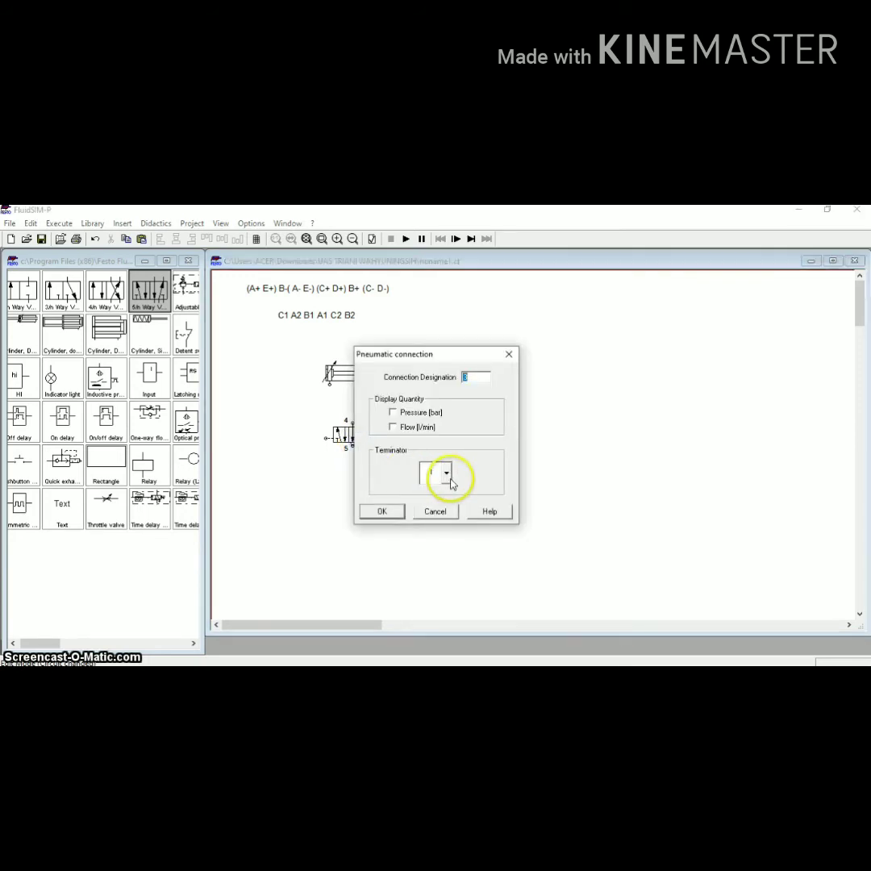
{"action": "left_click", "coordinate": [446, 472]}
{"action": "left_click", "coordinate": [446, 539]}
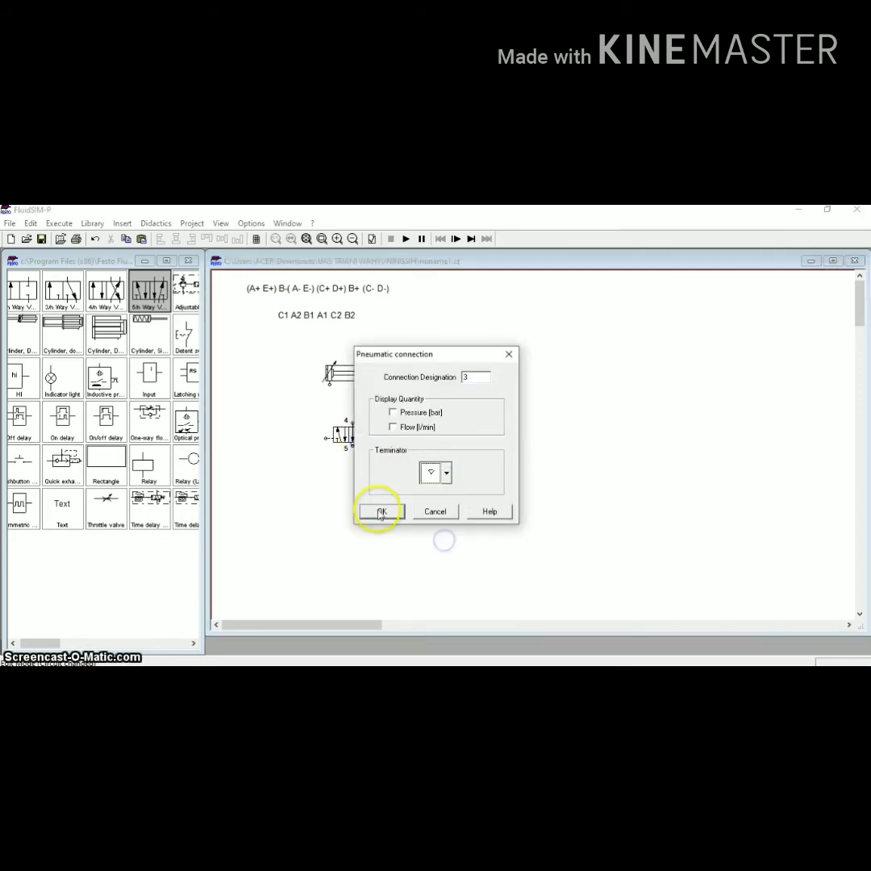
{"action": "left_click", "coordinate": [368, 513]}
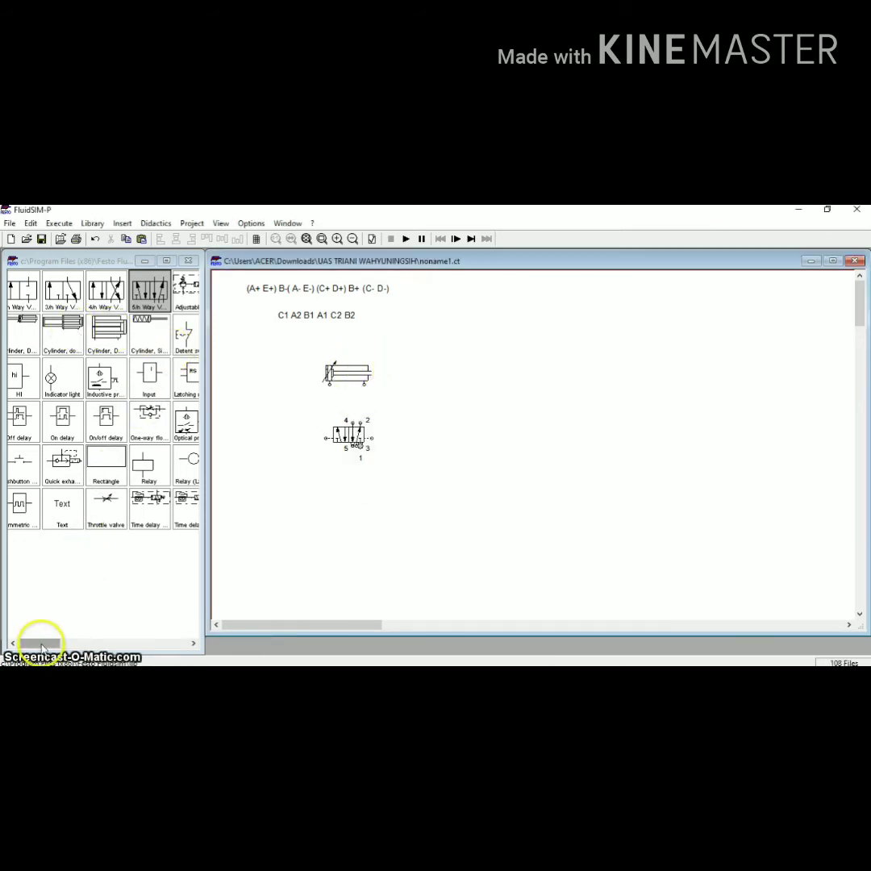
Place a distance rule at the cylinder's rod end and a 3/n way valve below and left of the 5/n way valve
{"action": "left_click_drag", "start_coordinate": [41, 646], "coordinate": [101, 646]}
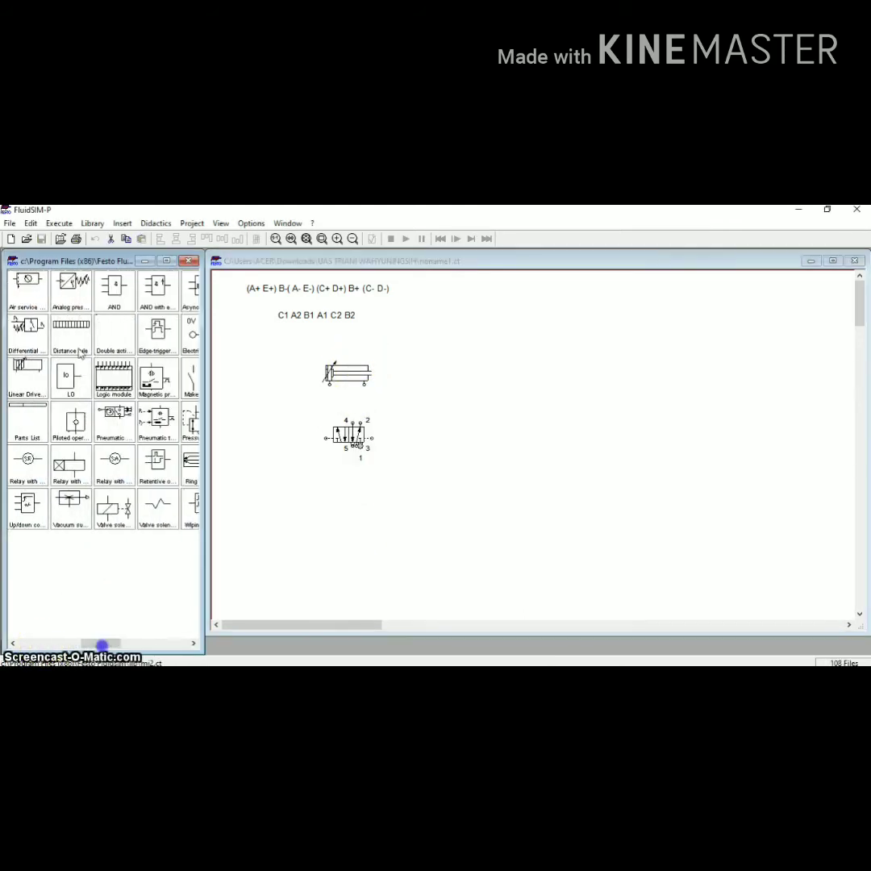
{"action": "left_click_drag", "start_coordinate": [76, 339], "coordinate": [392, 357]}
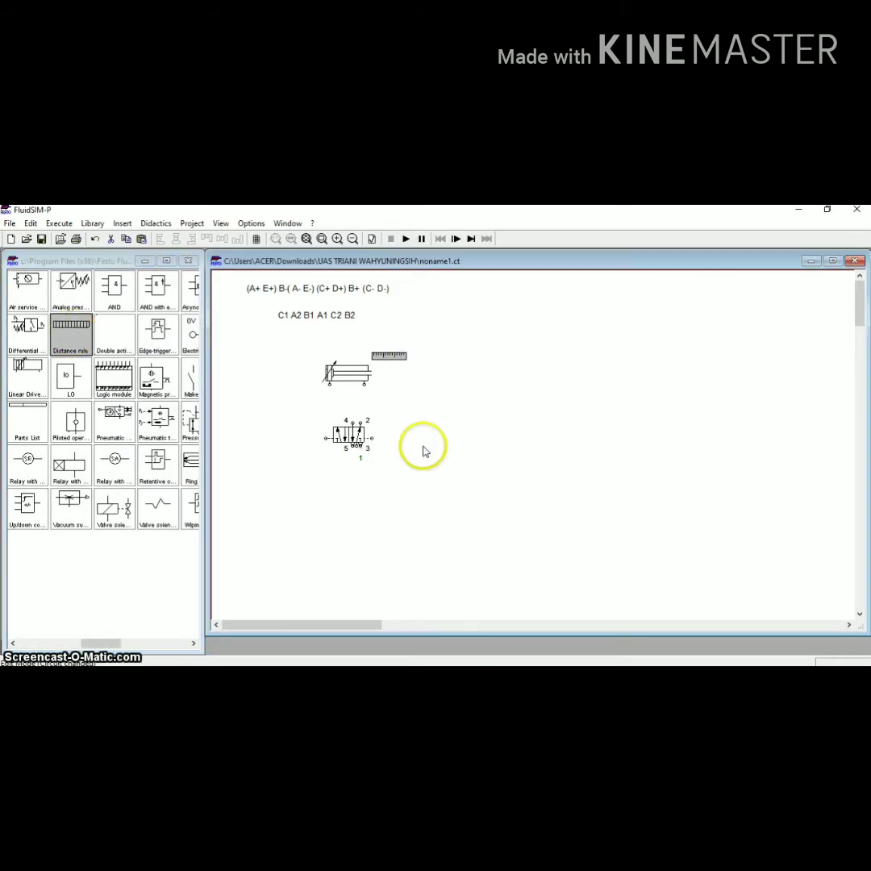
{"action": "left_click_drag", "start_coordinate": [103, 643], "coordinate": [32, 629]}
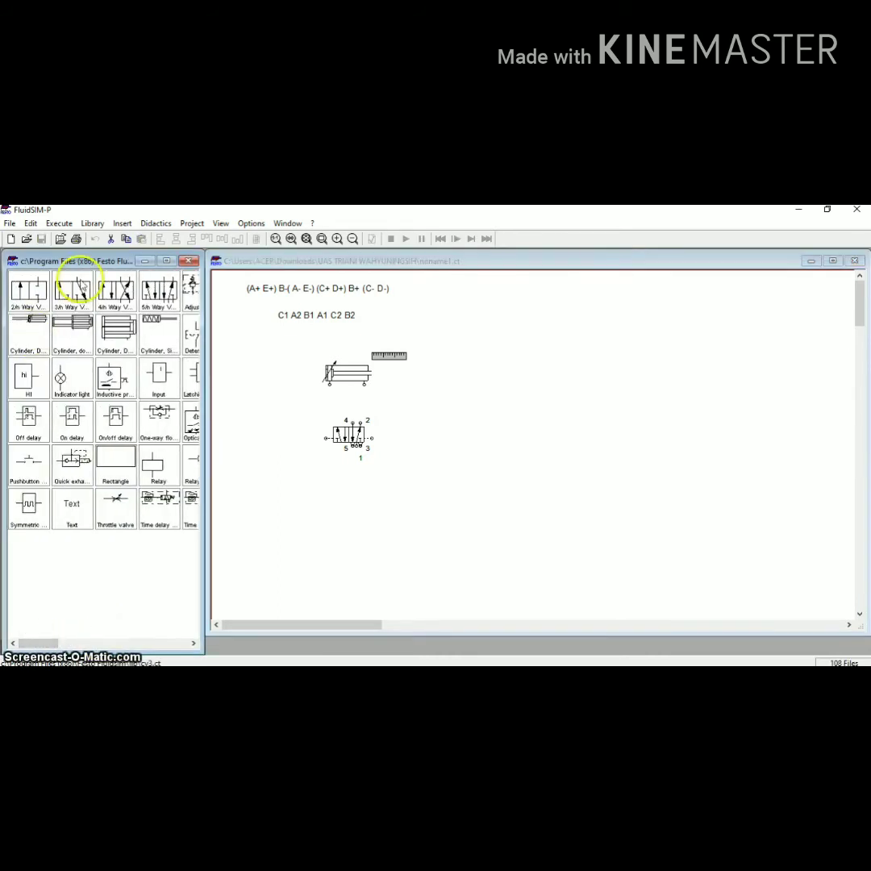
{"action": "left_click_drag", "start_coordinate": [72, 292], "coordinate": [299, 493]}
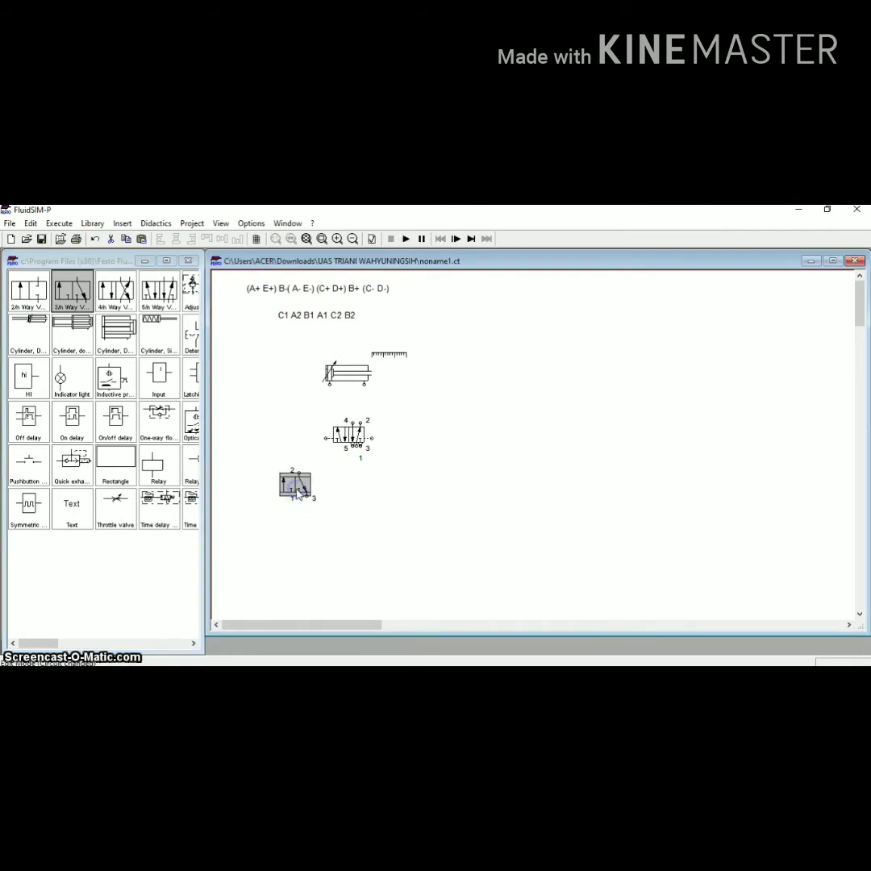
Configure the 3/n way valve with a mechanical roller as left actuation and a spring return on the right
{"action": "double_click", "coordinate": [298, 494]}
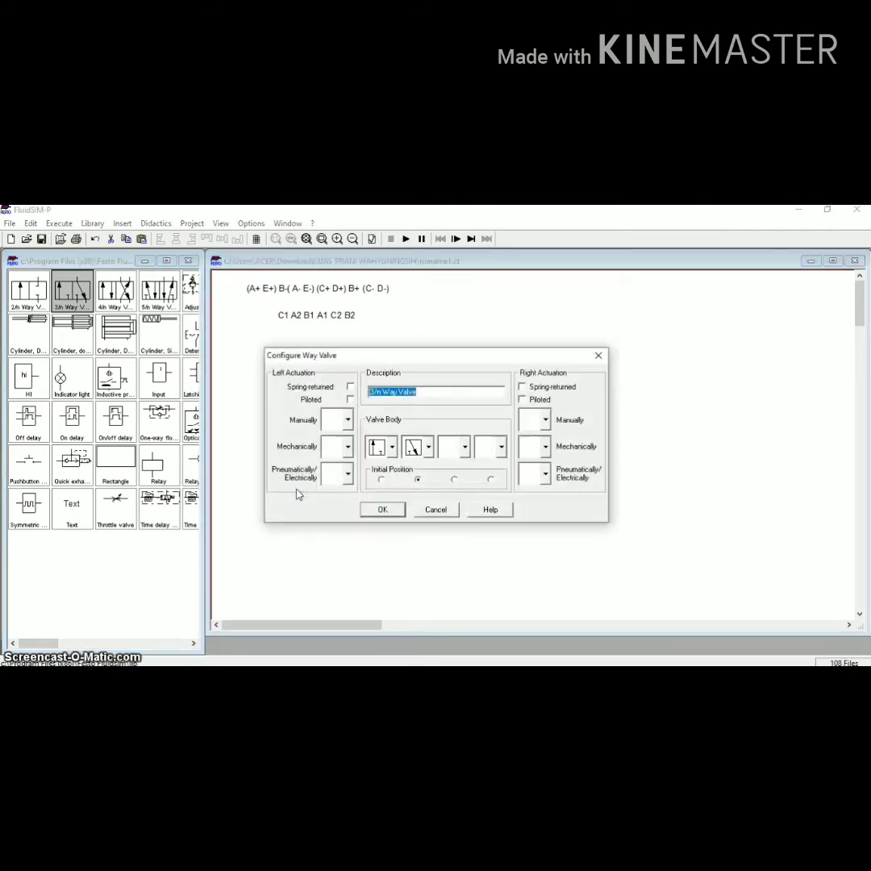
{"action": "left_click", "coordinate": [349, 449]}
{"action": "left_click", "coordinate": [337, 517]}
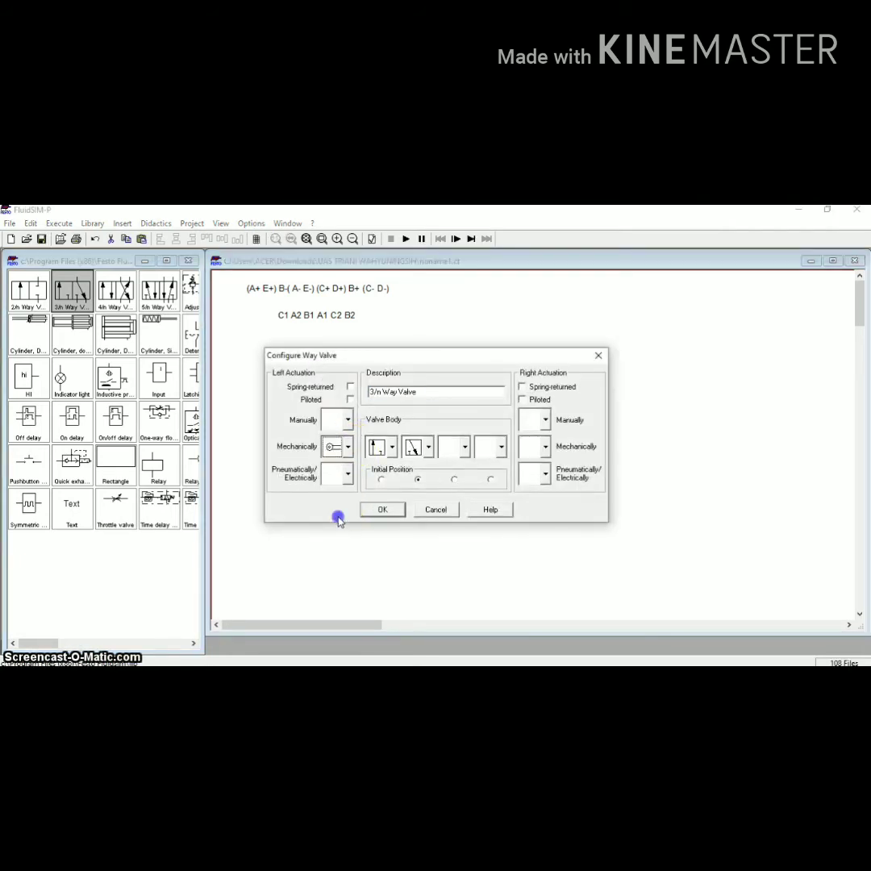
{"action": "left_click", "coordinate": [523, 388]}
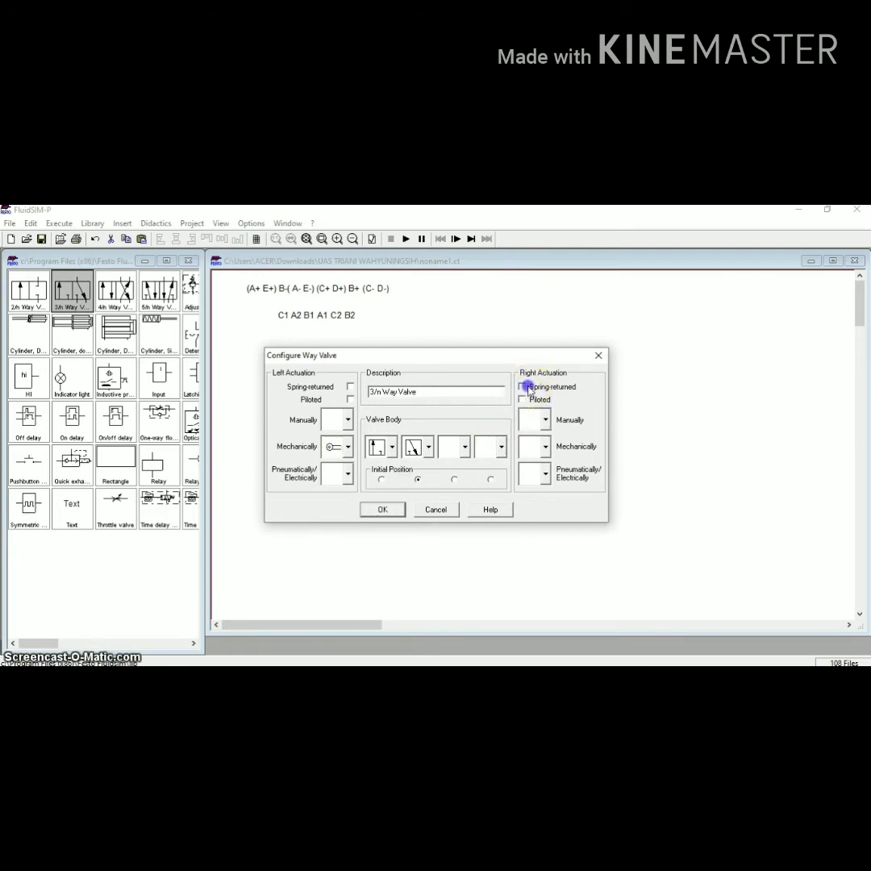
{"action": "left_click", "coordinate": [388, 510]}
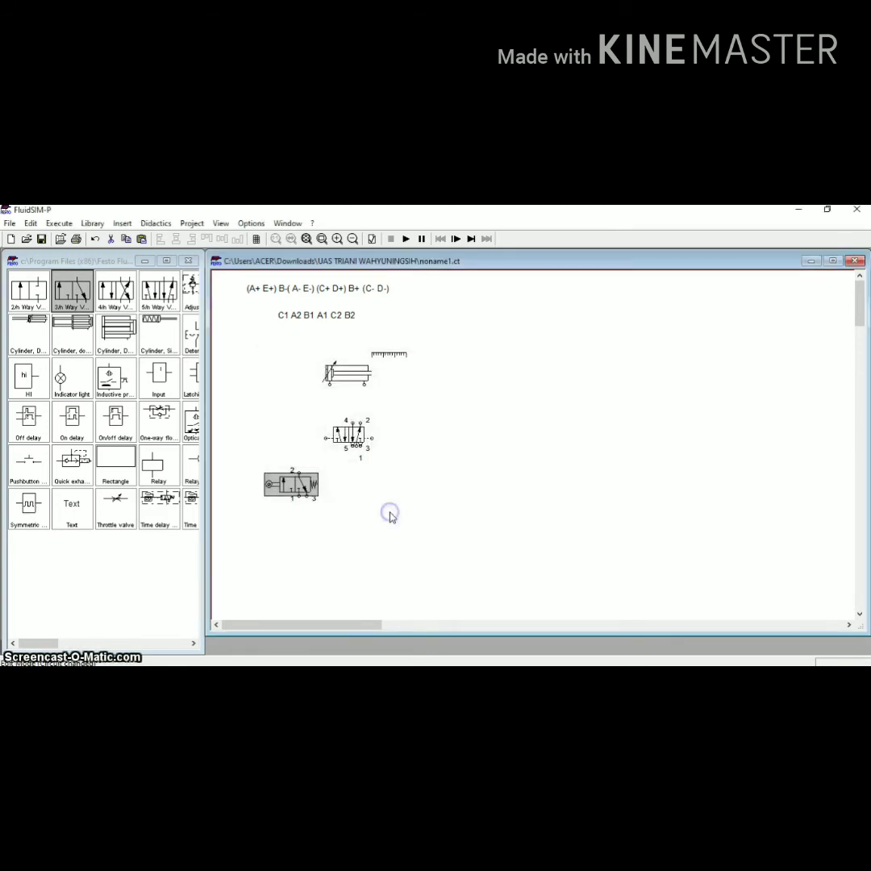
Fit connection 3 of the roller-operated 3/n way valve with the plain exhaust triangle terminator
{"action": "left_click", "coordinate": [309, 506]}
{"action": "double_click", "coordinate": [307, 502]}
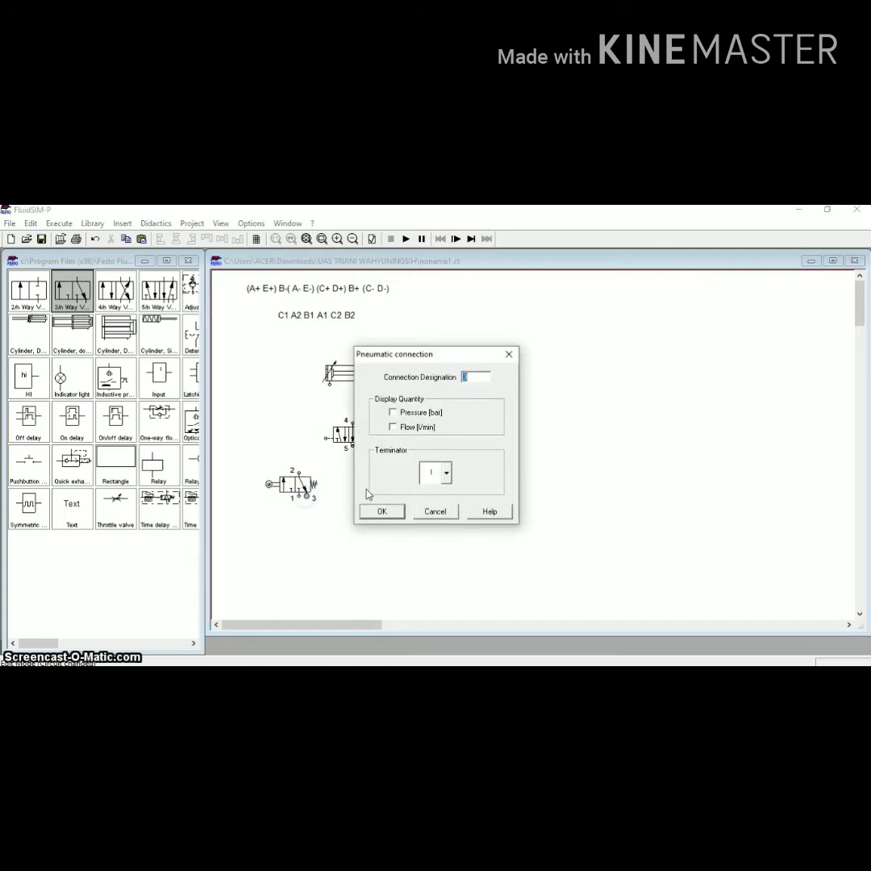
{"action": "left_click", "coordinate": [439, 481]}
{"action": "left_click", "coordinate": [436, 530]}
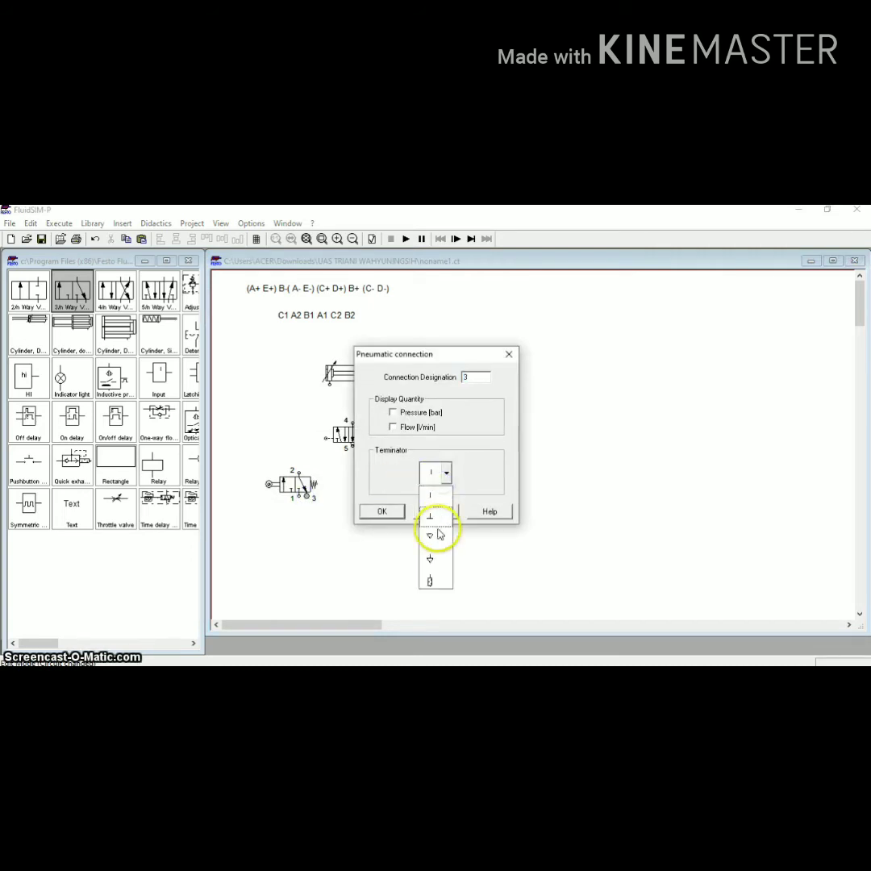
{"action": "left_click", "coordinate": [384, 511]}
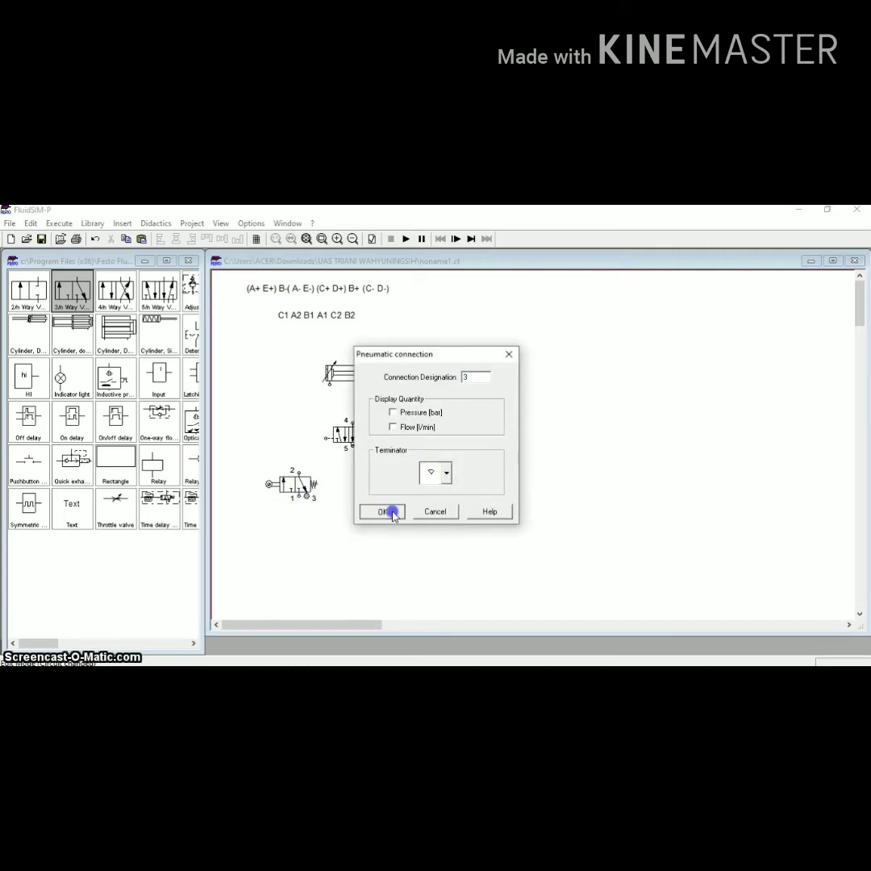
Duplicate the roller-operated 3/n way valve and place the copy to its right, below the 5/n way valve, level with the original
{"action": "left_click", "coordinate": [302, 486]}
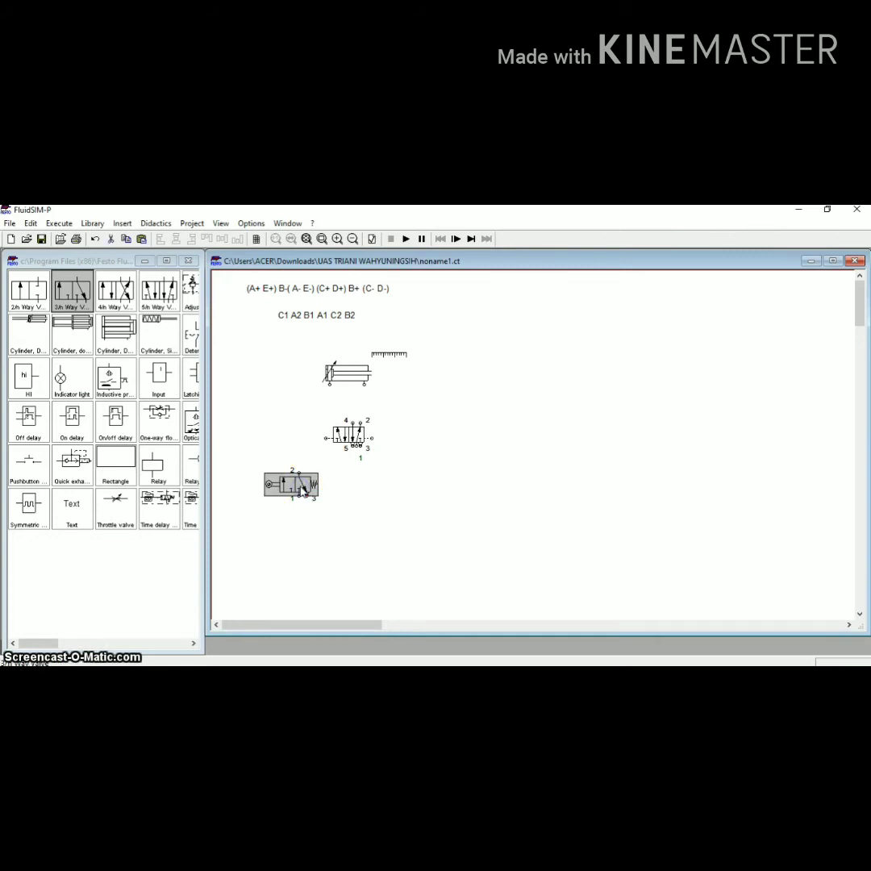
{"action": "key", "text": "ctrl+v"}
{"action": "left_click_drag", "start_coordinate": [547, 476], "coordinate": [373, 490]}
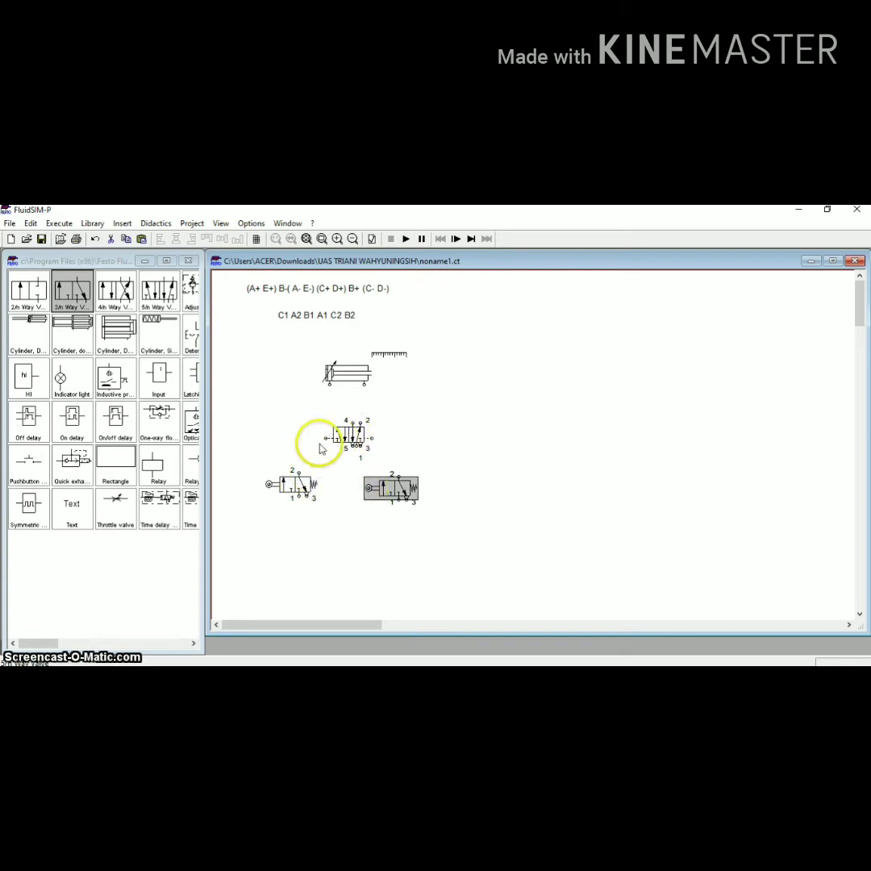
{"action": "left_click", "coordinate": [339, 526]}
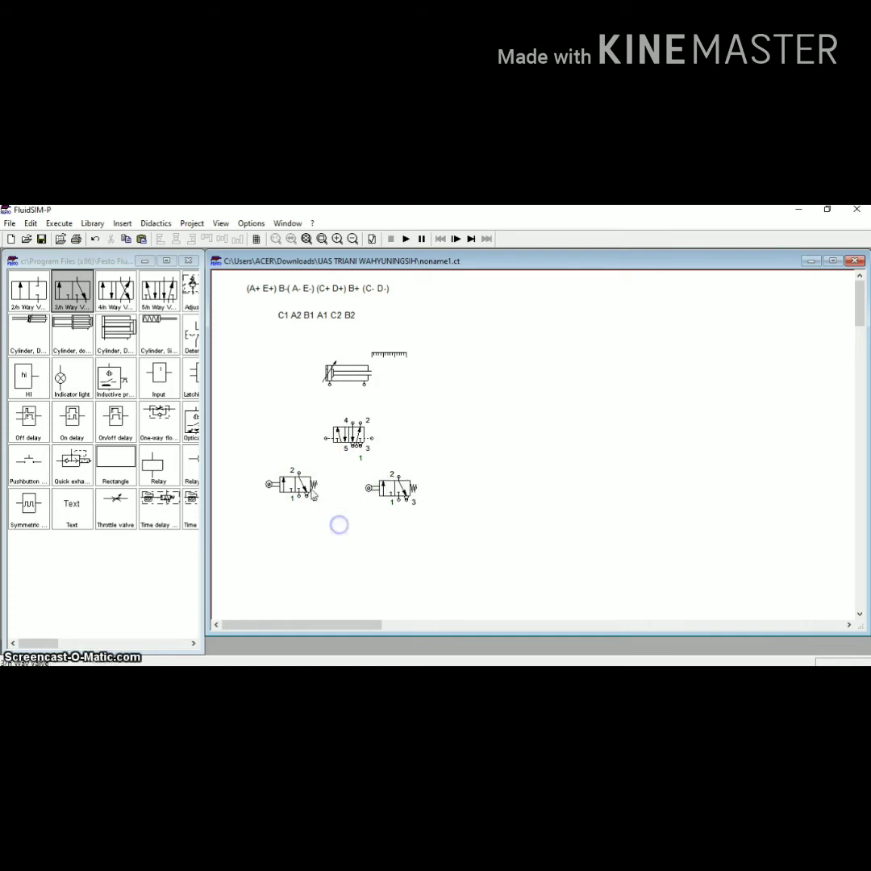
{"action": "left_click", "coordinate": [392, 488]}
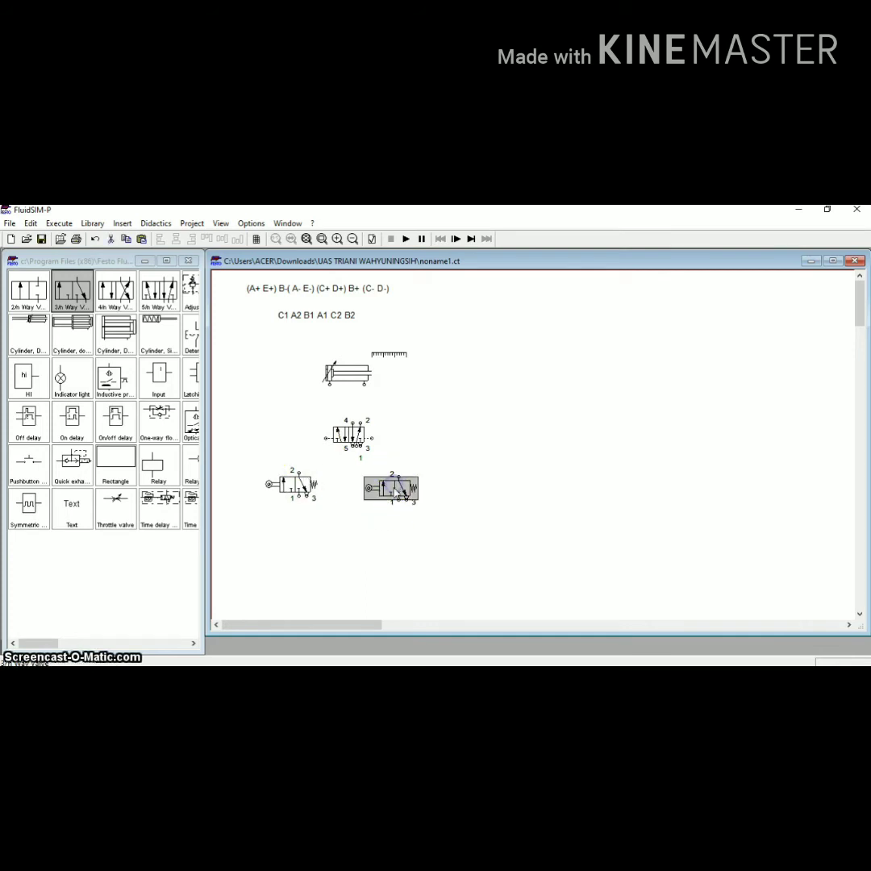
{"action": "left_click_drag", "start_coordinate": [393, 486], "coordinate": [391, 482]}
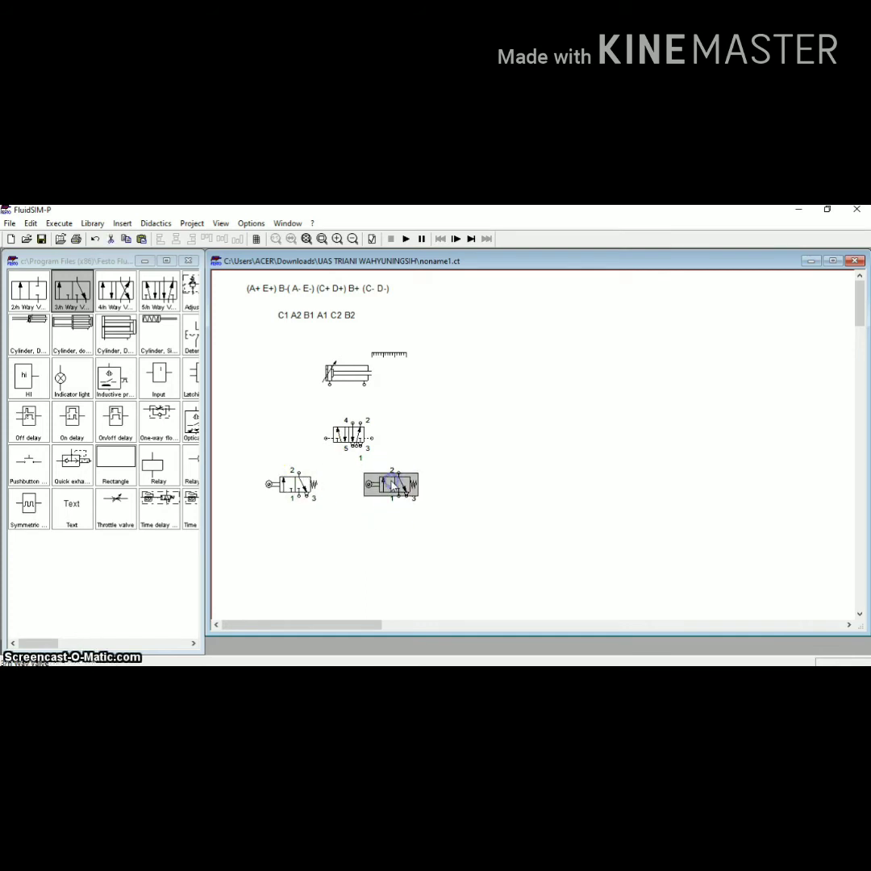
Duplicate the left roller-operated 3/n way valve and place the copy directly below it
{"action": "left_click_drag", "start_coordinate": [339, 502], "coordinate": [281, 482]}
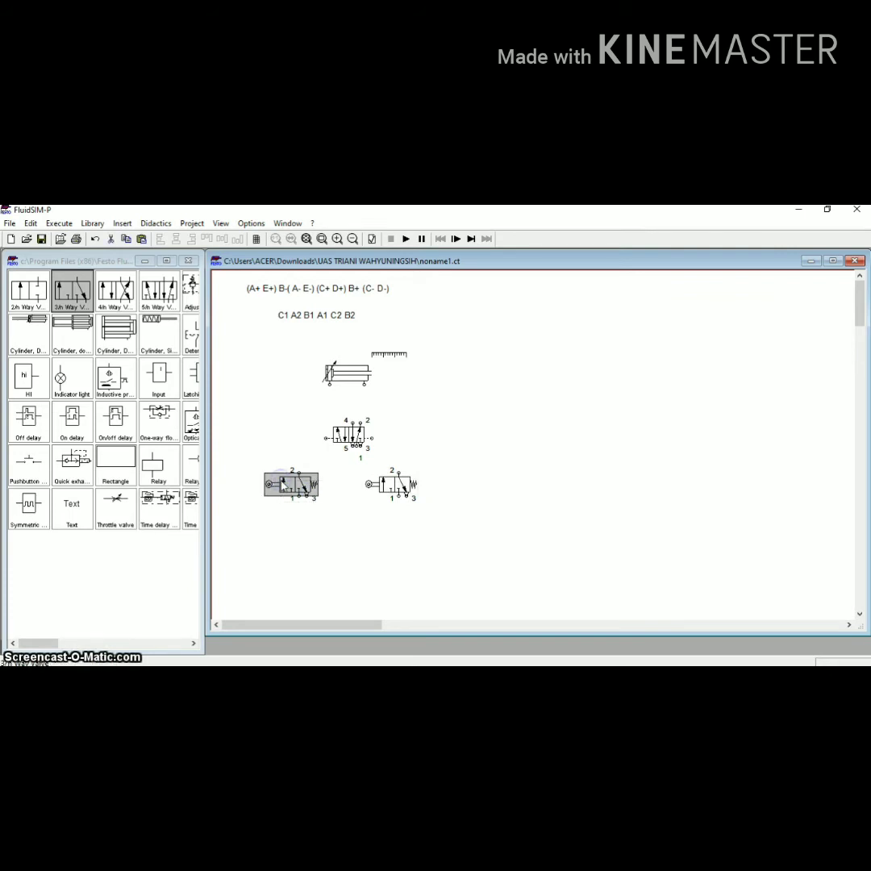
{"action": "key", "text": "ctrl+v"}
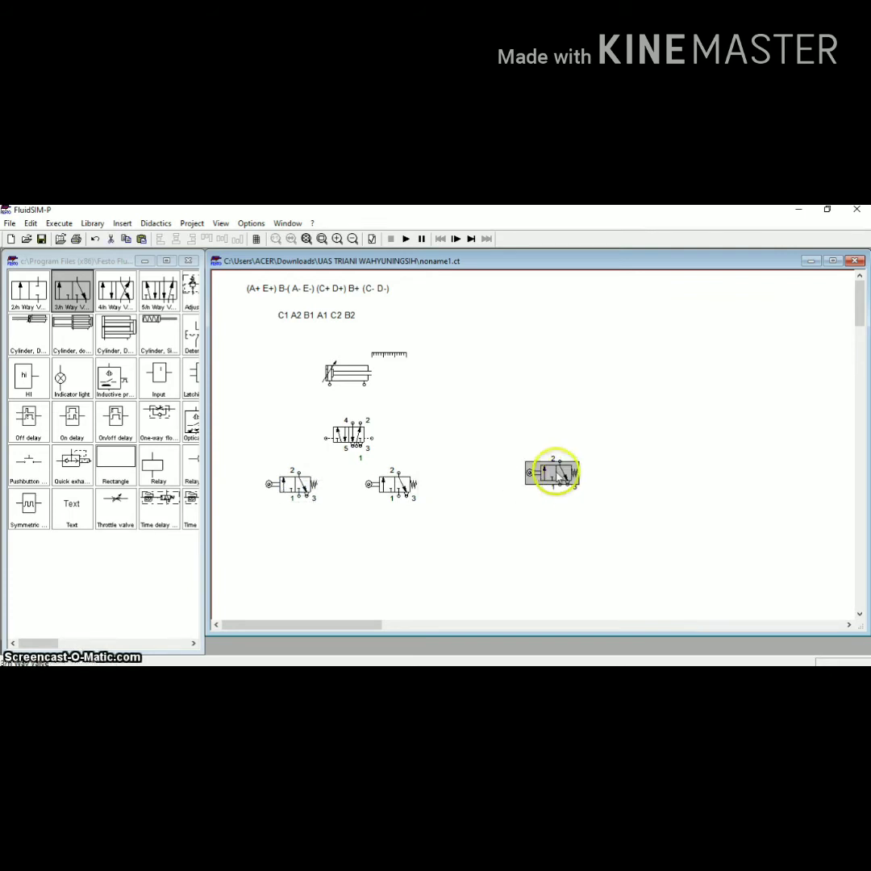
{"action": "left_click_drag", "start_coordinate": [555, 473], "coordinate": [292, 542]}
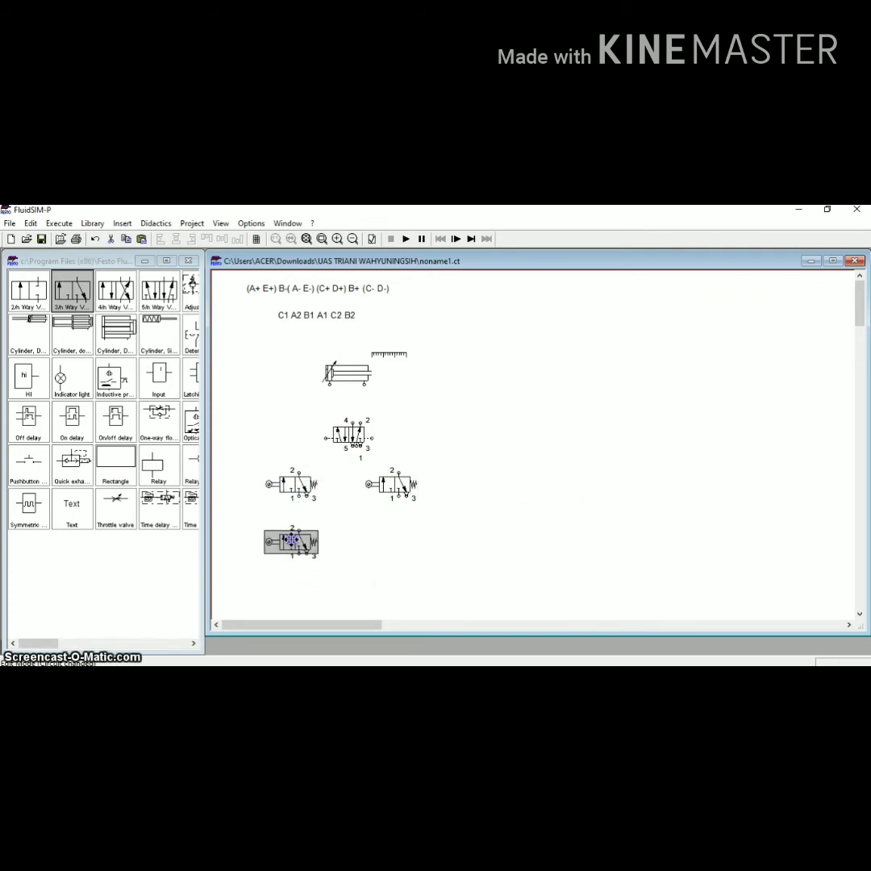
Replace the lowest 3/n way valve's left roller with the mushroom pushbutton manual actuation and shift the valve slightly down
{"action": "double_click", "coordinate": [295, 547]}
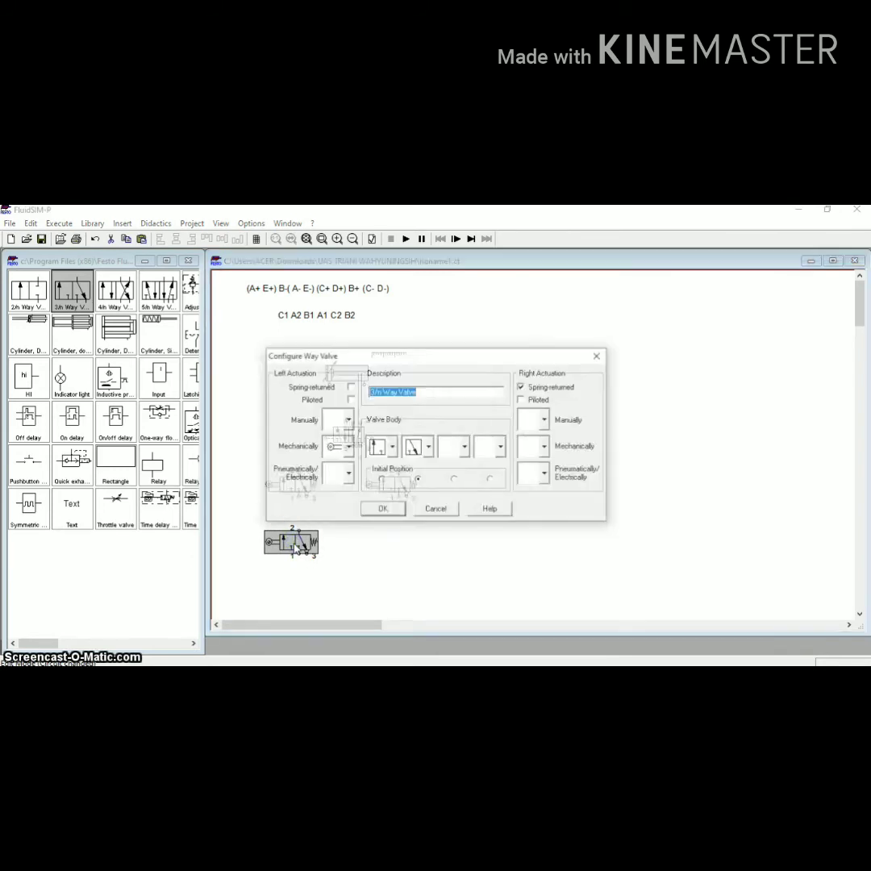
{"action": "left_click", "coordinate": [349, 447]}
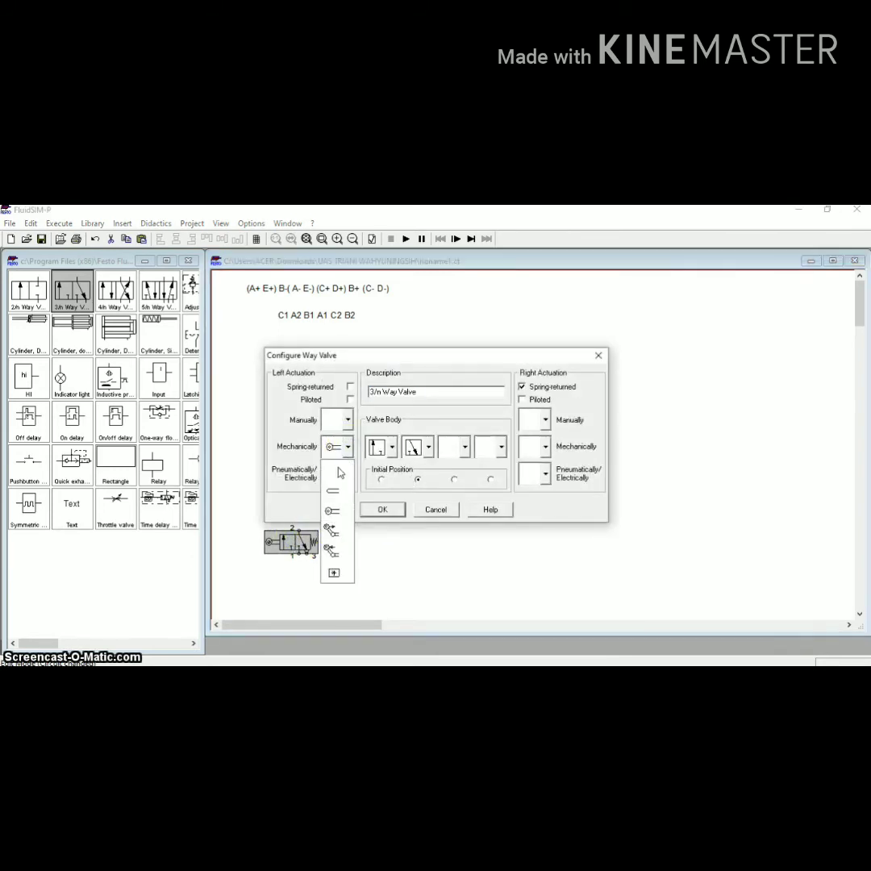
{"action": "left_click", "coordinate": [339, 473]}
{"action": "left_click", "coordinate": [348, 420]}
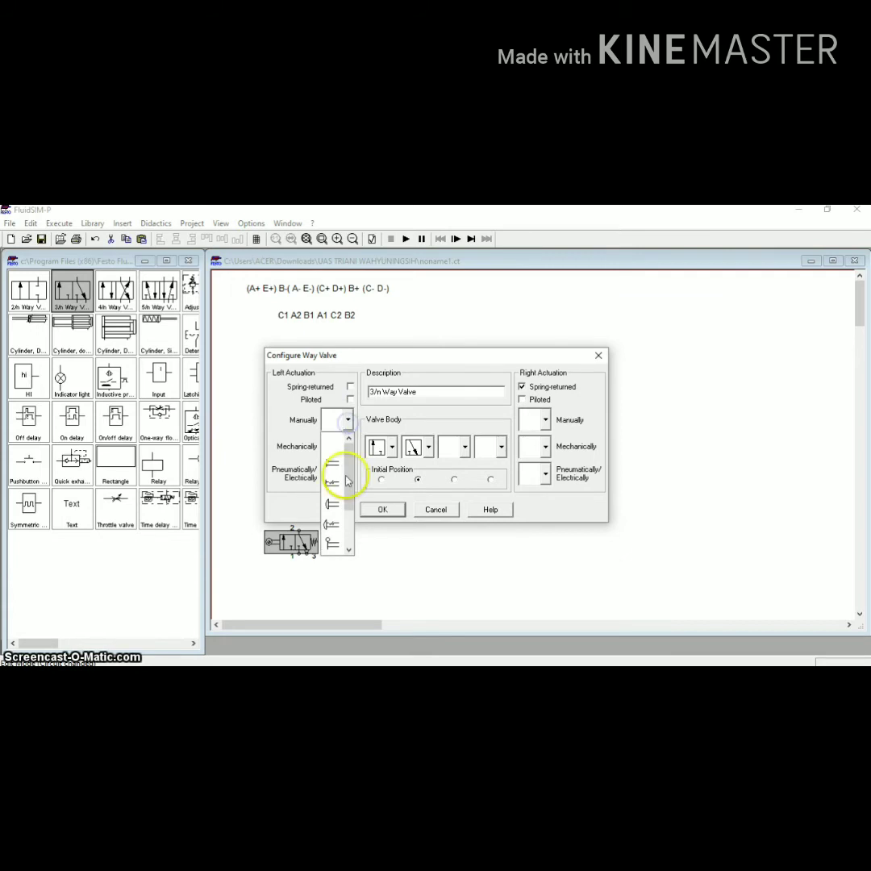
{"action": "left_click", "coordinate": [333, 506]}
{"action": "left_click", "coordinate": [376, 510]}
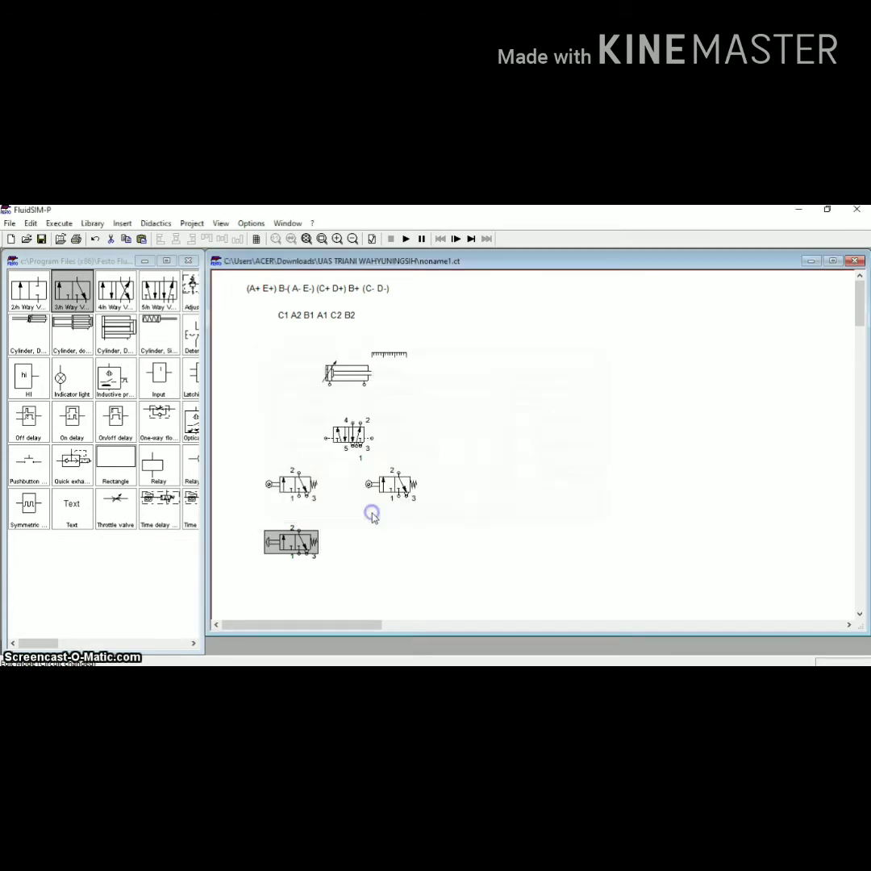
{"action": "left_click_drag", "start_coordinate": [292, 542], "coordinate": [296, 552]}
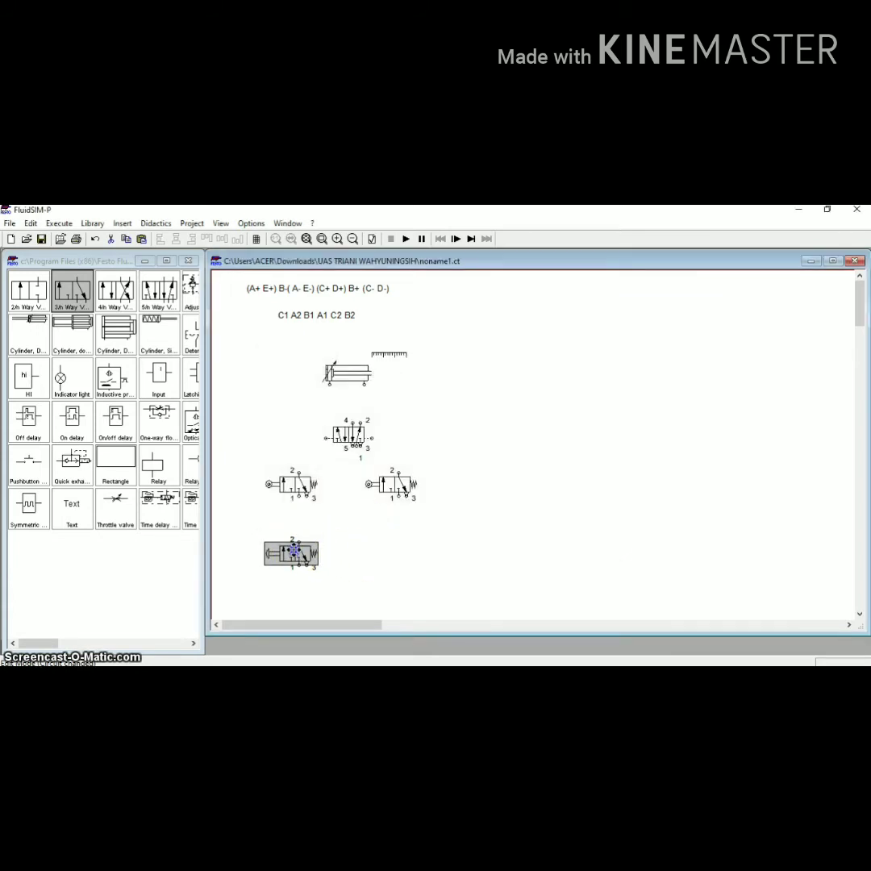
{"action": "left_click", "coordinate": [486, 415]}
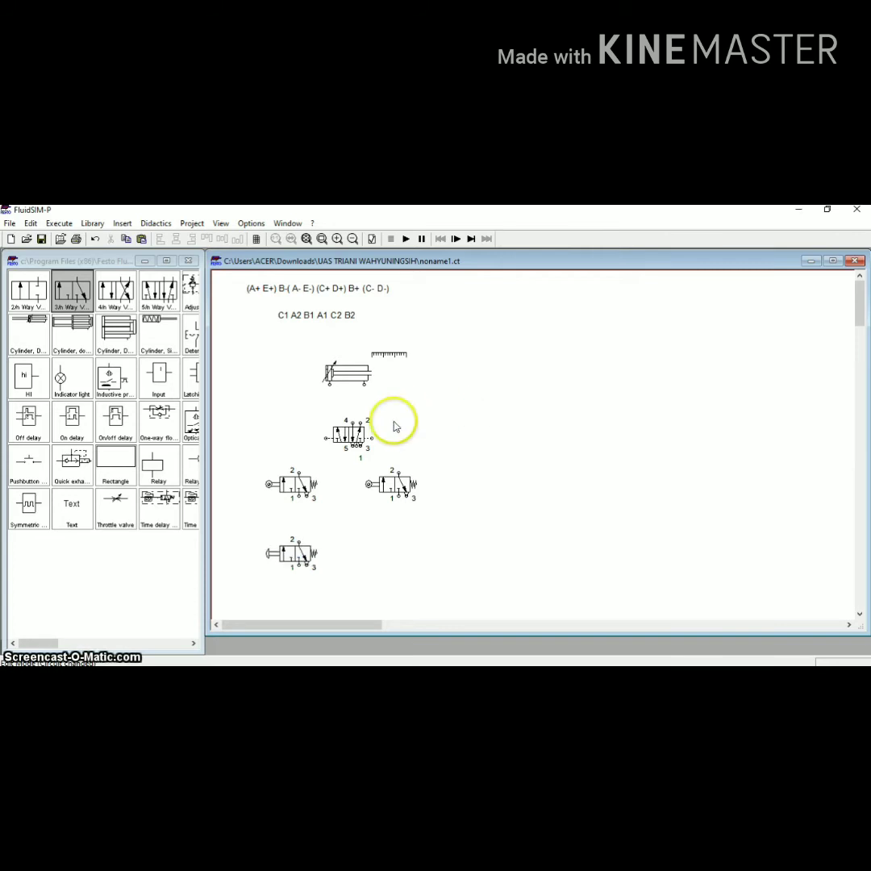
Shift the 5/n way valve slightly left and connect the cylinder's left port to the valve's connection 4
{"action": "mouse_move", "coordinate": [350, 430]}
{"action": "left_mouse_down"}
{"action": "mouse_move", "coordinate": [342, 422]}
{"action": "mouse_move", "coordinate": [343, 439]}
{"action": "left_mouse_up"}
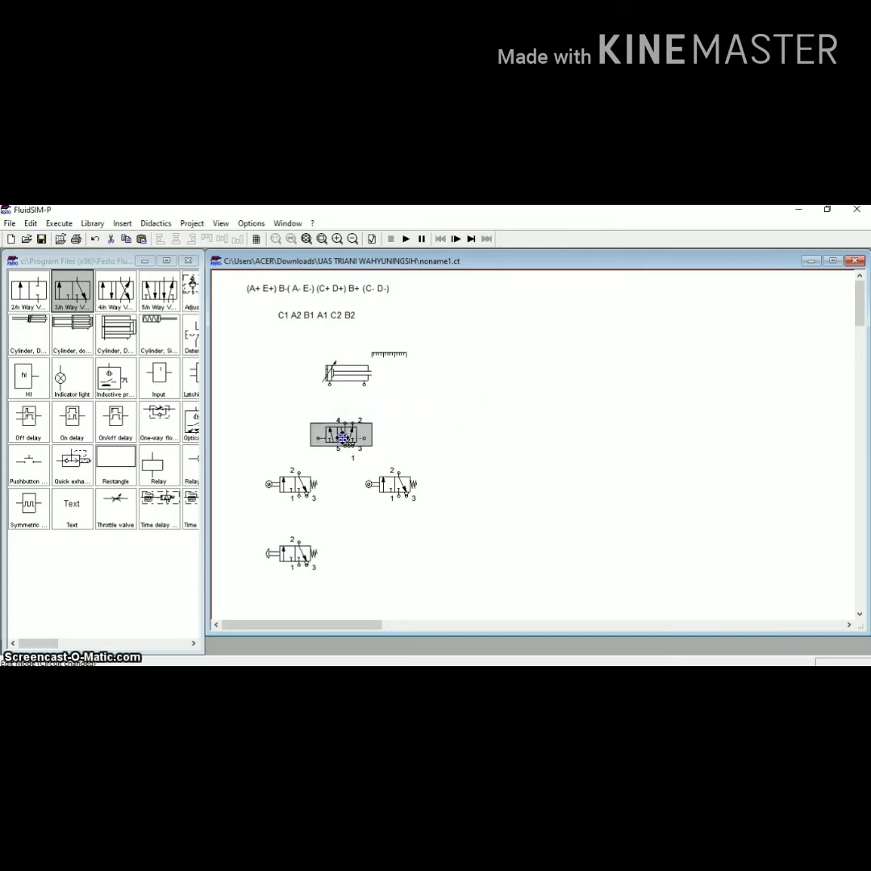
{"action": "left_click", "coordinate": [329, 384]}
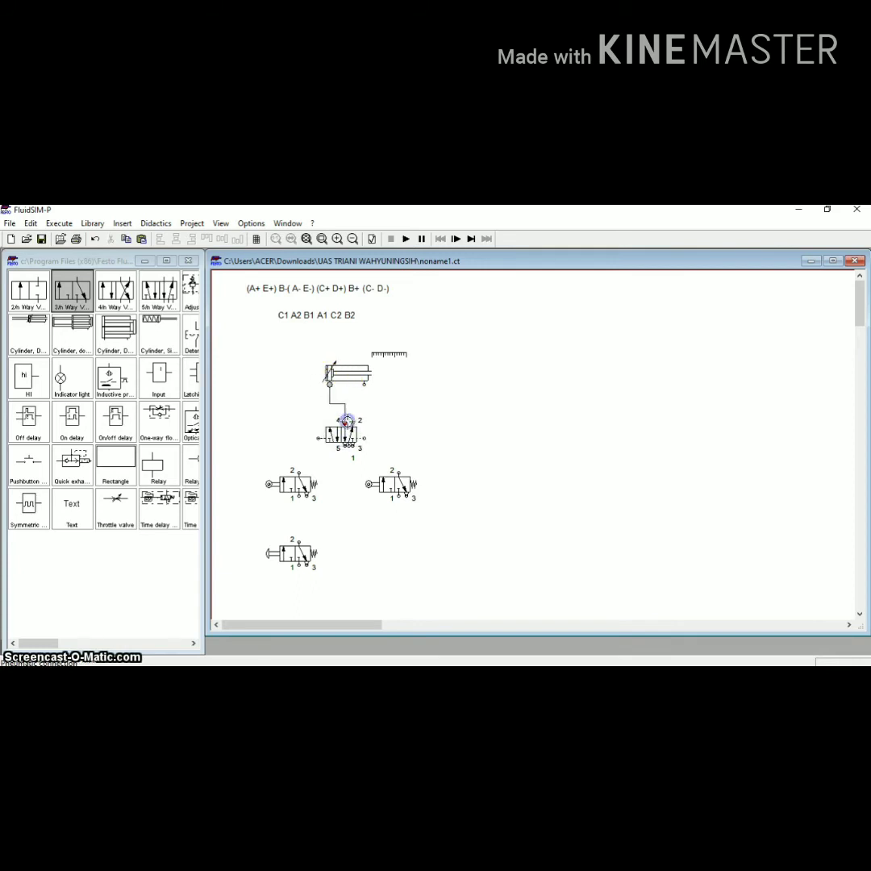
Connect the cylinder's right port to the 5/n way valve's connection 2
{"action": "left_click_drag", "start_coordinate": [363, 385], "coordinate": [349, 420]}
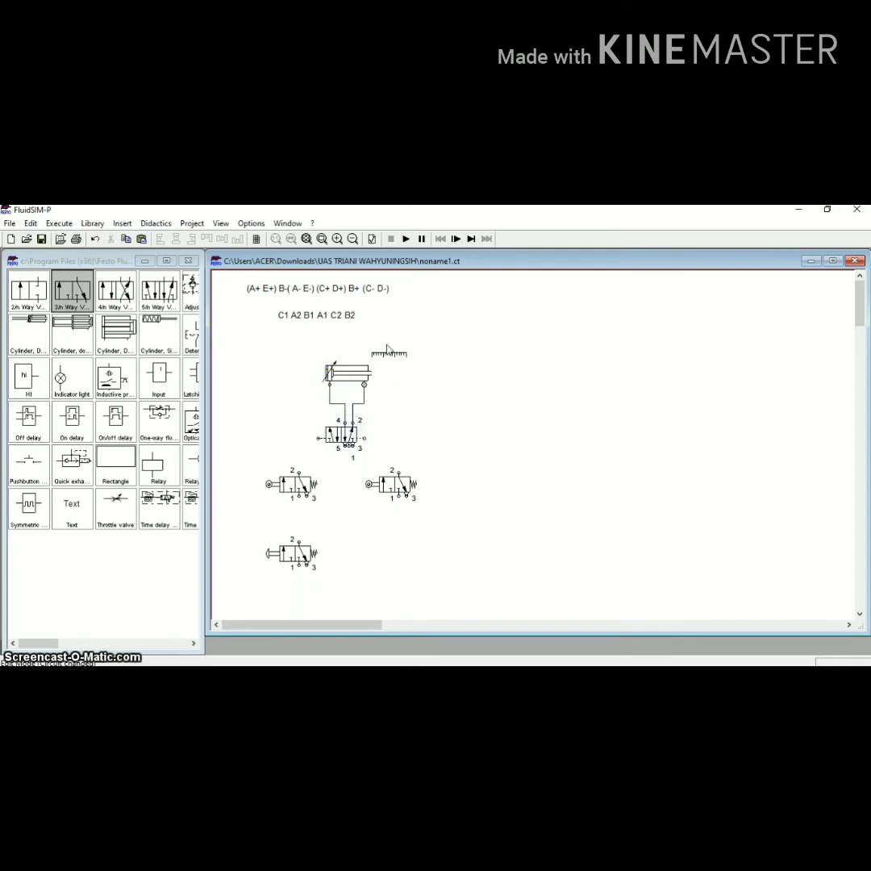
Label the cylinder's distance rule with A1 at 0 mm and A2 at the far end of the stroke
{"action": "double_click", "coordinate": [388, 352]}
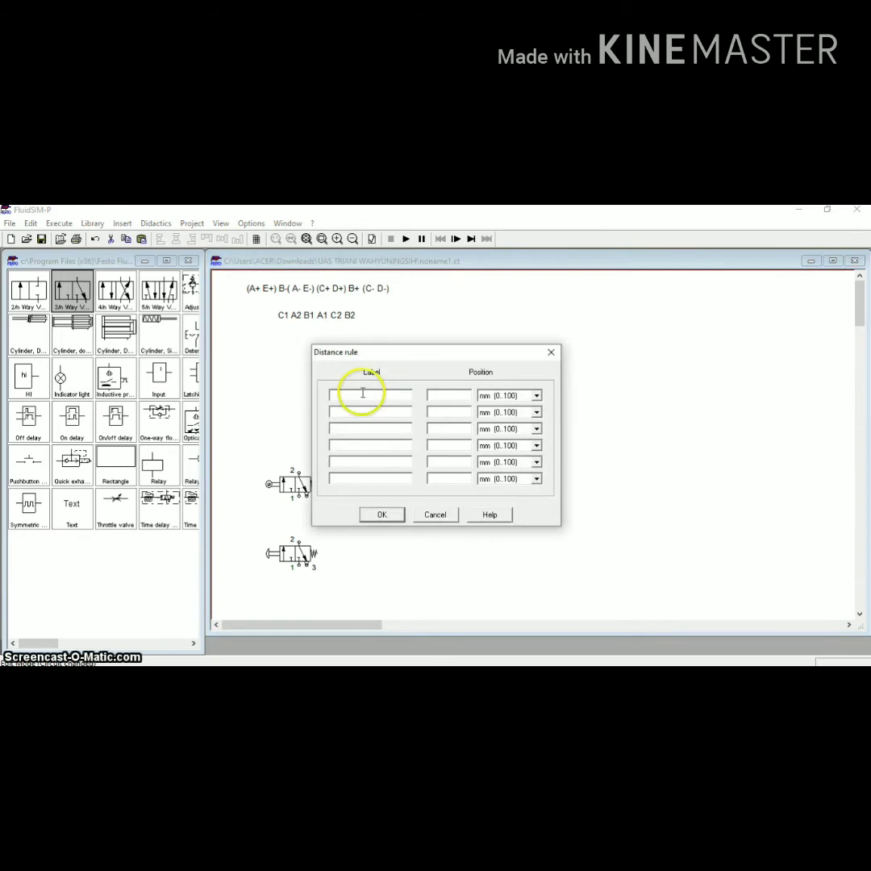
{"action": "type", "text": "A1"}
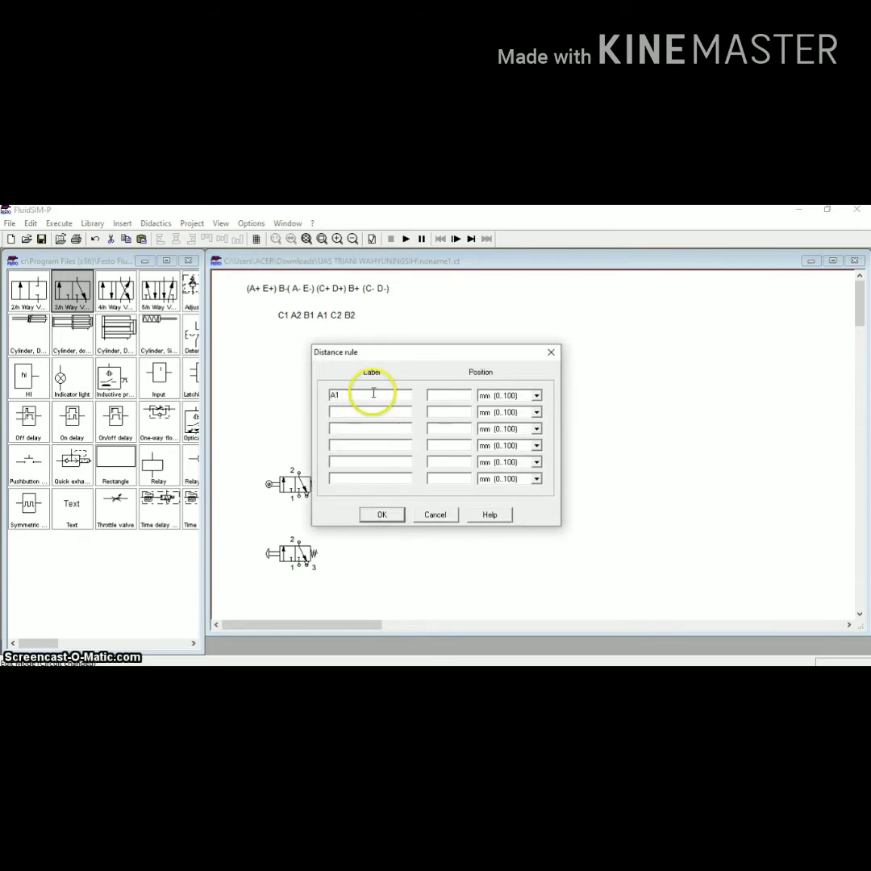
{"action": "left_click", "coordinate": [433, 395]}
{"action": "type", "text": "0"}
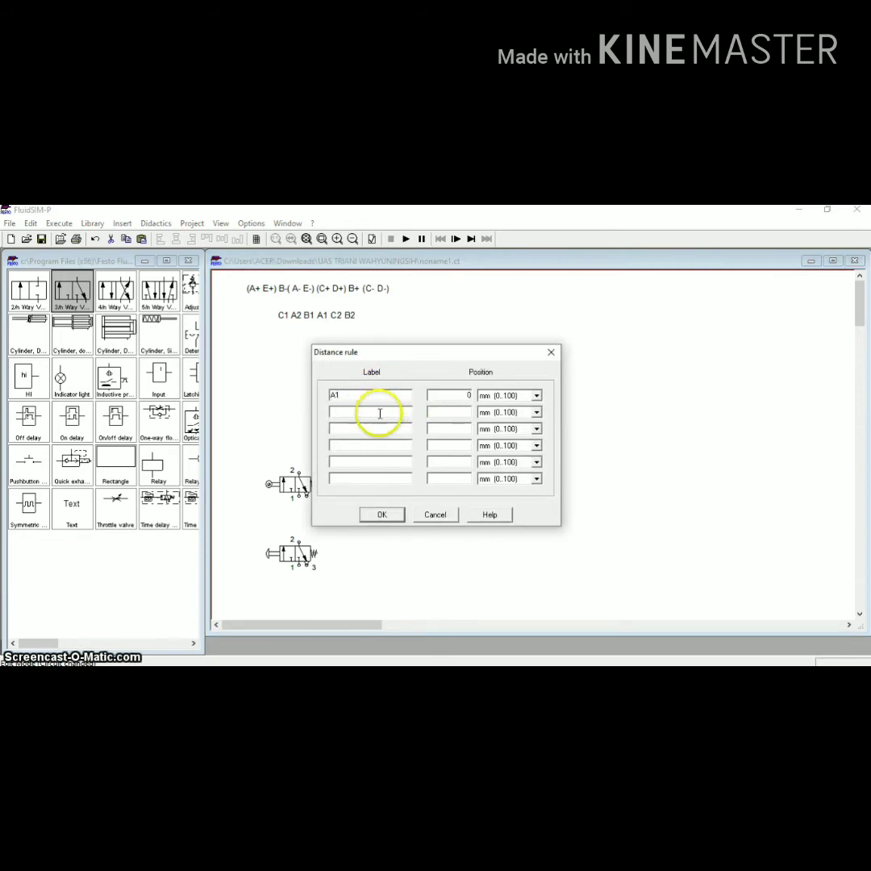
{"action": "left_click", "coordinate": [379, 413]}
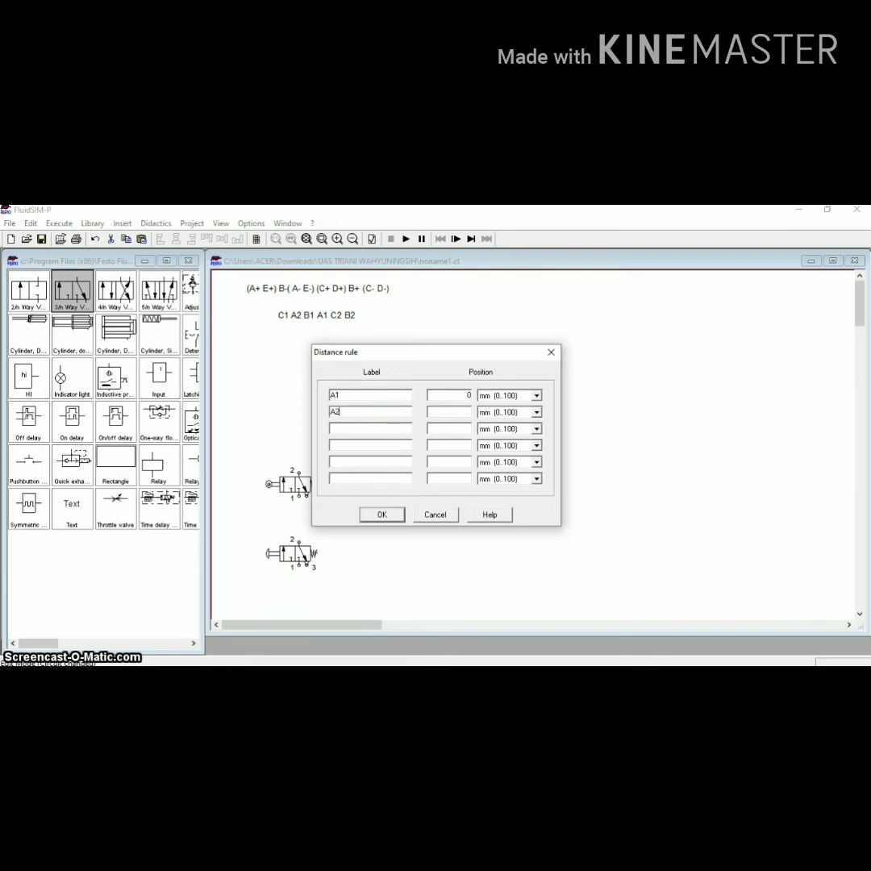
{"action": "type", "text": "A2"}
{"action": "left_click", "coordinate": [439, 415]}
{"action": "left_click", "coordinate": [383, 517]}
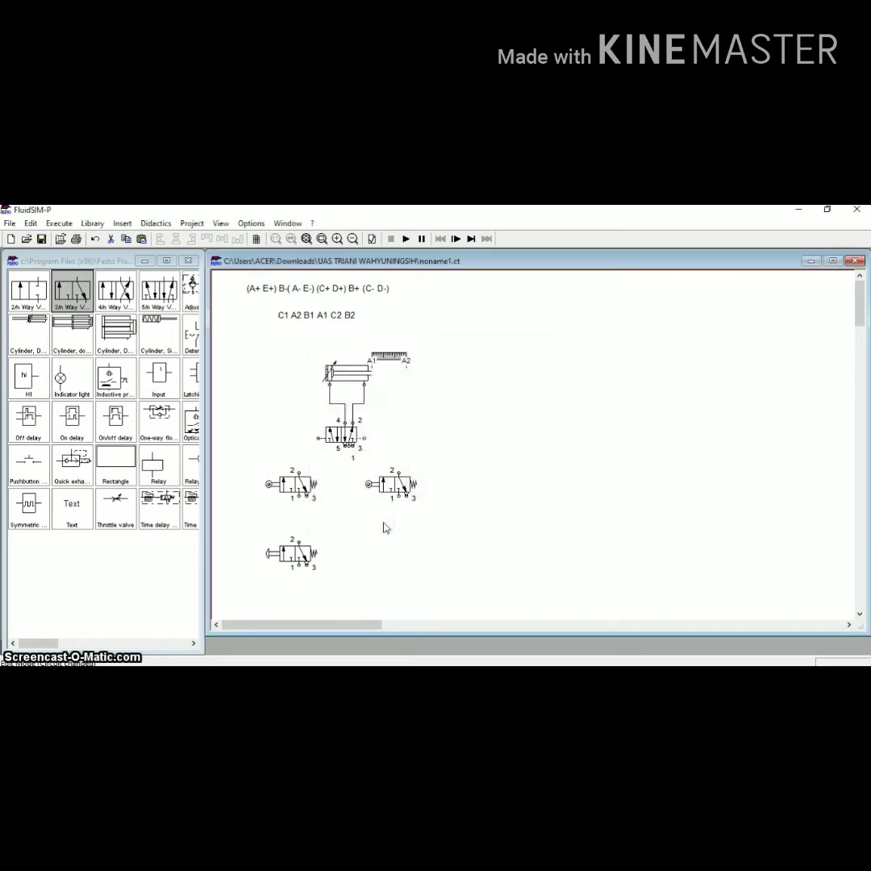
Connect the 5/n way valve's pilot ports to connection 2 of the roller valves, and the left roller valve's connection 1 to the pushbutton valve's connection 2
{"action": "left_click_drag", "start_coordinate": [364, 439], "coordinate": [383, 459]}
{"action": "left_click_drag", "start_coordinate": [317, 438], "coordinate": [300, 498]}
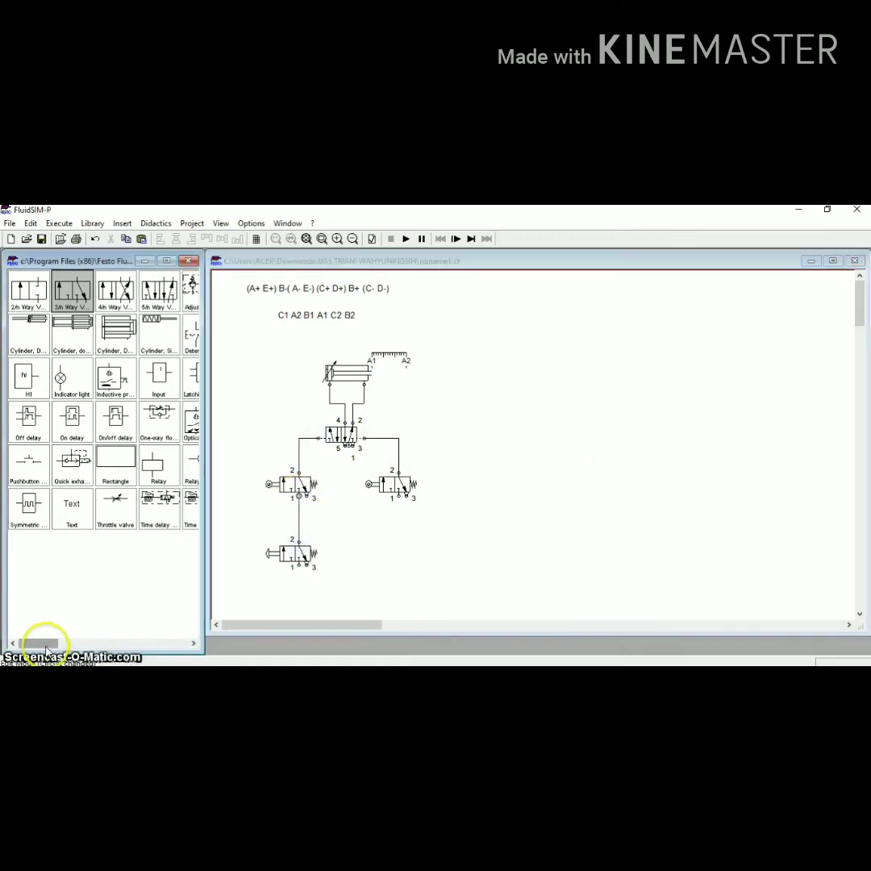
Place a compressed air supply below and left of the pushbutton valve and connect it to that valve's connection 1
{"action": "left_click_drag", "start_coordinate": [39, 643], "coordinate": [176, 652]}
{"action": "left_click_drag", "start_coordinate": [177, 294], "coordinate": [255, 613]}
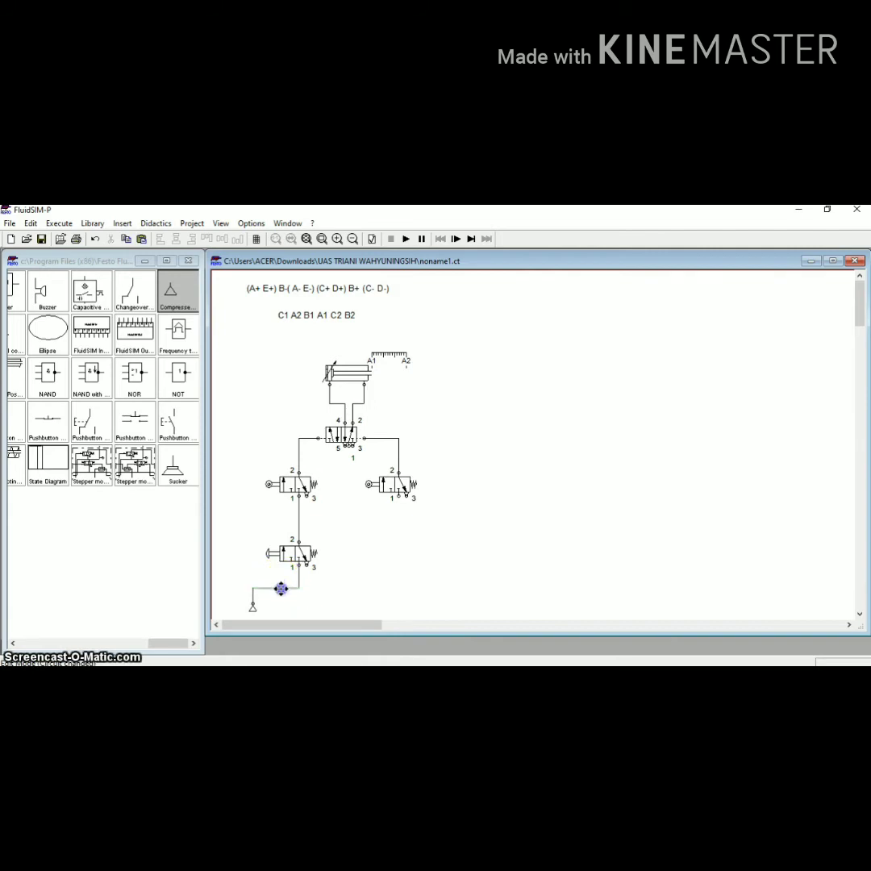
{"action": "left_click", "coordinate": [384, 559]}
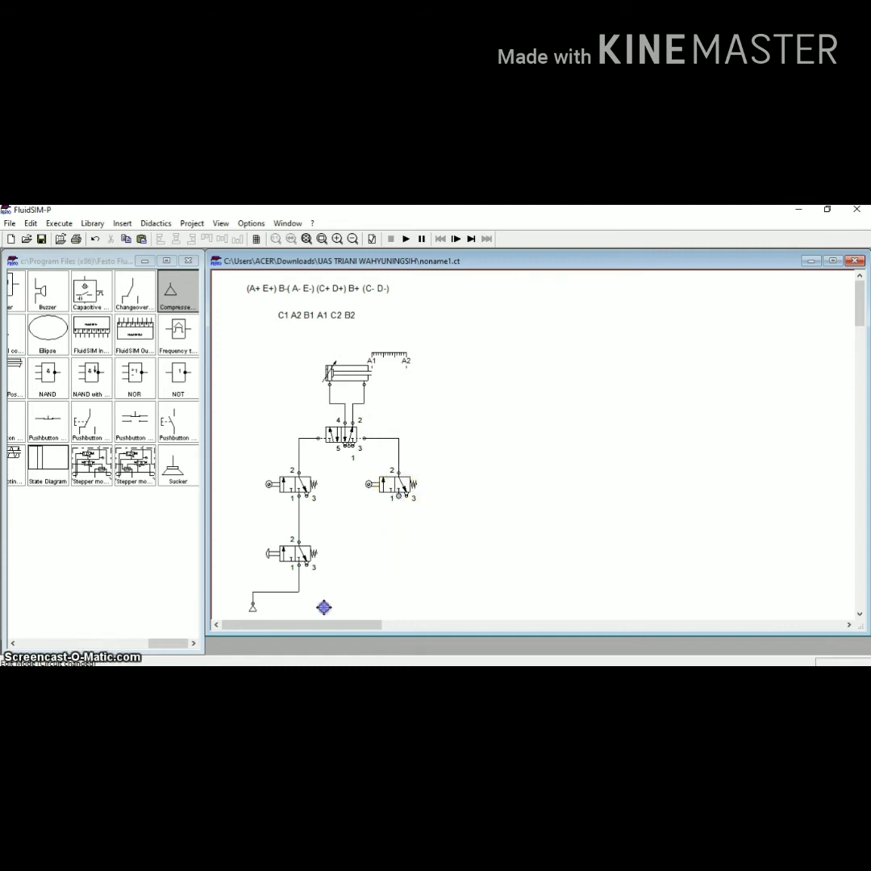
Connect the right roller valve's connection 1 and the 5/n way valve's connection 1 to the air supply line
{"action": "left_click_drag", "start_coordinate": [300, 590], "coordinate": [299, 590]}
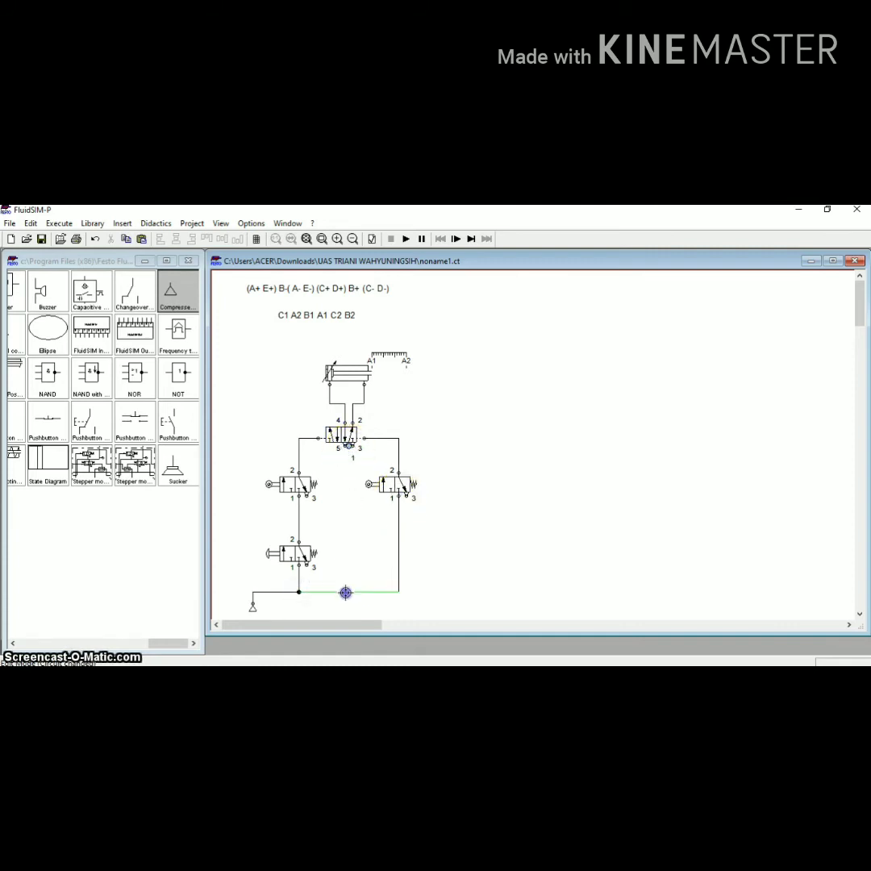
{"action": "left_click_drag", "start_coordinate": [345, 592], "coordinate": [345, 592]}
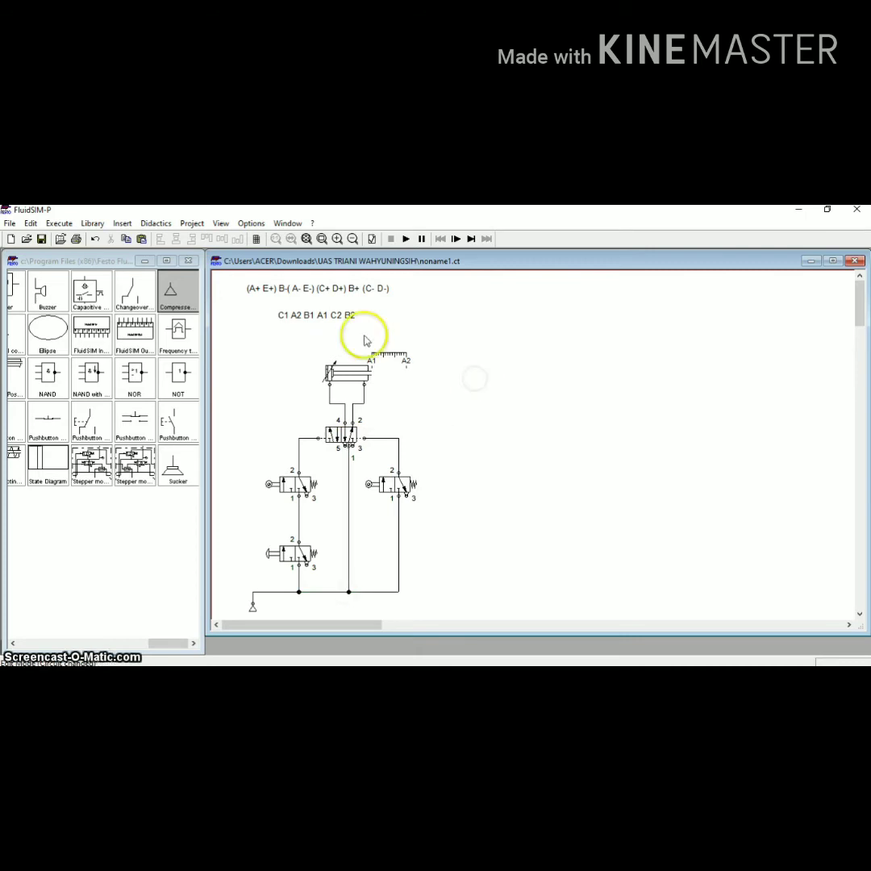
Duplicate the double-acting cylinder and place the copy just right of the A1–A2 distance rule
{"action": "left_click", "coordinate": [351, 375]}
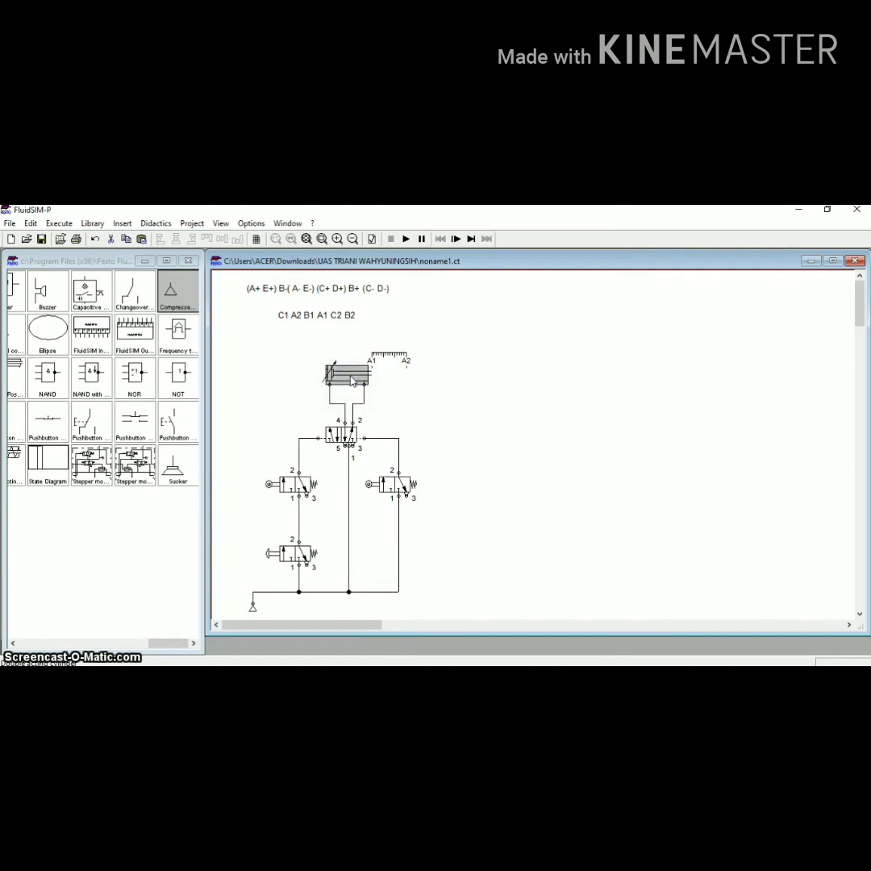
{"action": "key", "text": "ctrl+c"}
{"action": "key", "text": "ctrl+v"}
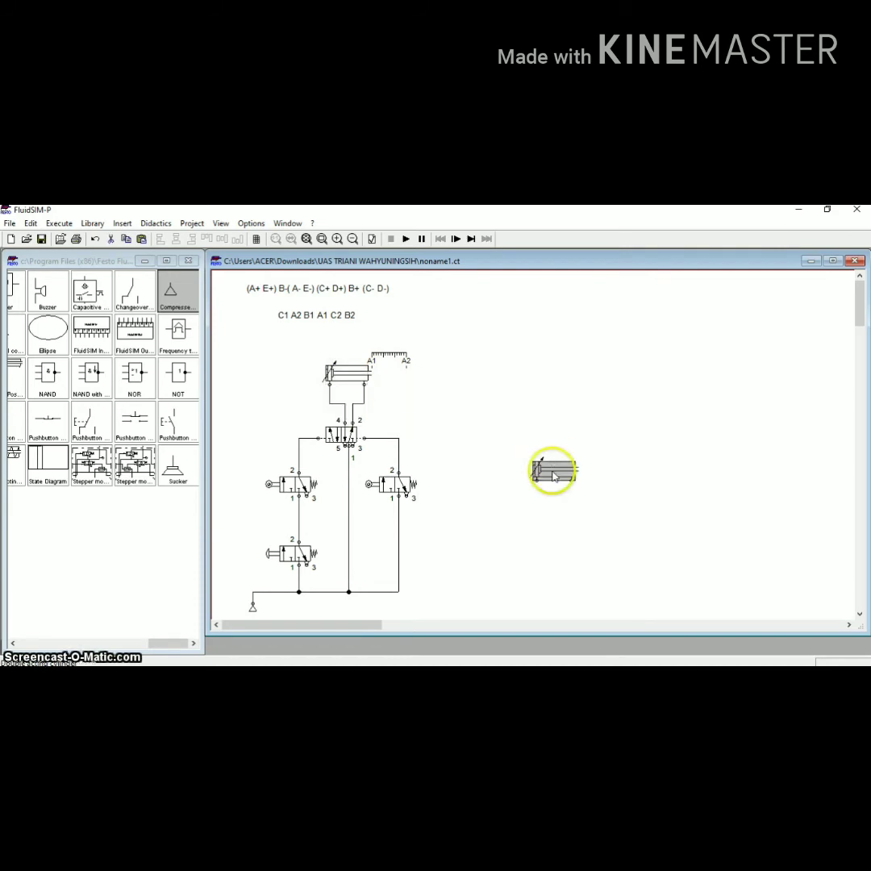
{"action": "left_click_drag", "start_coordinate": [554, 473], "coordinate": [431, 368]}
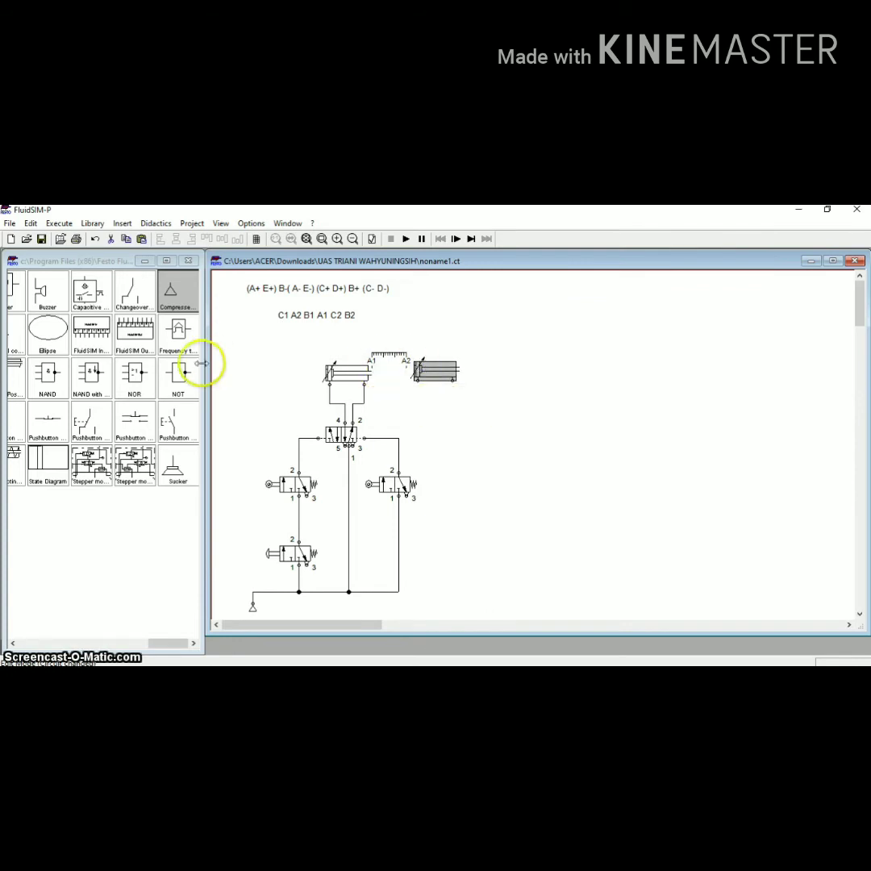
Add a distance rule at the second cylinder's rod end and label it E1 at 0 mm and E2 at 100 mm
{"action": "left_click_drag", "start_coordinate": [158, 644], "coordinate": [87, 641]}
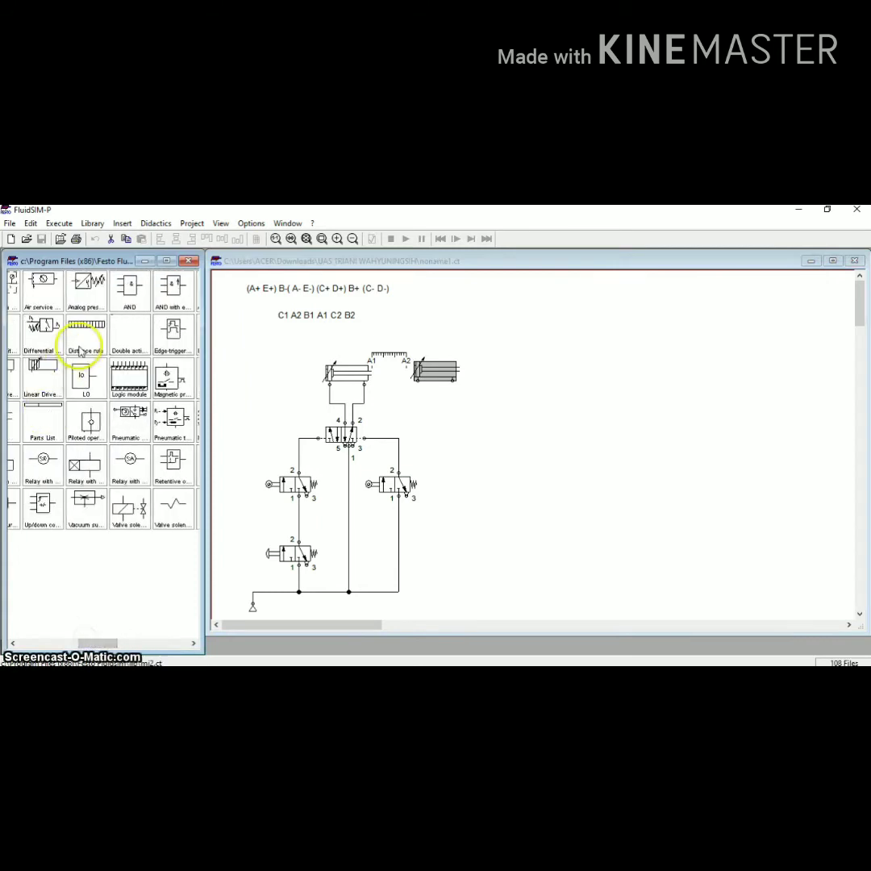
{"action": "left_click_drag", "start_coordinate": [78, 349], "coordinate": [486, 358]}
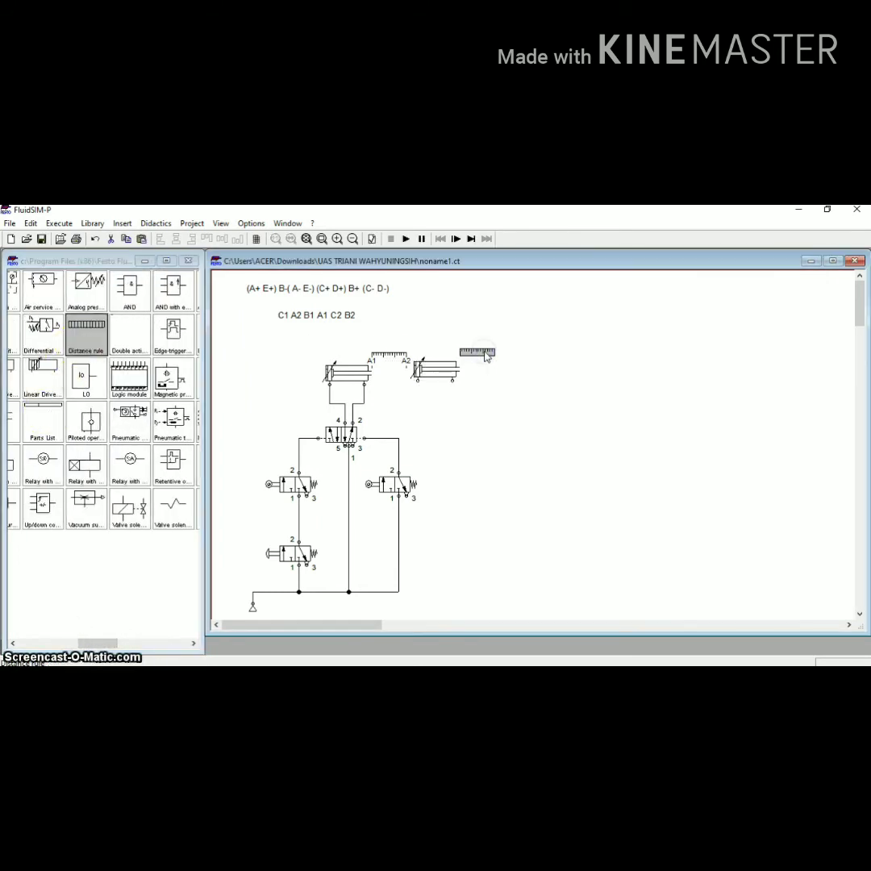
{"action": "double_click", "coordinate": [484, 353]}
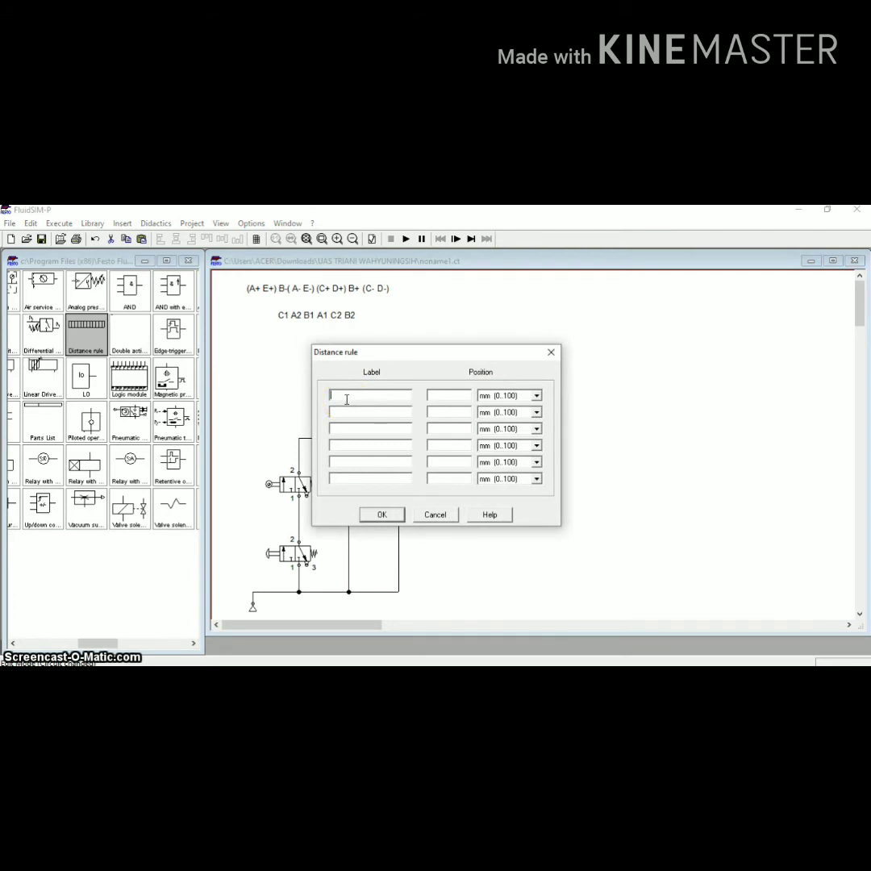
{"action": "type", "text": "E1"}
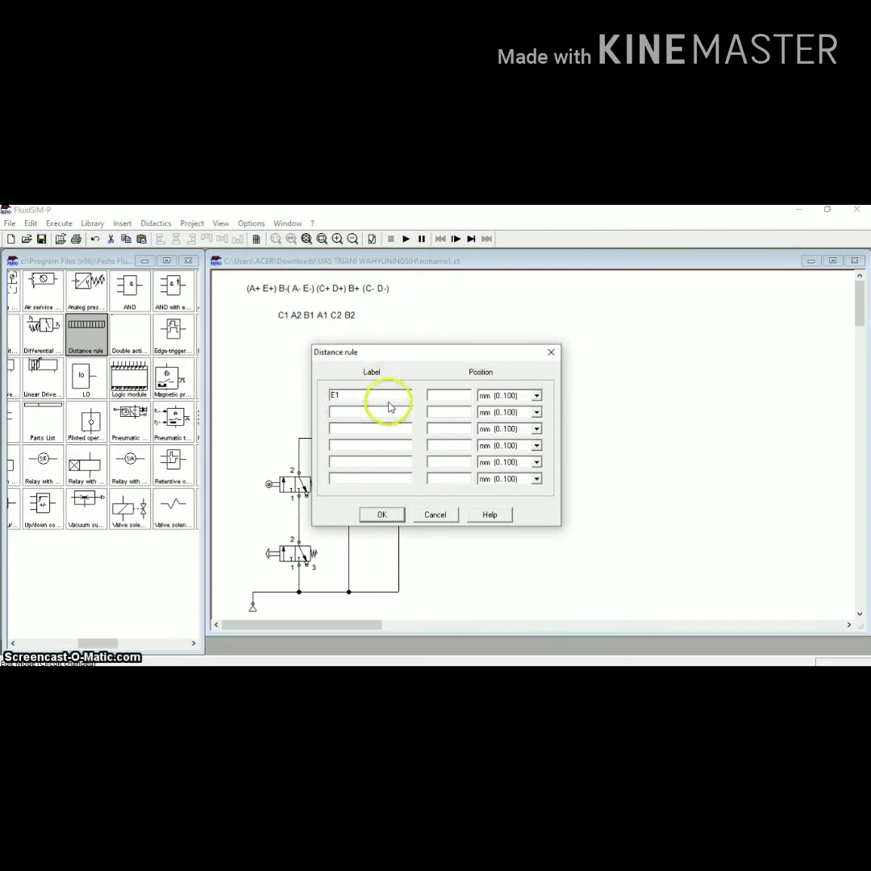
{"action": "left_click", "coordinate": [447, 395]}
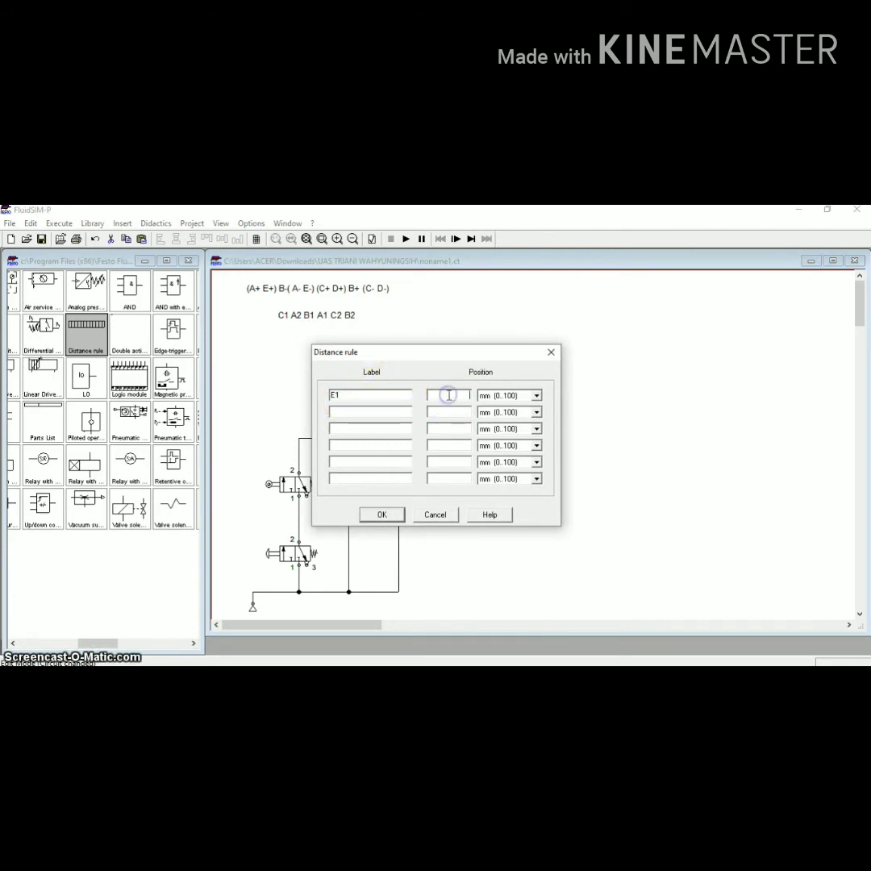
{"action": "type", "text": "0"}
{"action": "left_click", "coordinate": [376, 412]}
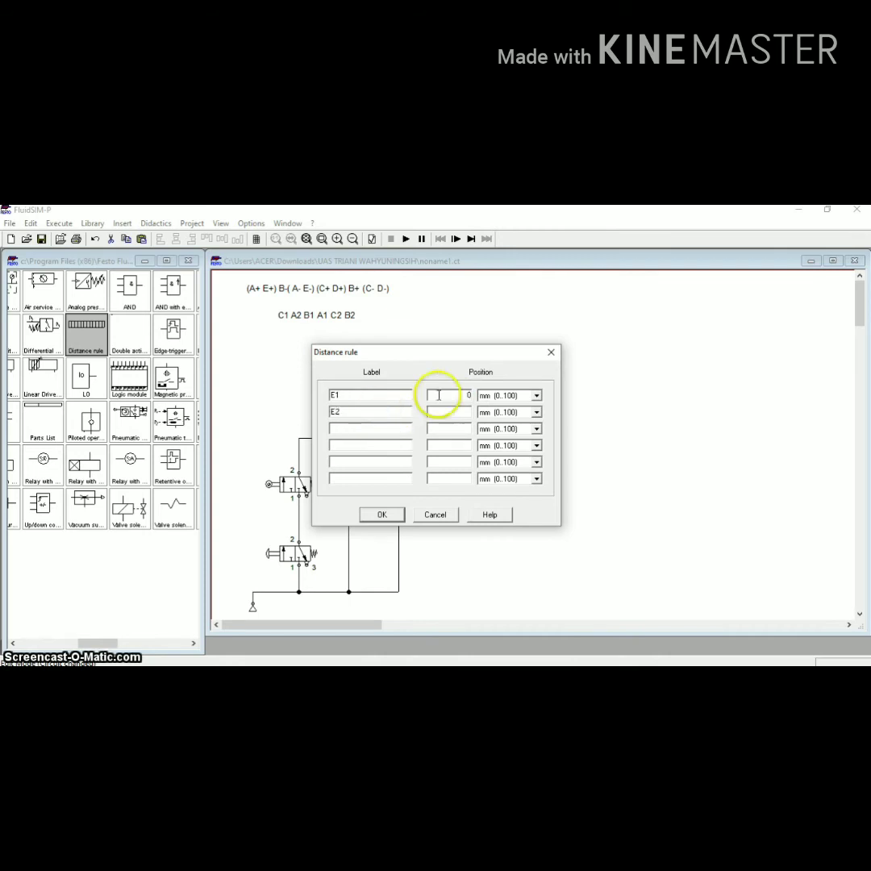
{"action": "left_click", "coordinate": [469, 412]}
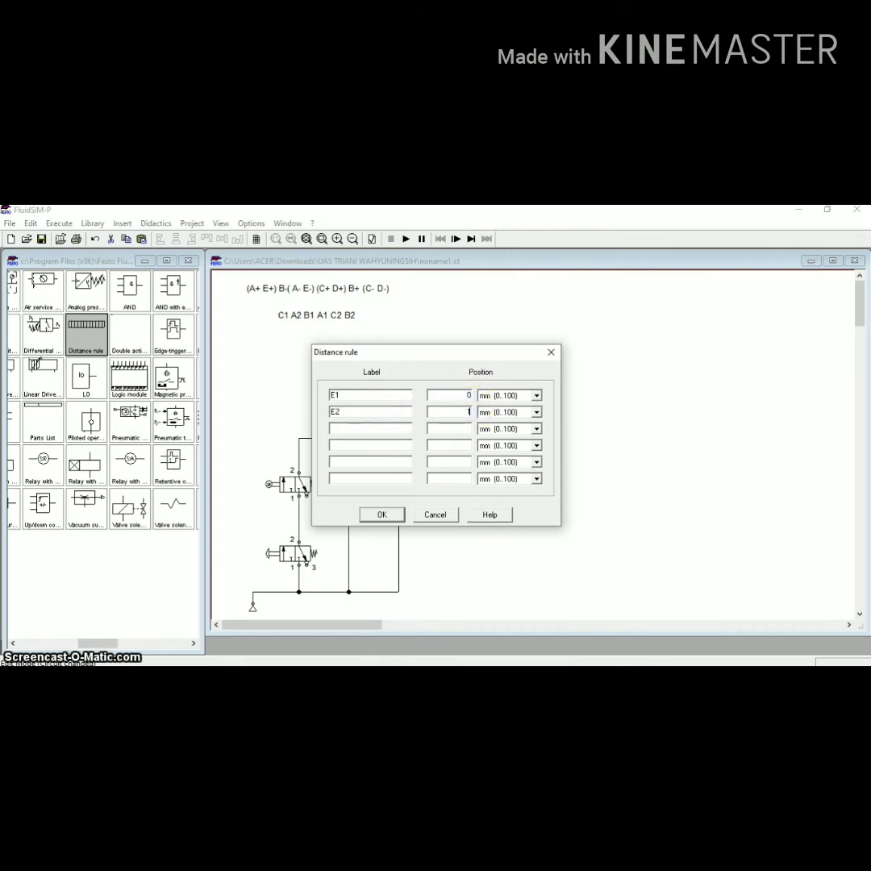
{"action": "left_click", "coordinate": [381, 516]}
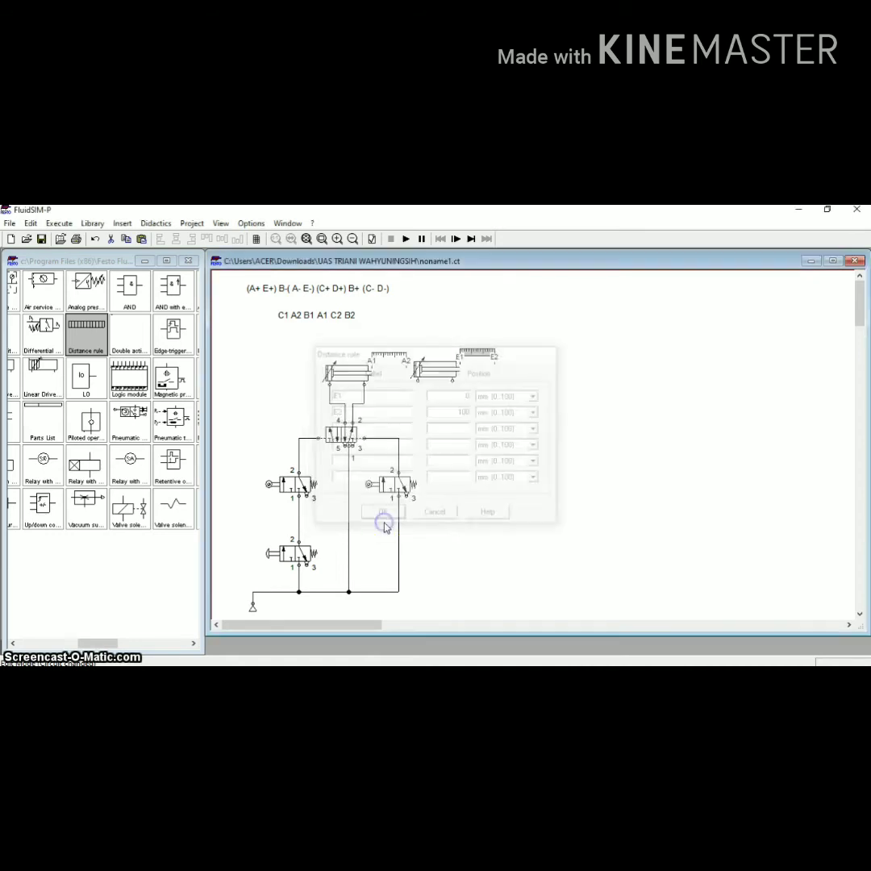
{"action": "left_click", "coordinate": [481, 538]}
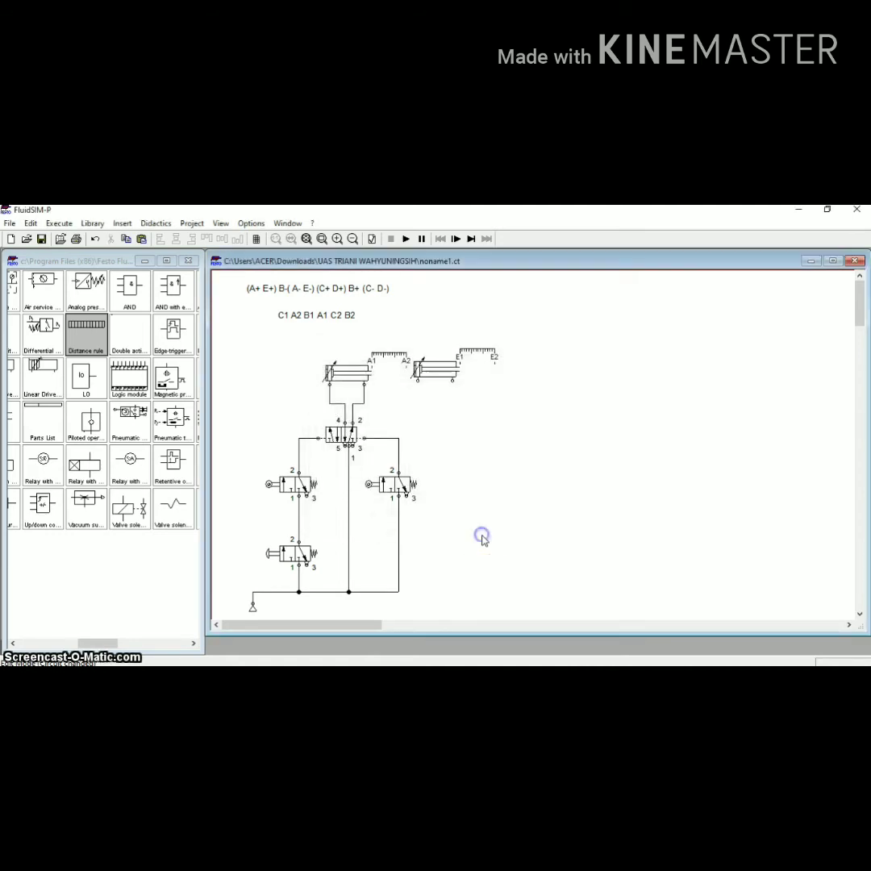
Shift the second cylinder with its distance rule slightly left, closer to the A2 mark
{"action": "left_click", "coordinate": [441, 377]}
{"action": "left_click_drag", "start_coordinate": [441, 377], "coordinate": [432, 379]}
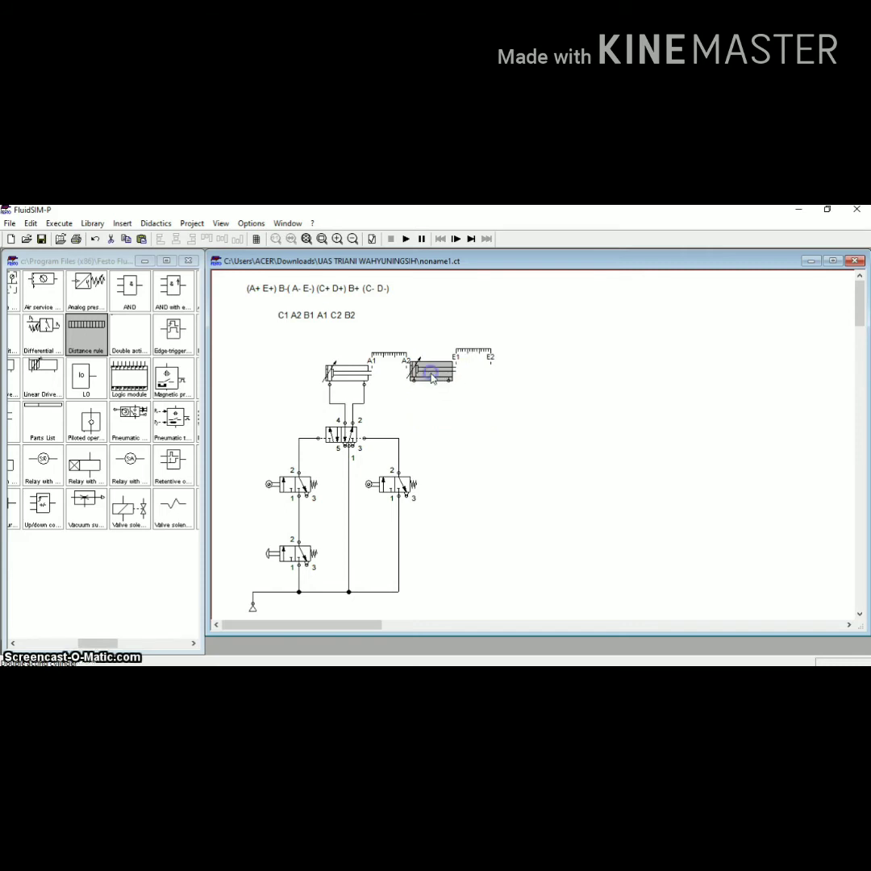
{"action": "left_click", "coordinate": [472, 397]}
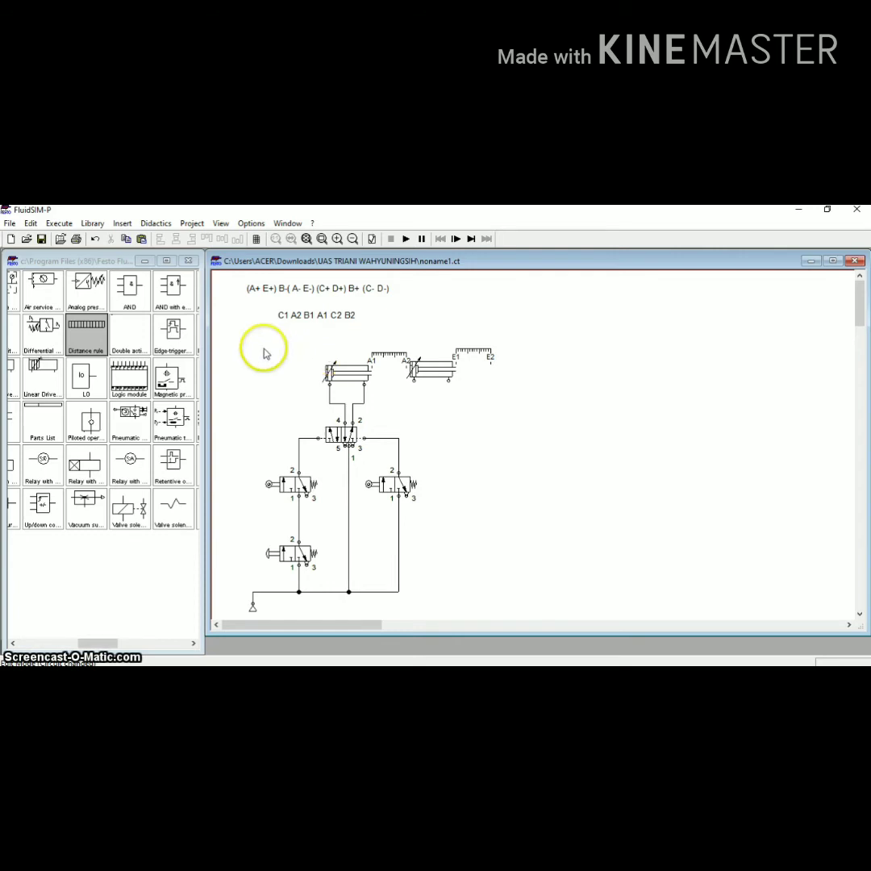
{"action": "left_click_drag", "start_coordinate": [225, 337], "coordinate": [428, 564]}
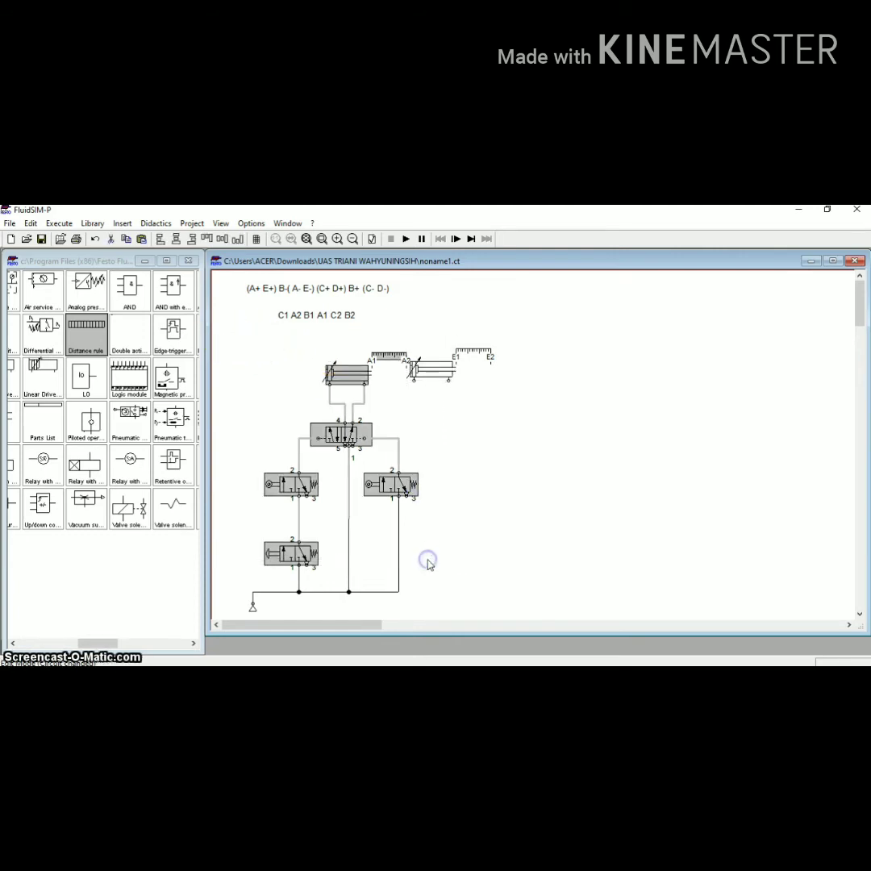
{"action": "left_click", "coordinate": [430, 564]}
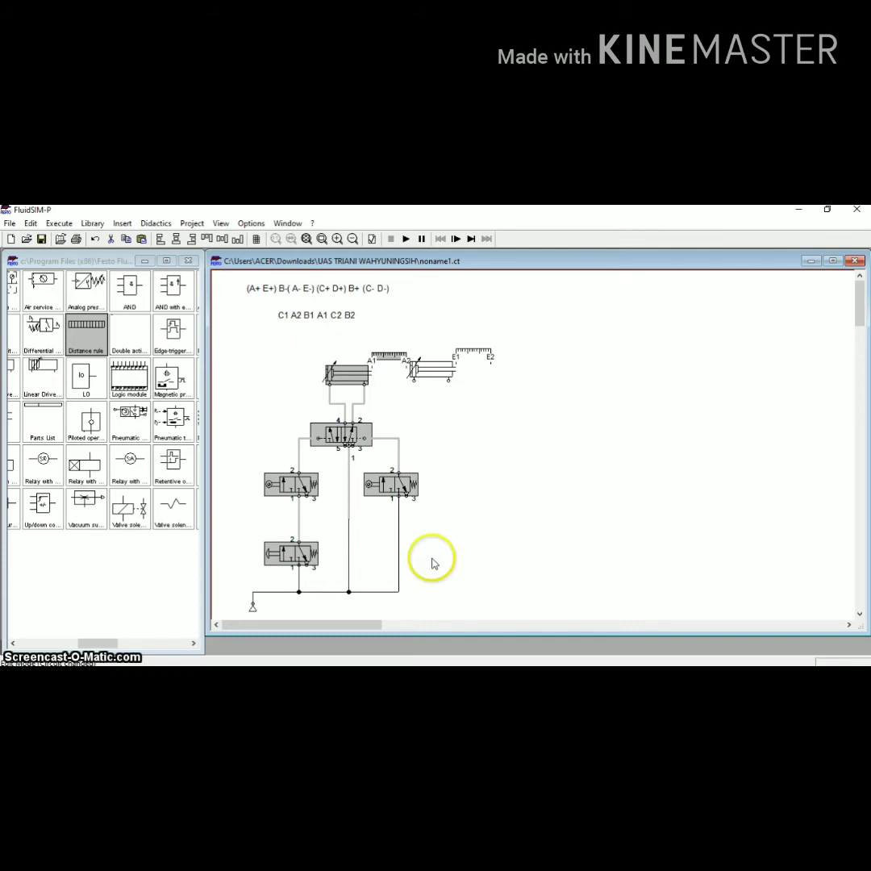
{"action": "left_click", "coordinate": [260, 365]}
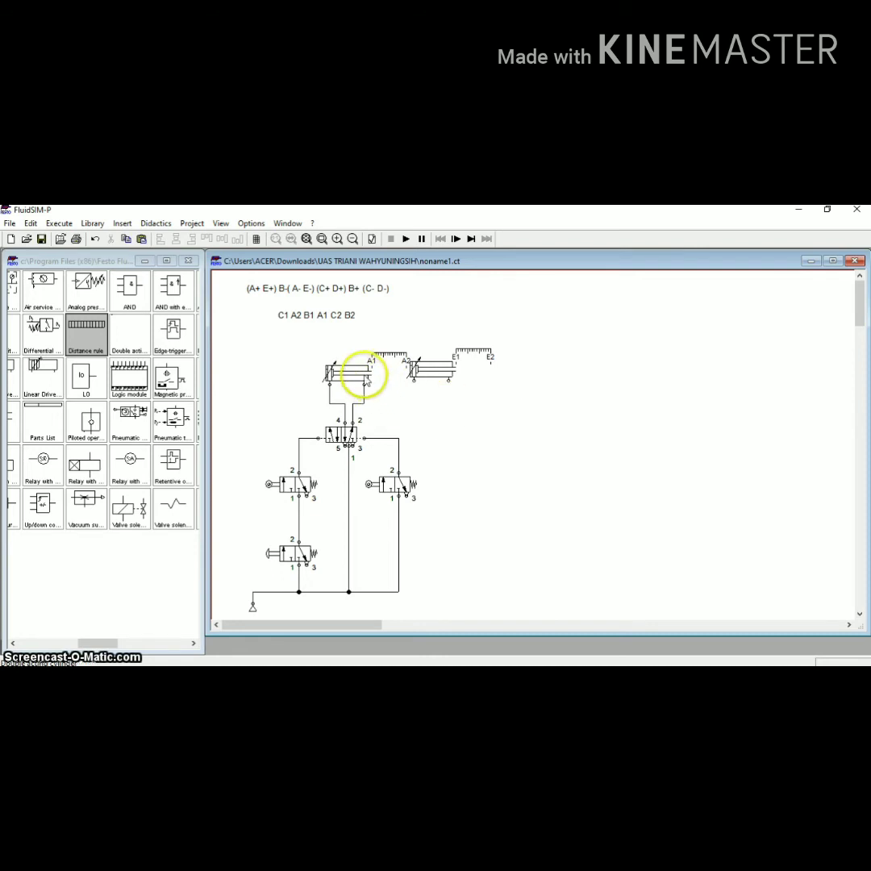
Duplicate the first cylinder and its 5/n way valve, placing the cylinder copy right of the E1–E2 rule and the valve copy below it
{"action": "left_click", "coordinate": [363, 371]}
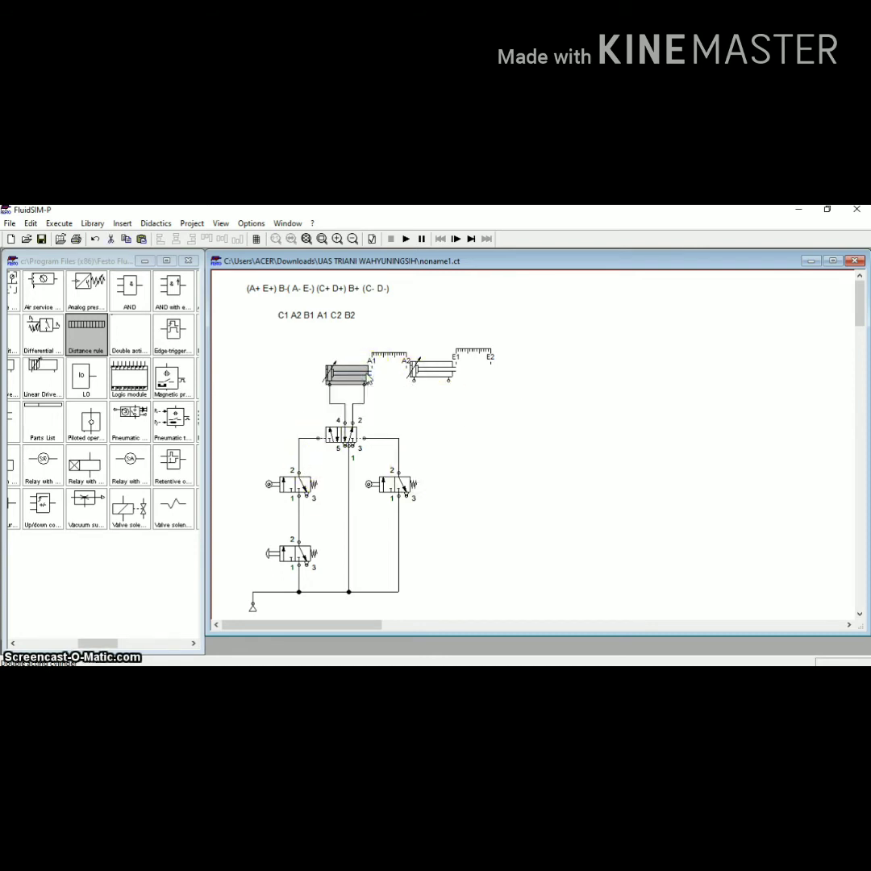
{"action": "key", "text": "ctrl+v"}
{"action": "left_click_drag", "start_coordinate": [558, 466], "coordinate": [557, 368]}
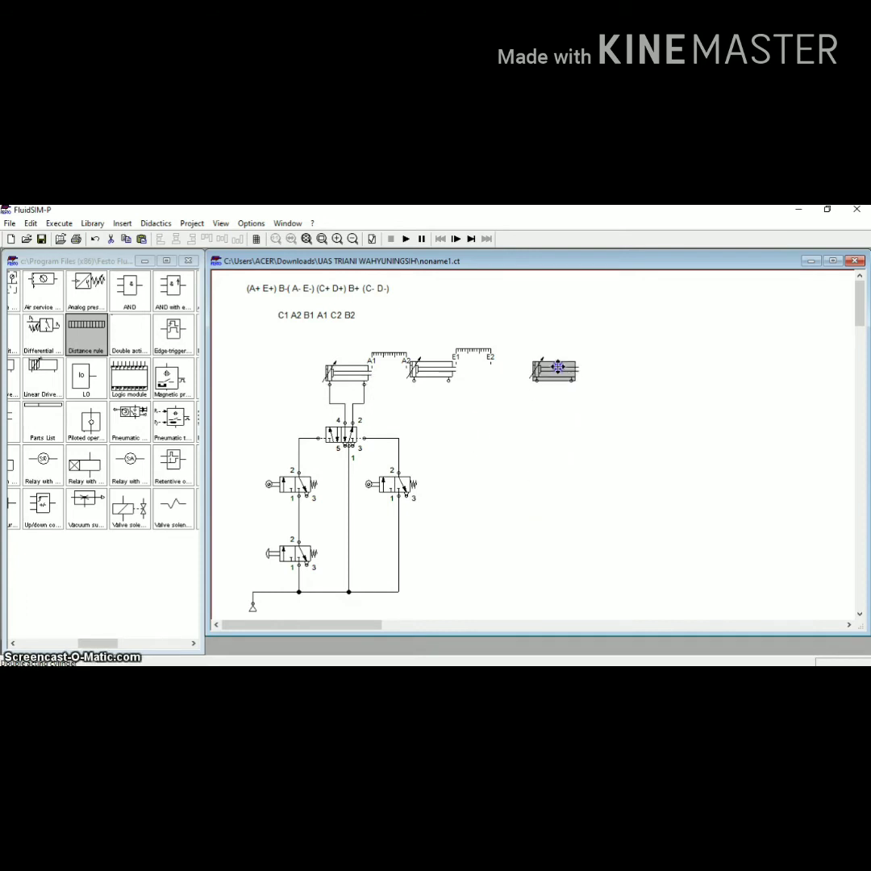
{"action": "left_click", "coordinate": [347, 433]}
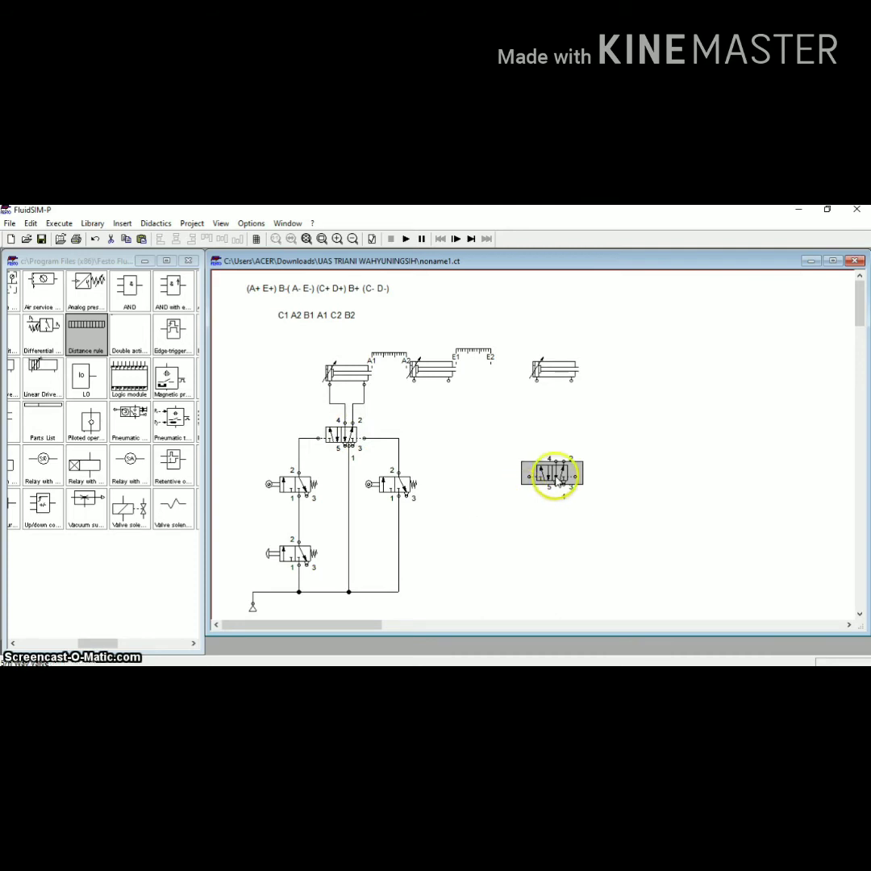
{"action": "left_click_drag", "start_coordinate": [554, 480], "coordinate": [548, 433]}
Duplicate the left roller-operated 3/n way valve and place the copy right of the other roller valve, level with it
{"action": "left_click", "coordinate": [303, 489]}
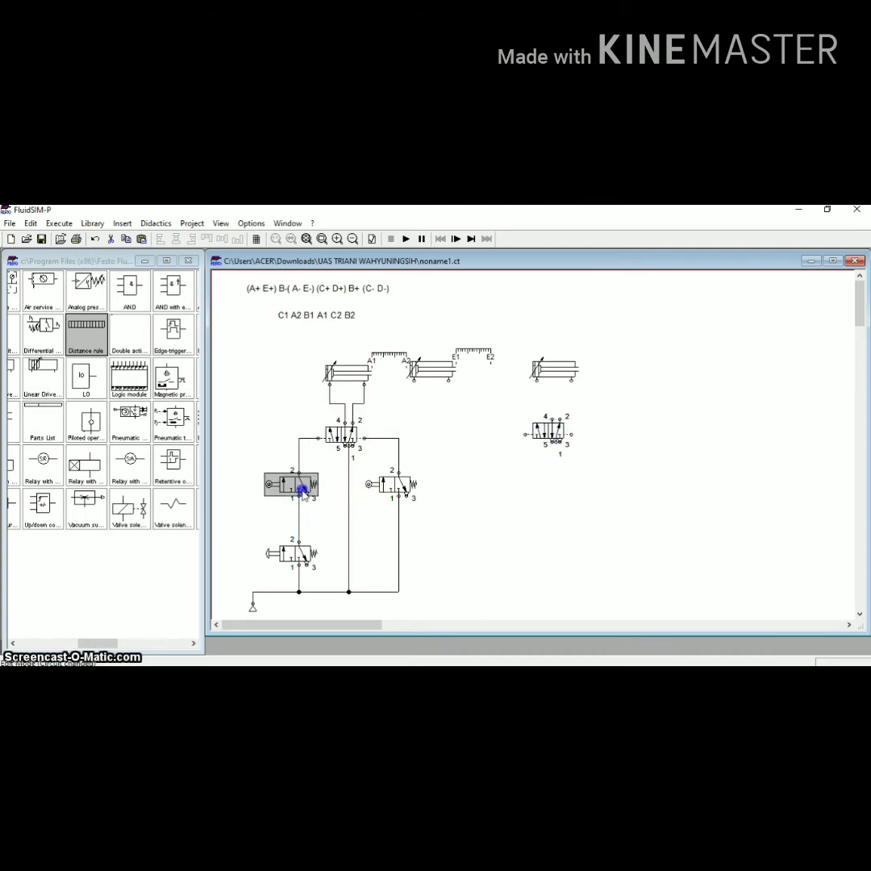
{"action": "key", "text": "ctrl+c"}
{"action": "key", "text": "ctrl+v"}
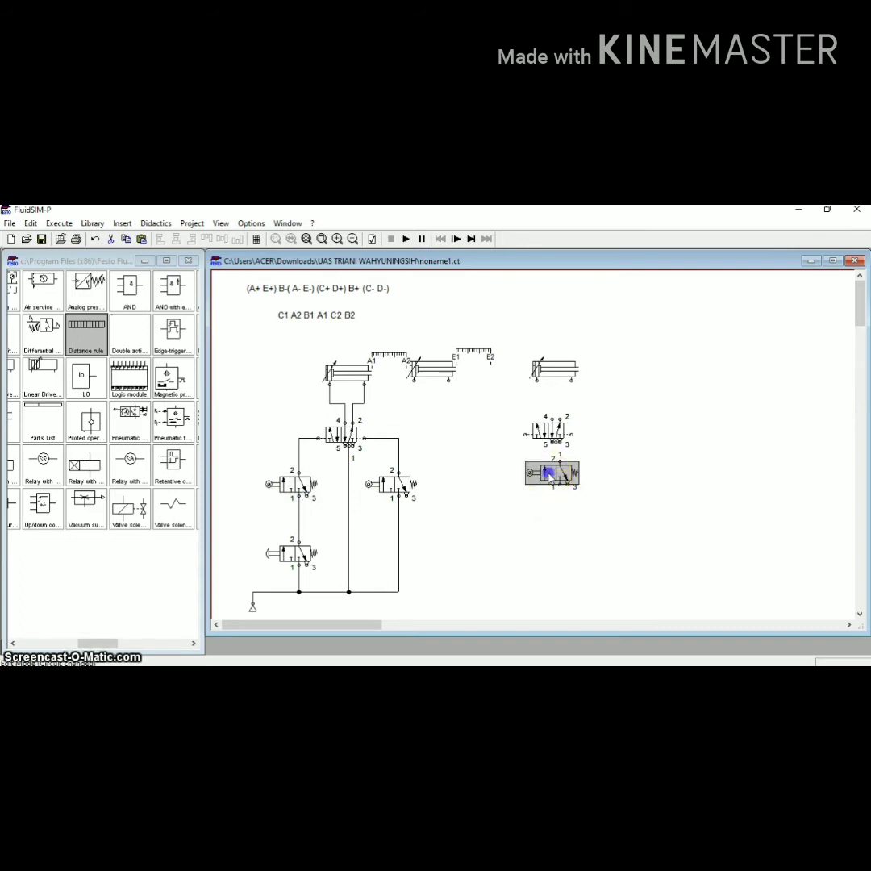
{"action": "left_click_drag", "start_coordinate": [546, 474], "coordinate": [471, 485]}
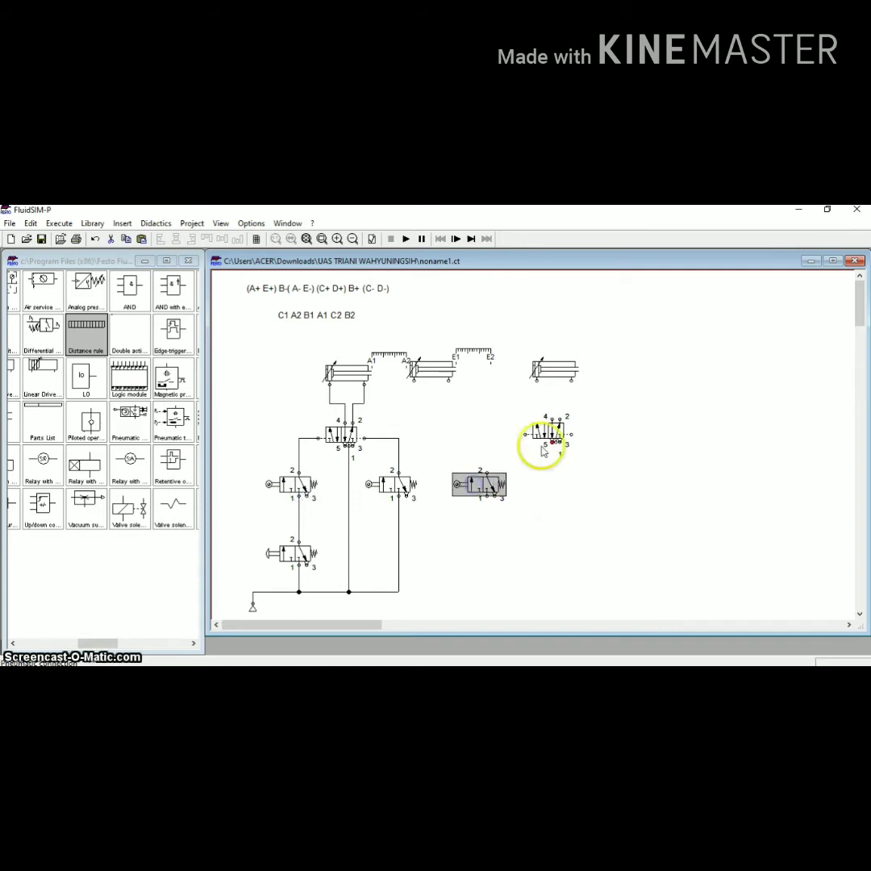
Shift the third cylinder slightly down, level with the first cylinder
{"action": "left_click", "coordinate": [552, 367]}
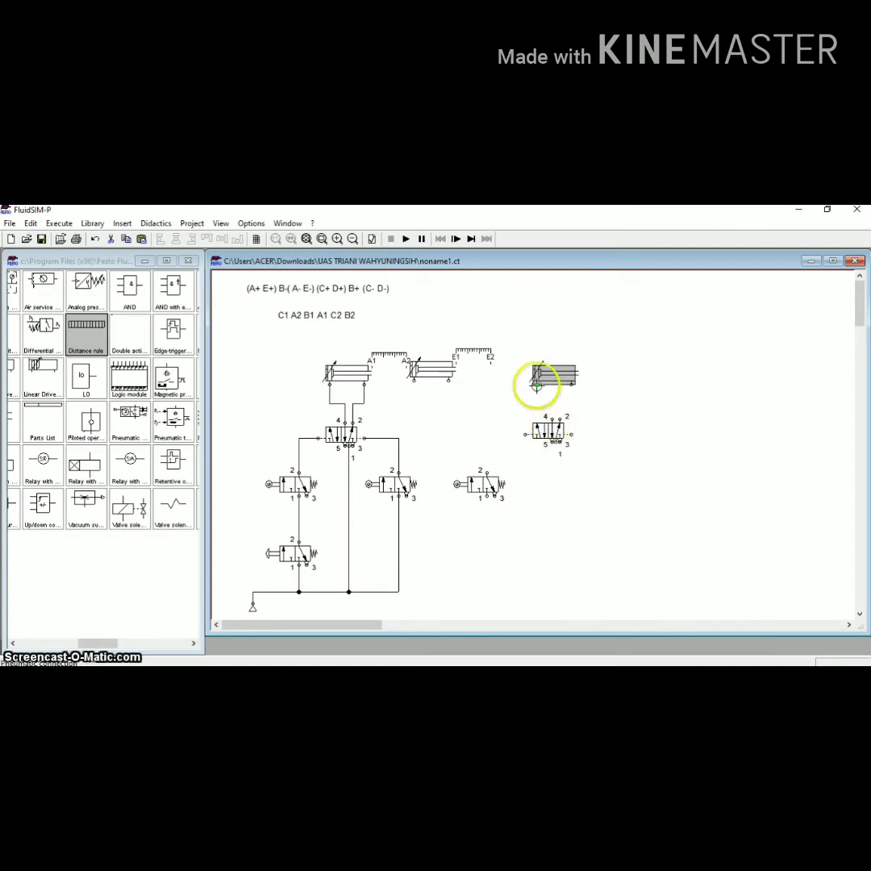
Connect the third cylinder's left port to port 4 of its 5/n way valve, and place a roller valve copy right of and below that valve
{"action": "left_click", "coordinate": [536, 386]}
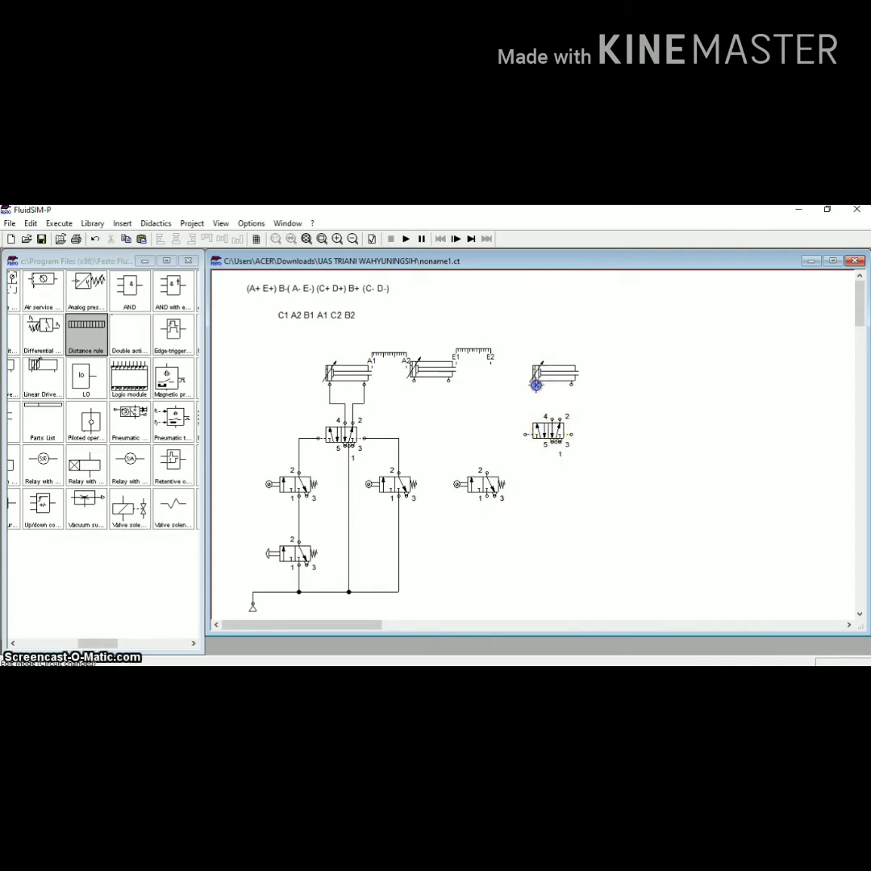
{"action": "left_click", "coordinate": [491, 489]}
{"action": "key", "text": "ctrl+c"}
{"action": "key", "text": "ctrl+v"}
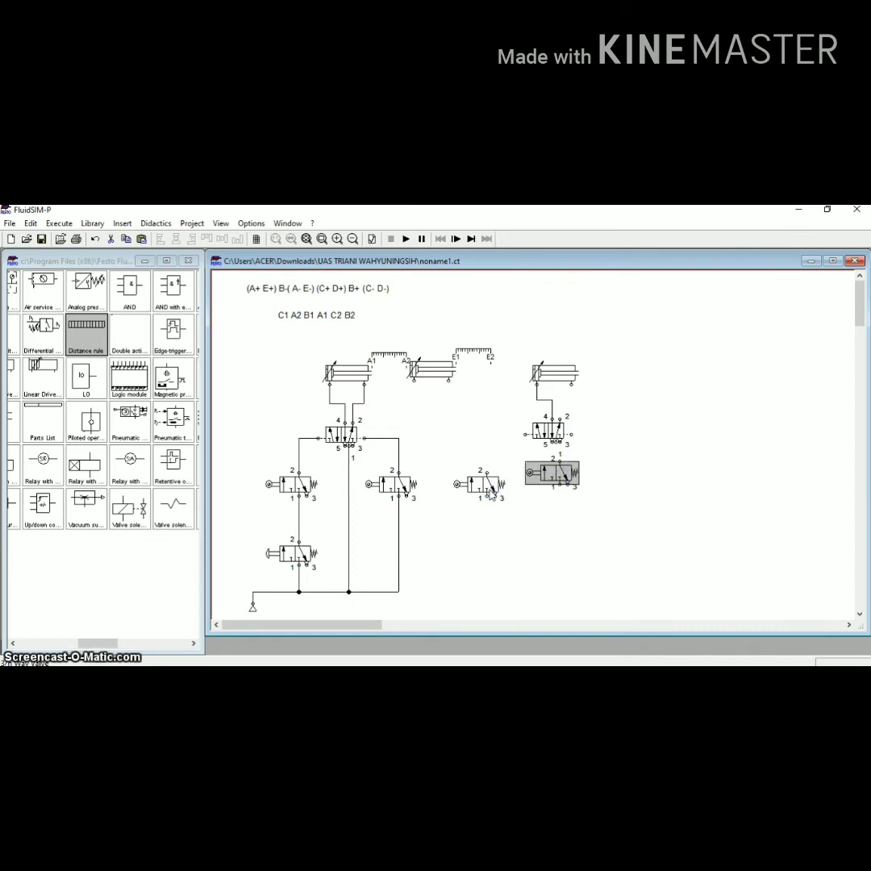
{"action": "left_click_drag", "start_coordinate": [543, 469], "coordinate": [601, 485]}
Connect the third cylinder's right port to valve port 2, and both pilot ports of that valve to port 2 of the neighbouring roller valves
{"action": "left_click", "coordinate": [570, 415]}
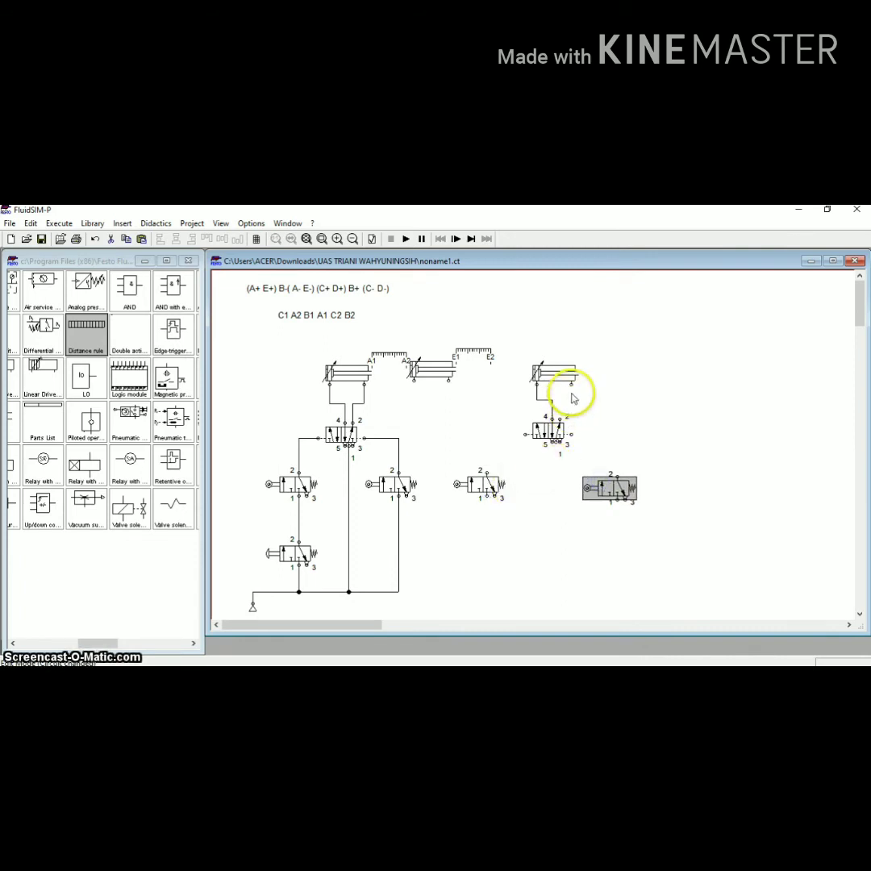
{"action": "left_click_drag", "start_coordinate": [571, 385], "coordinate": [567, 400]}
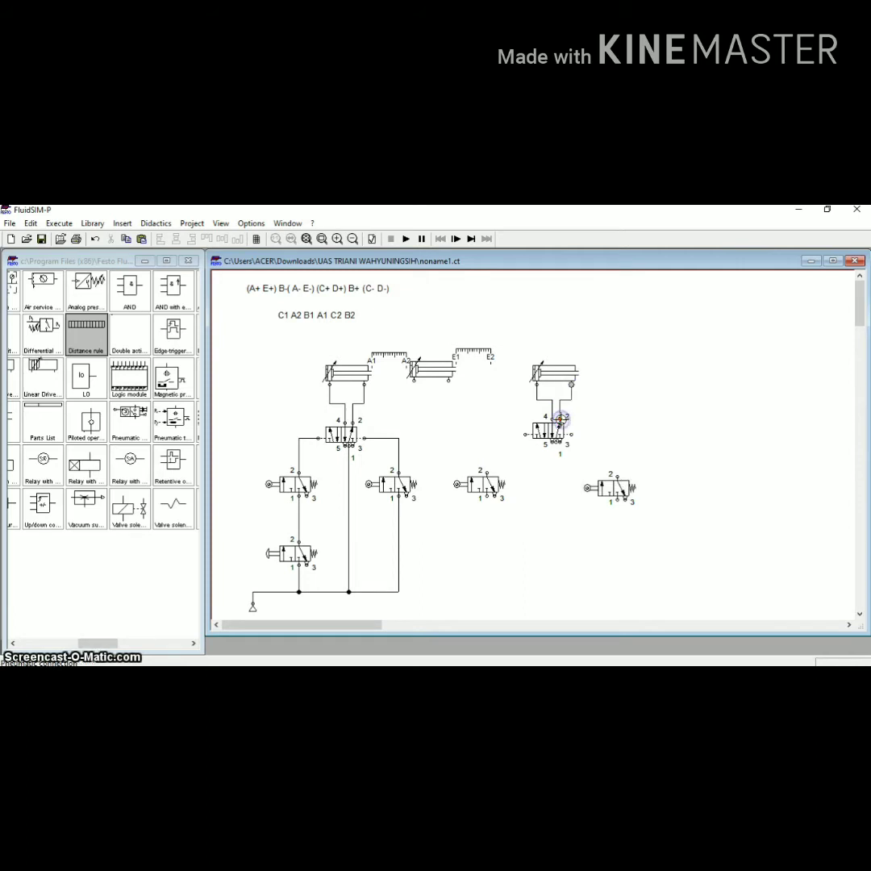
{"action": "left_click_drag", "start_coordinate": [526, 435], "coordinate": [487, 472]}
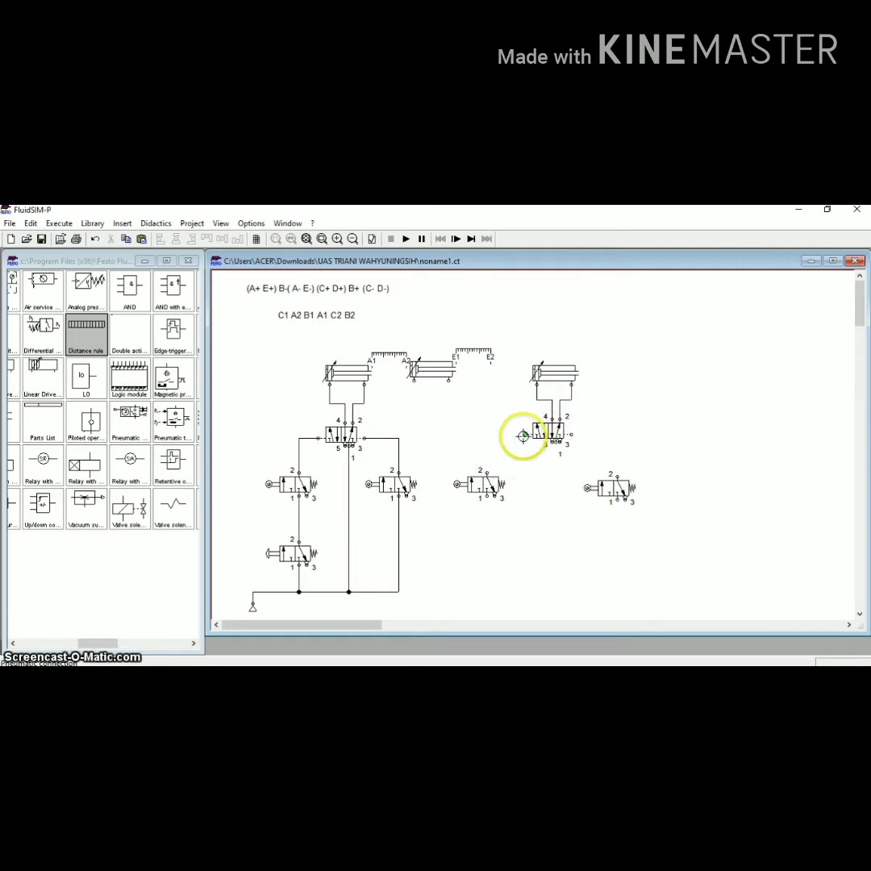
{"action": "left_click_drag", "start_coordinate": [525, 435], "coordinate": [486, 473]}
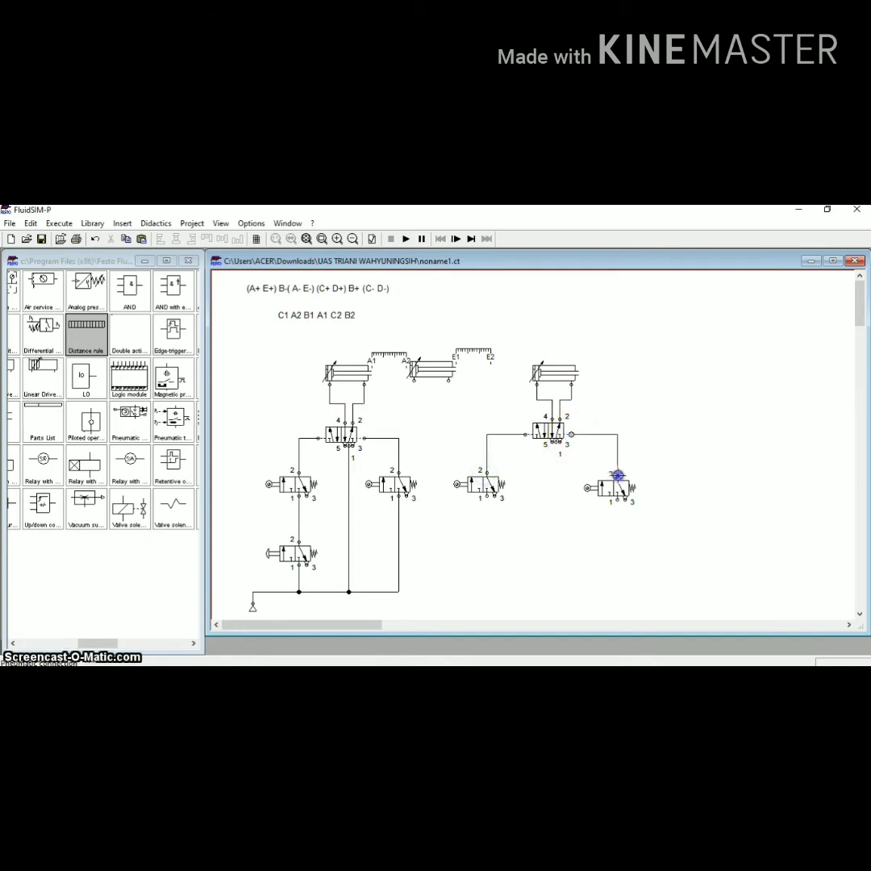
{"action": "left_click", "coordinate": [616, 484]}
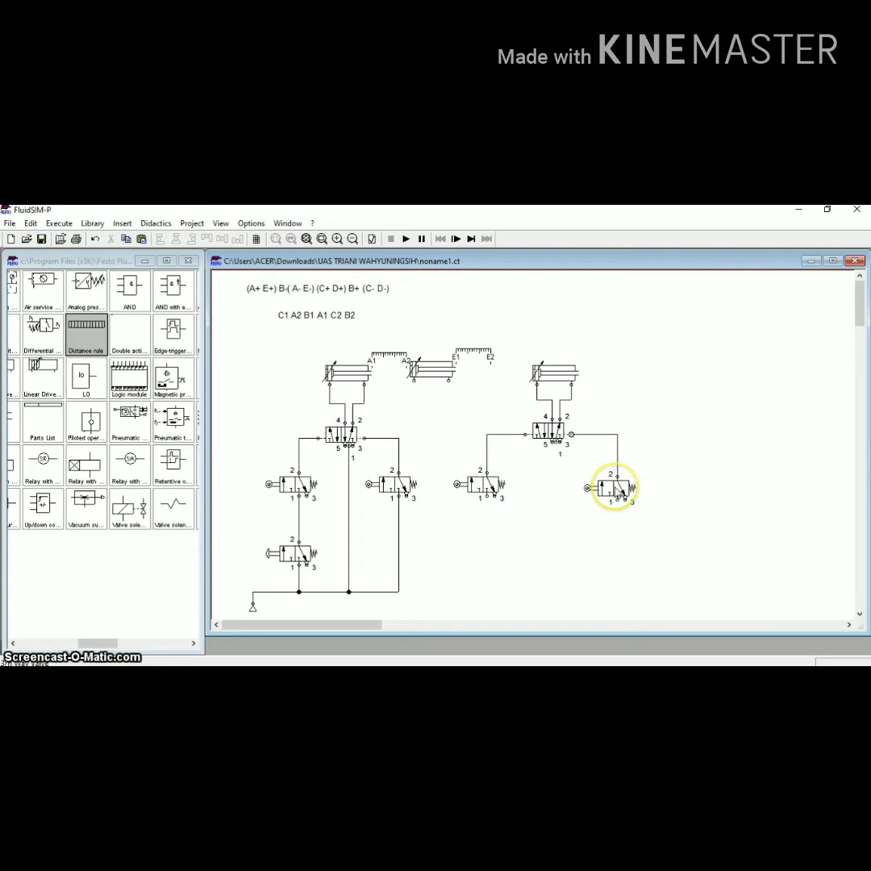
Move the rightmost roller valve closer to the second 5/n way valve and straighten its pilot line above port 2
{"action": "left_click_drag", "start_coordinate": [616, 488], "coordinate": [593, 489]}
{"action": "left_click", "coordinate": [617, 450]}
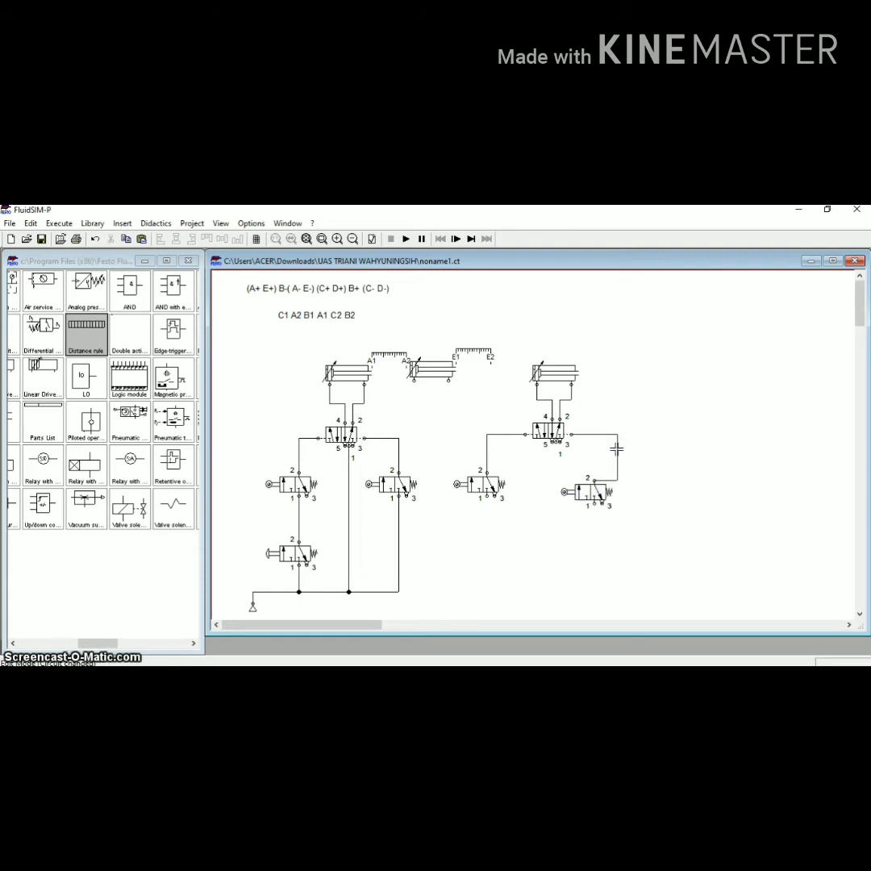
{"action": "left_click_drag", "start_coordinate": [616, 450], "coordinate": [592, 451]}
{"action": "left_click", "coordinate": [593, 494]}
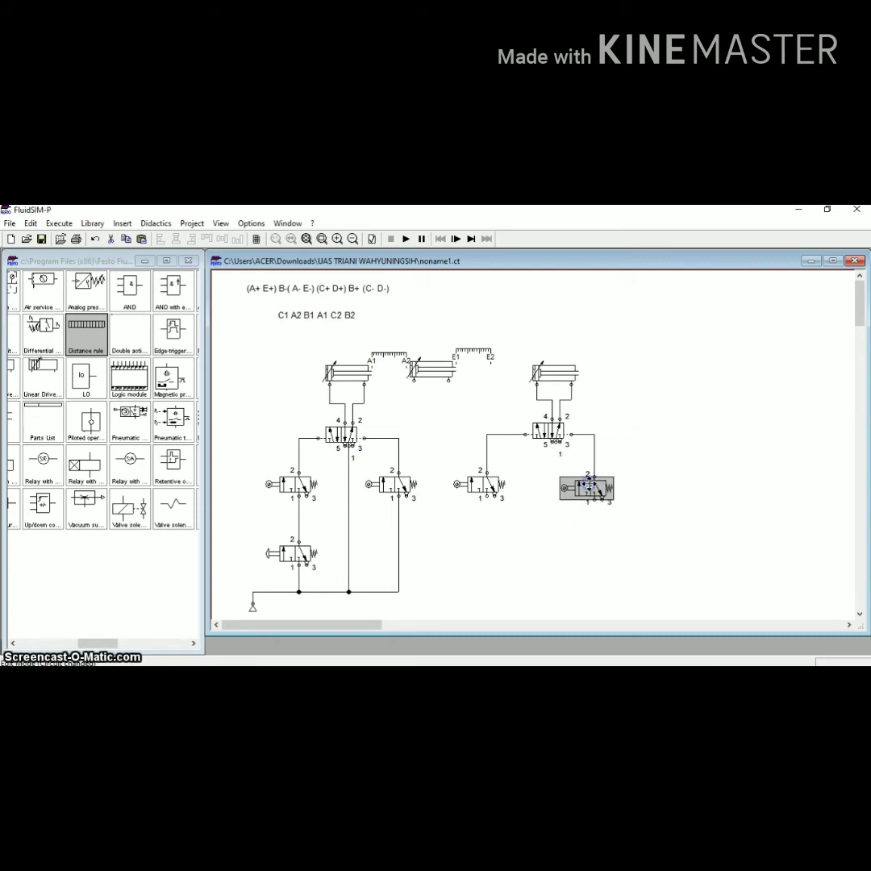
{"action": "left_click", "coordinate": [560, 549]}
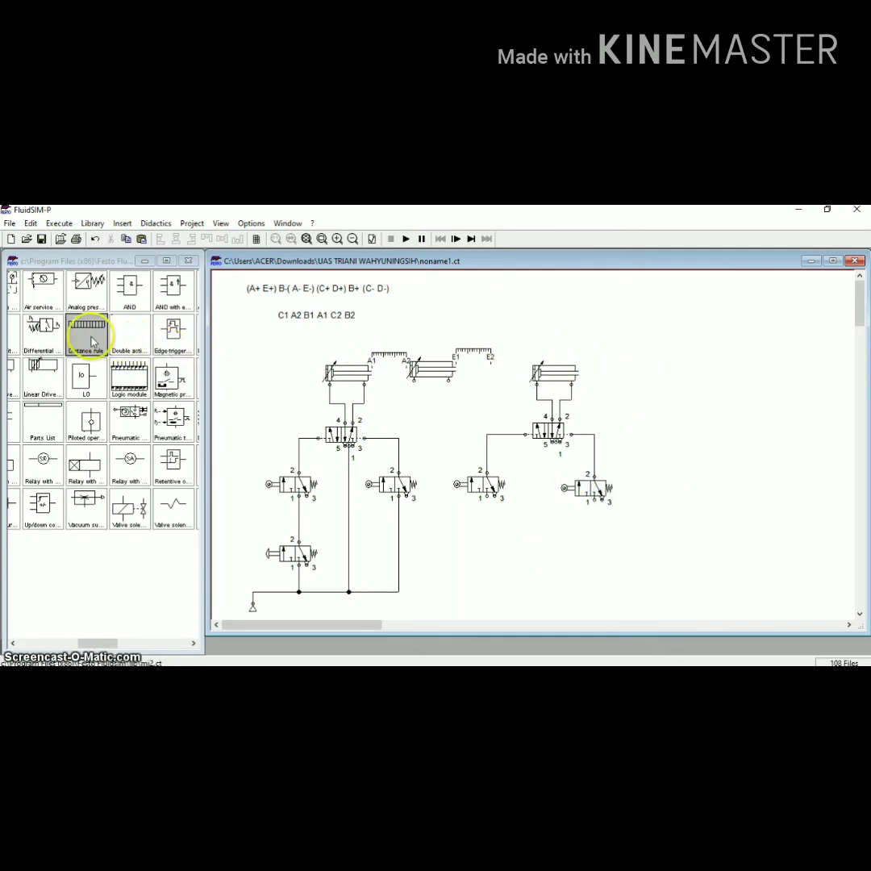
Place a distance rule at the third cylinder's rod end and label it B1 at 0 mm and B2 at 100 mm
{"action": "left_click_drag", "start_coordinate": [91, 341], "coordinate": [601, 359]}
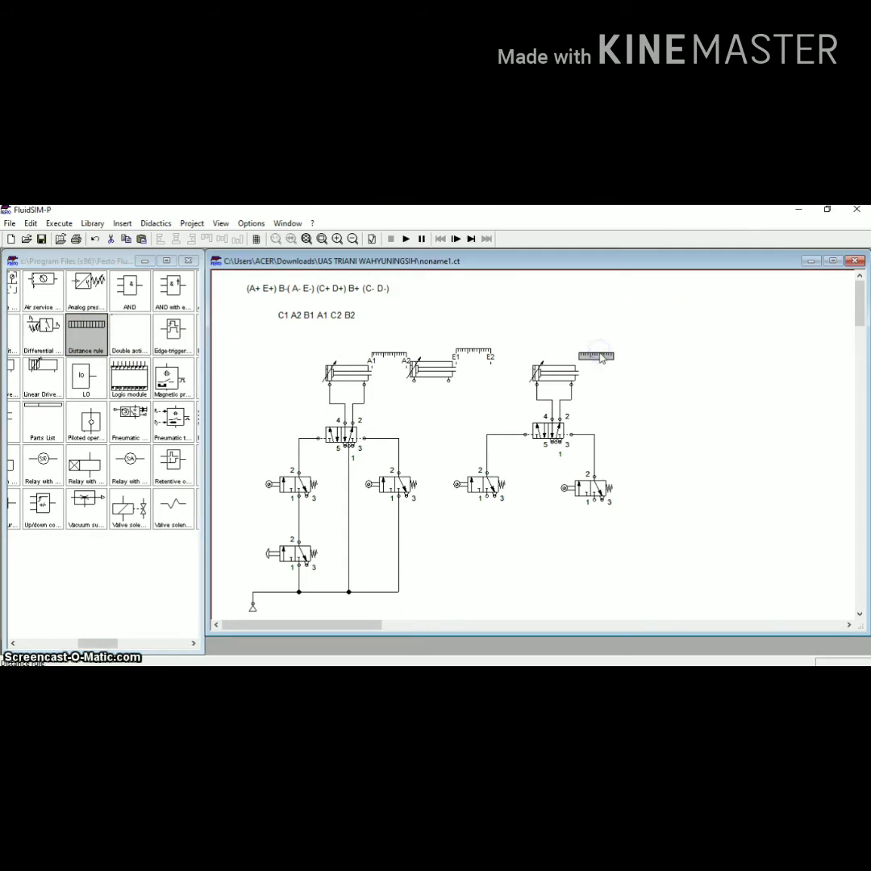
{"action": "double_click", "coordinate": [598, 356]}
{"action": "left_click", "coordinate": [393, 393]}
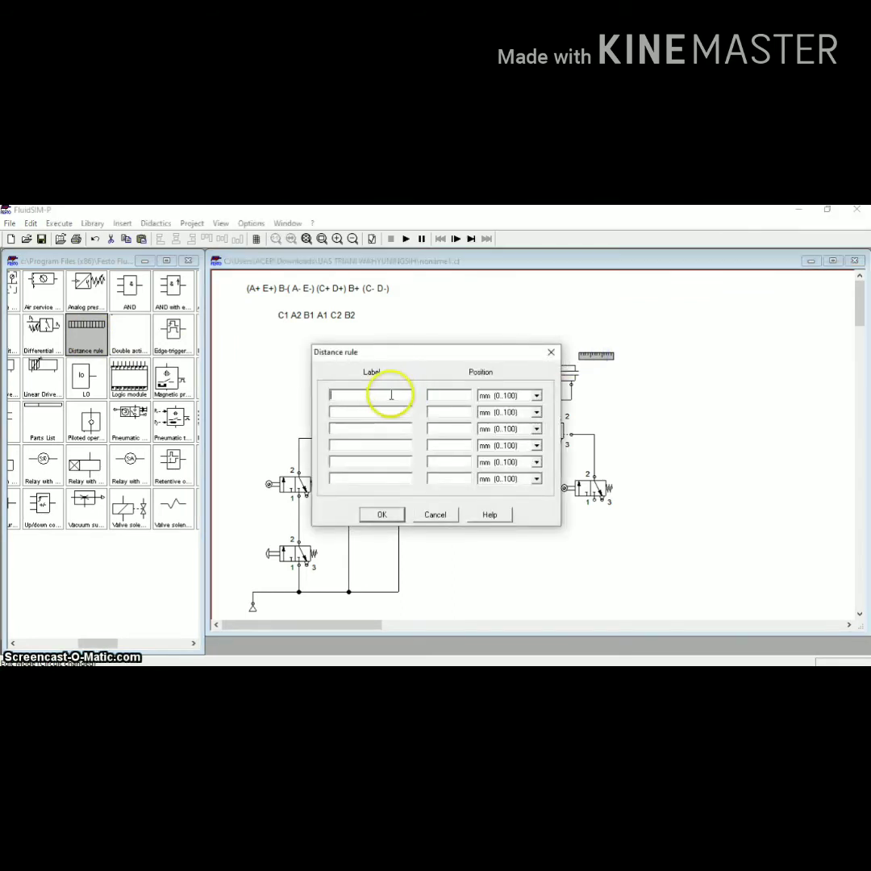
{"action": "left_click", "coordinate": [464, 395]}
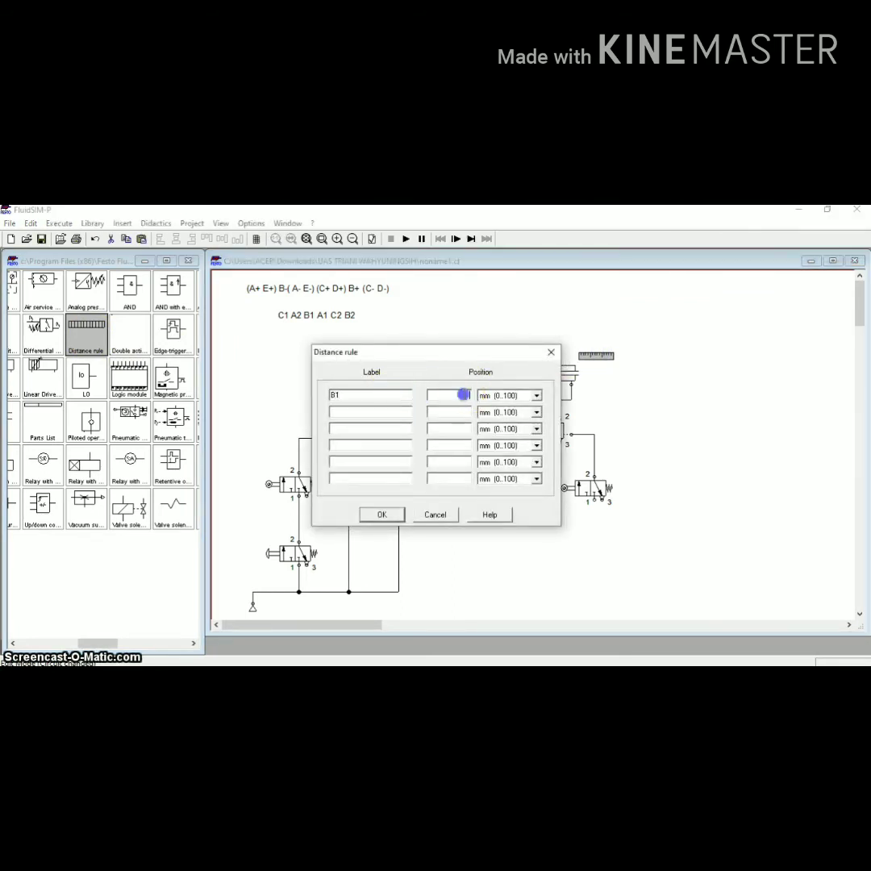
{"action": "left_click", "coordinate": [394, 408]}
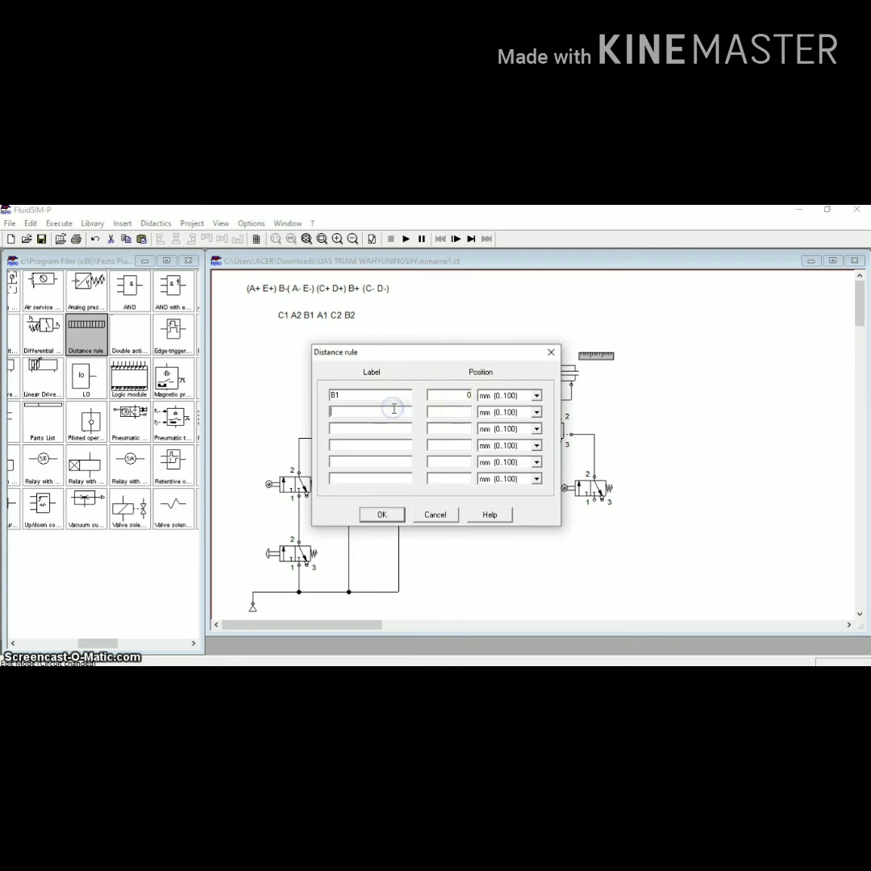
{"action": "left_click", "coordinate": [458, 411]}
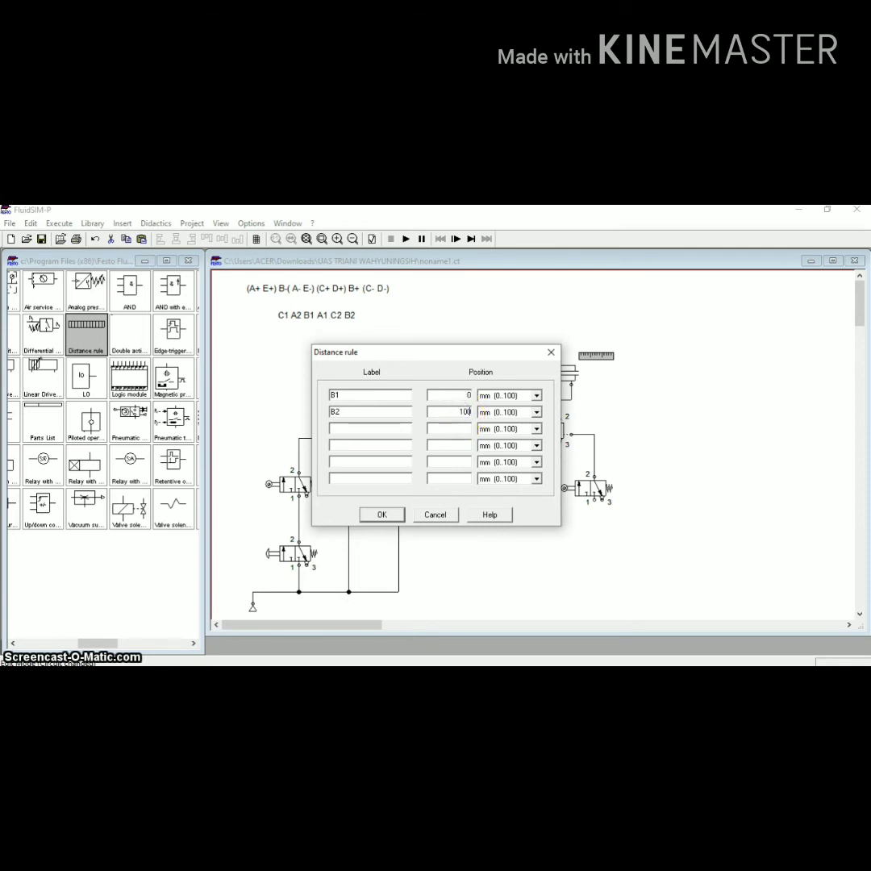
{"action": "type", "text": "100"}
{"action": "left_click", "coordinate": [381, 515]}
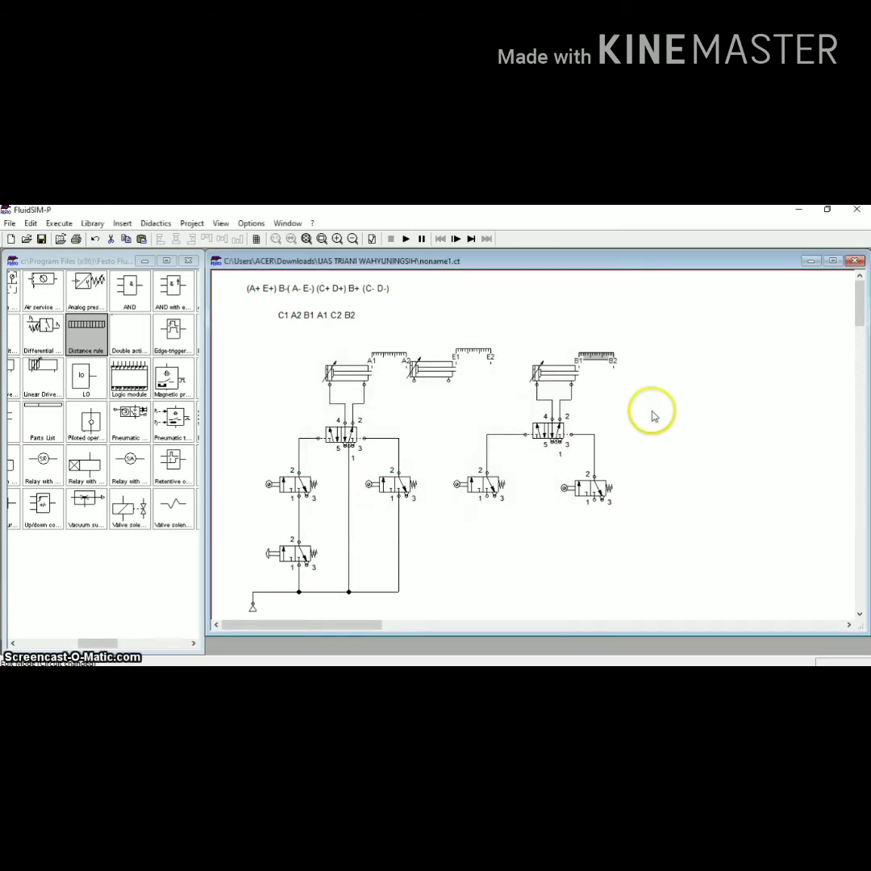
Connect port 1 of the third and fourth roller valves and of the second 5/n way valve to the shared air supply line
{"action": "left_click_drag", "start_coordinate": [486, 497], "coordinate": [399, 591]}
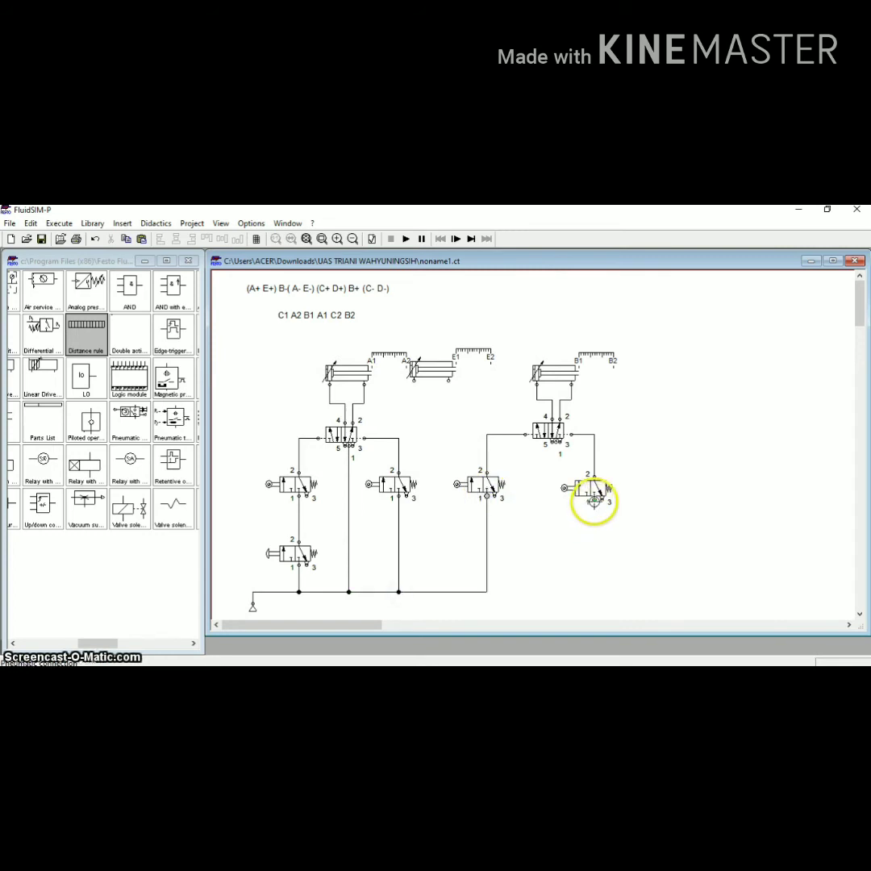
{"action": "mouse_move", "coordinate": [594, 501]}
{"action": "left_mouse_down"}
{"action": "mouse_move", "coordinate": [532, 597]}
{"action": "mouse_move", "coordinate": [487, 591]}
{"action": "left_mouse_up"}
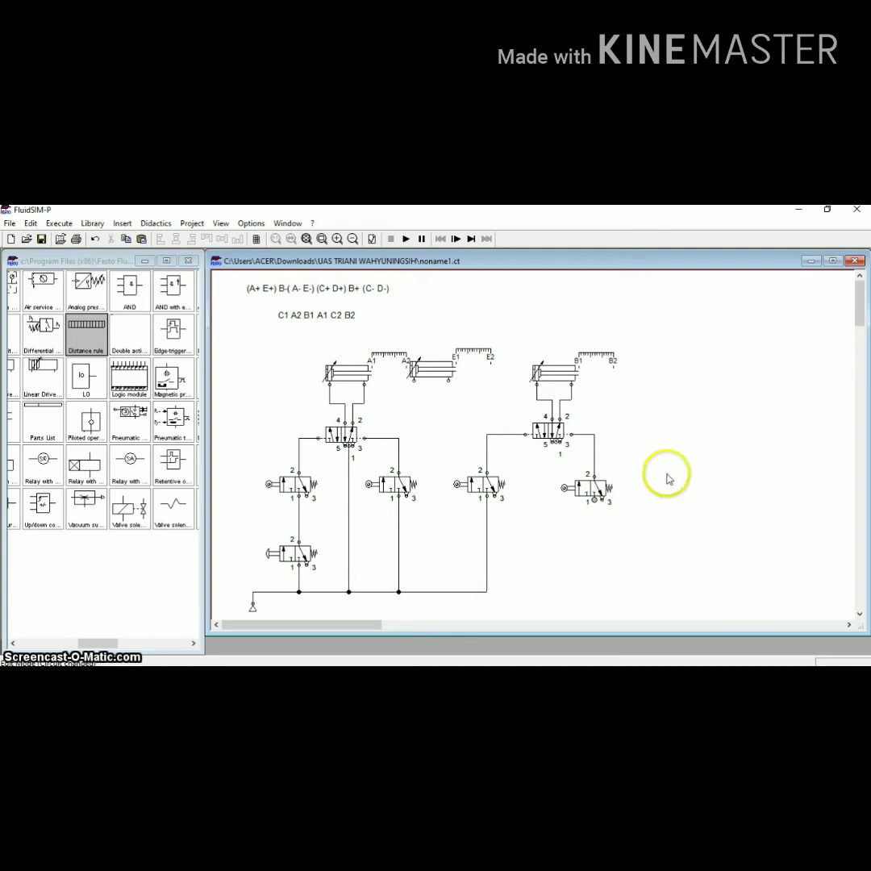
{"action": "left_click_drag", "start_coordinate": [595, 500], "coordinate": [543, 583]}
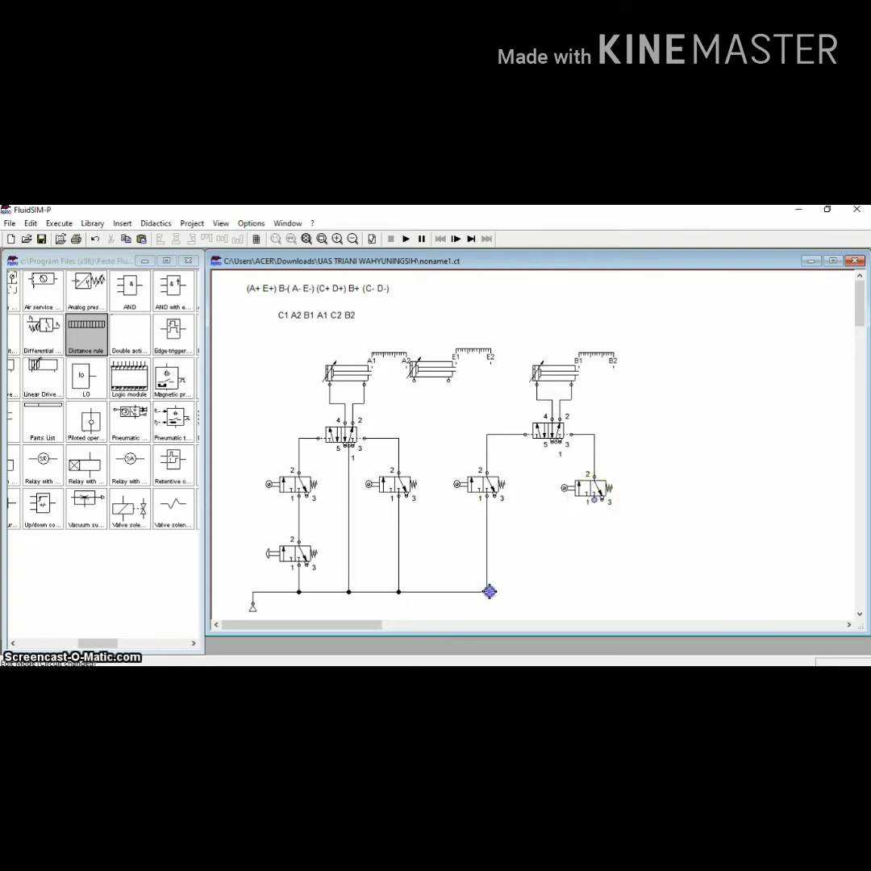
{"action": "left_click_drag", "start_coordinate": [489, 591], "coordinate": [487, 591]}
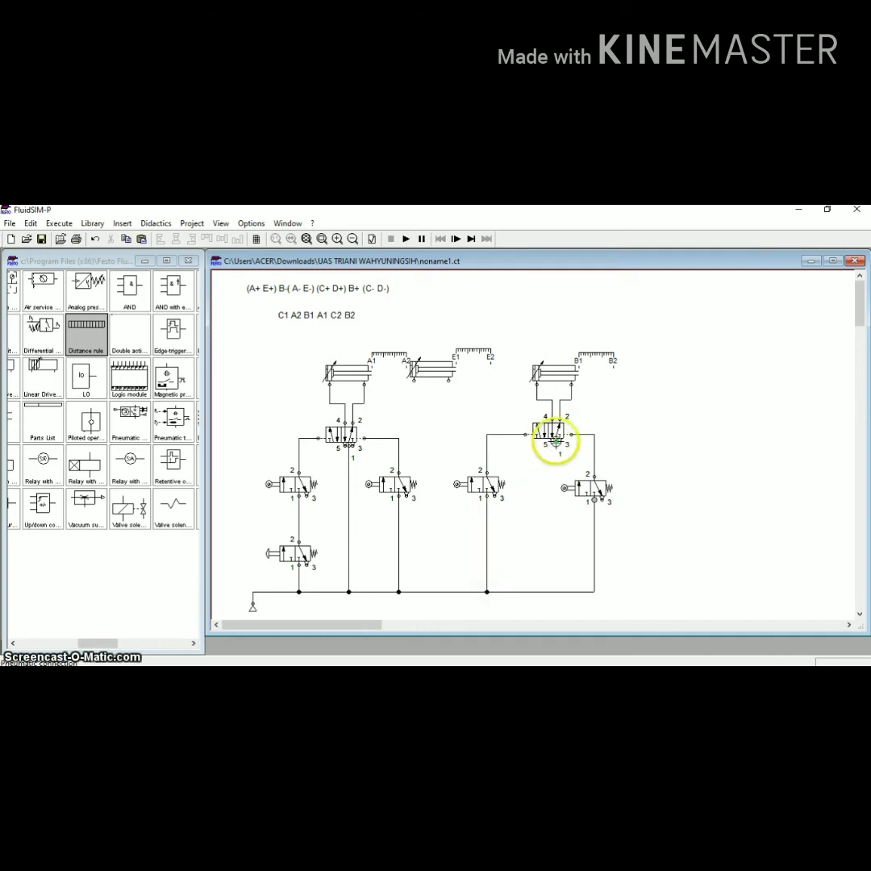
{"action": "left_click_drag", "start_coordinate": [549, 590], "coordinate": [550, 591]}
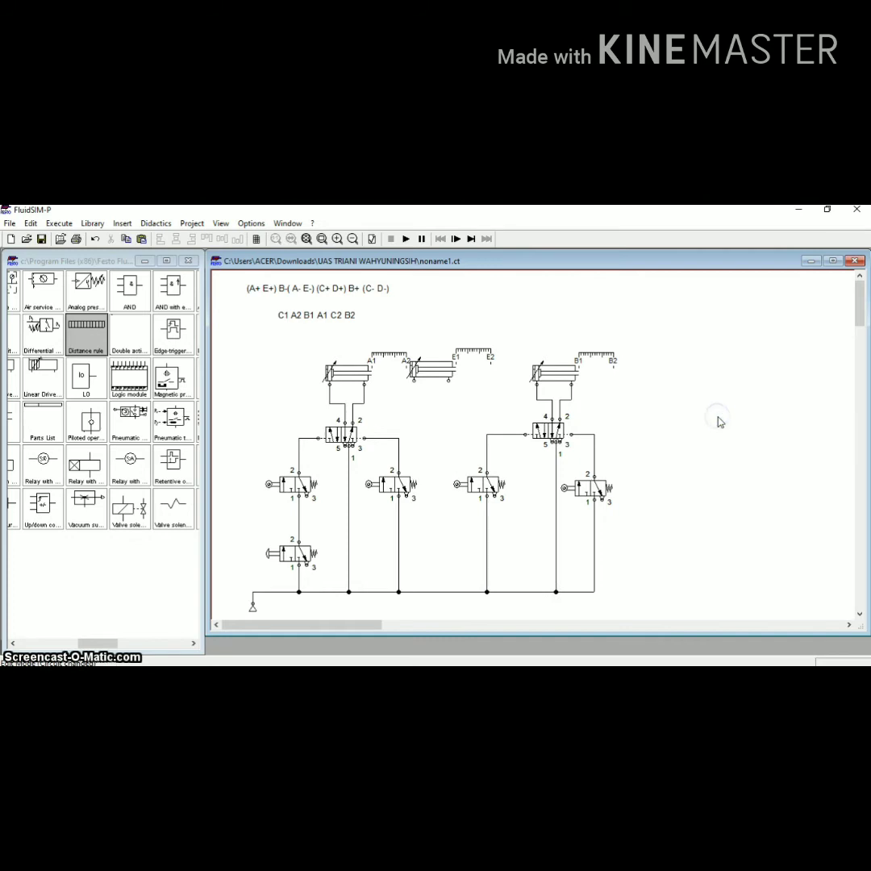
Duplicate the third cylinder and place the copy right of the B1–B2 distance rule, roughly level with the other cylinders
{"action": "left_click", "coordinate": [568, 379]}
{"action": "mouse_move", "coordinate": [569, 384]}
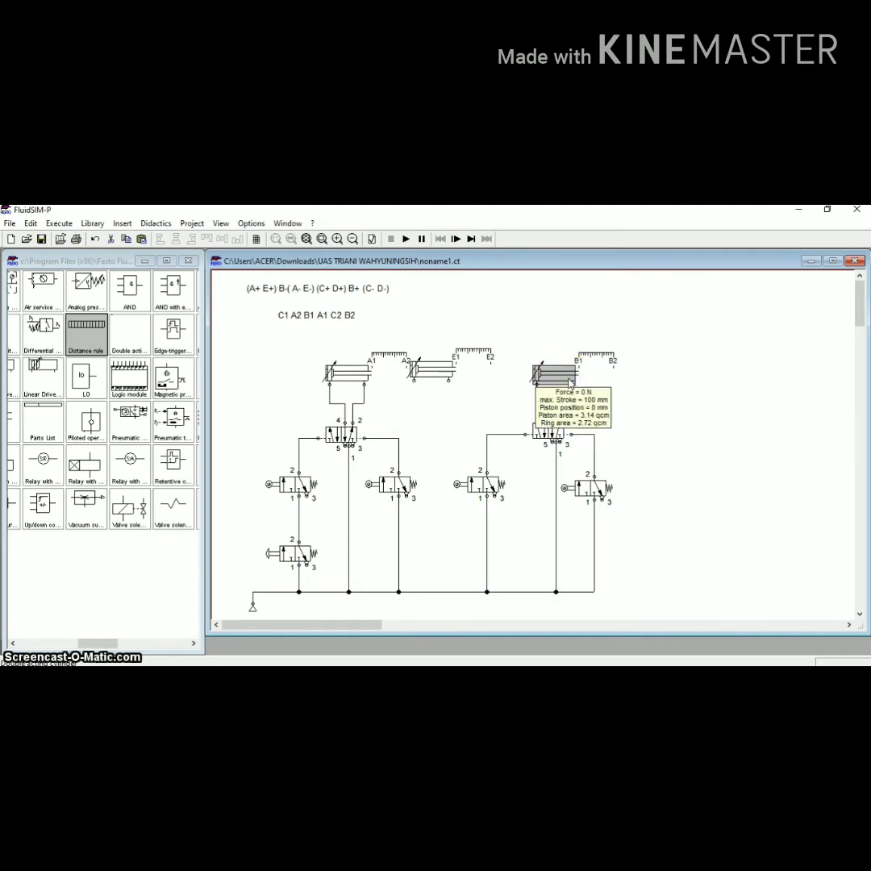
{"action": "key", "text": "ctrl+v"}
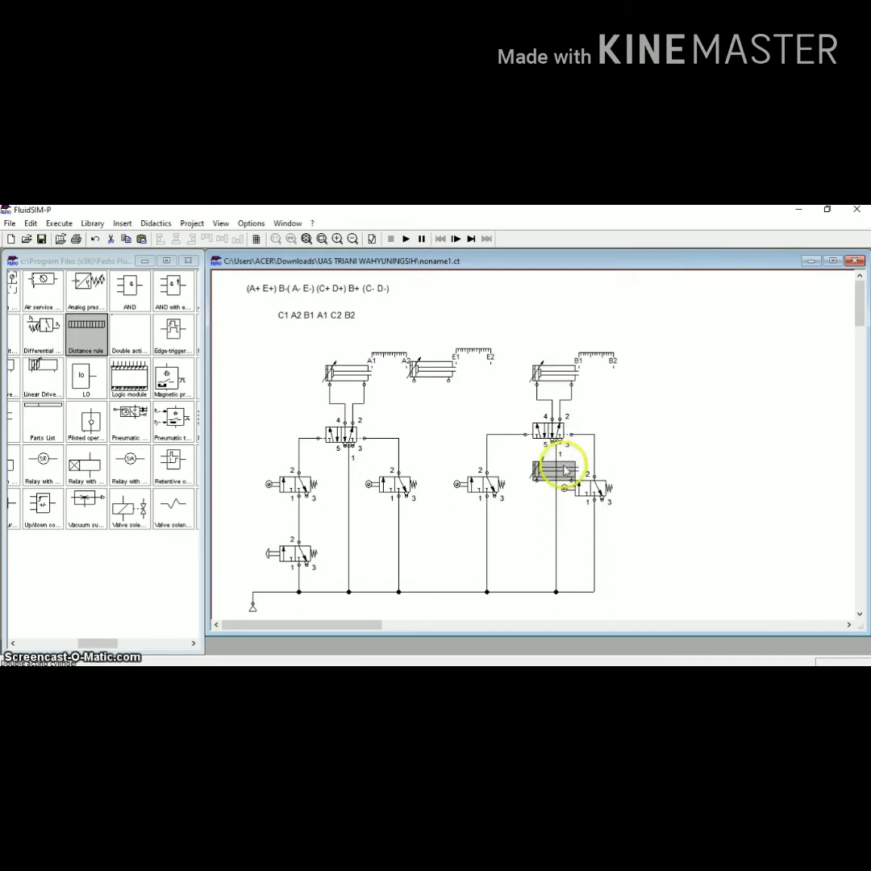
{"action": "left_click_drag", "start_coordinate": [548, 472], "coordinate": [696, 363]}
{"action": "left_click", "coordinate": [663, 424]}
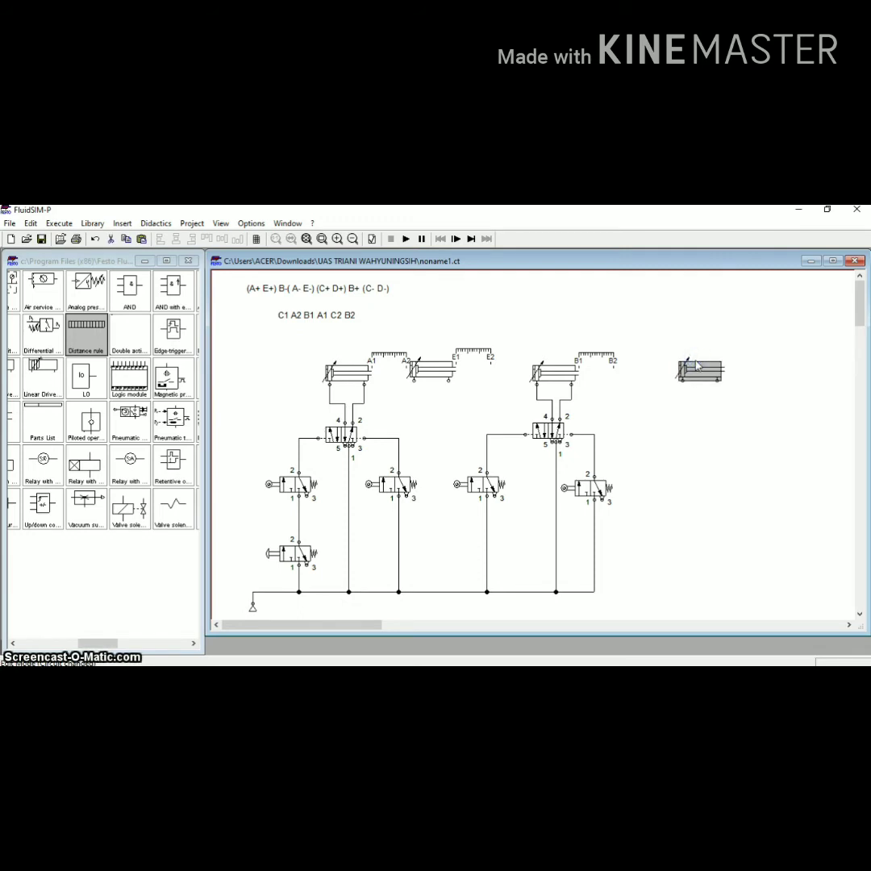
{"action": "left_click", "coordinate": [696, 408]}
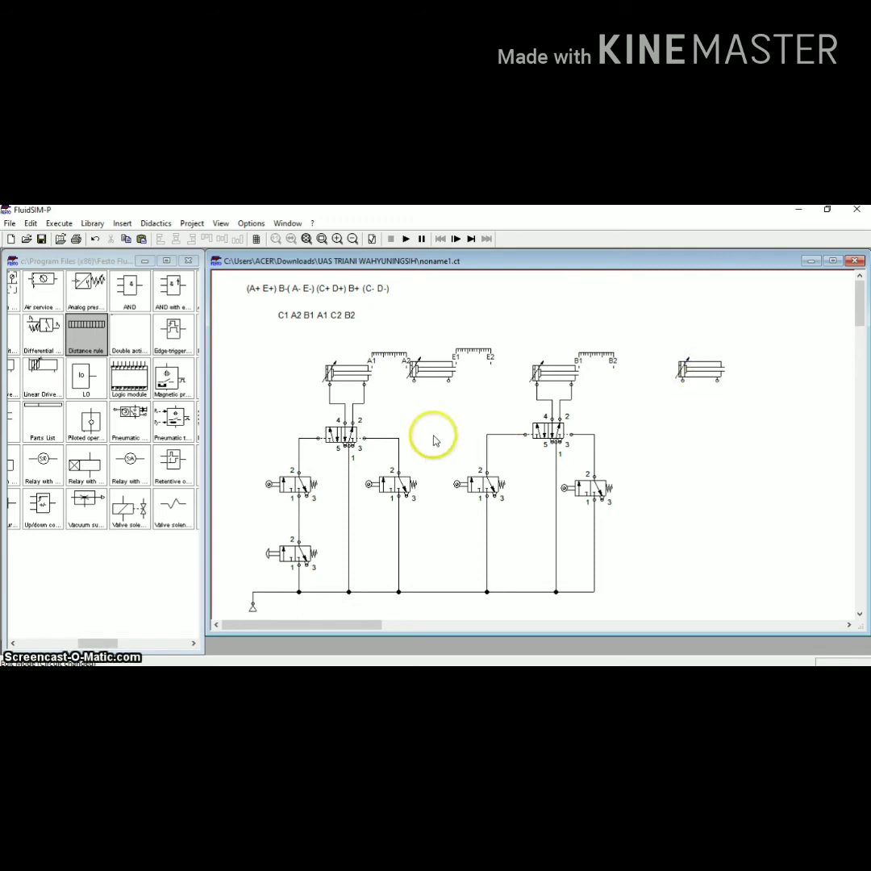
Place a copy of the first 5/n way valve below the fourth cylinder and a new distance rule at that cylinder's rod end
{"action": "left_click", "coordinate": [342, 440]}
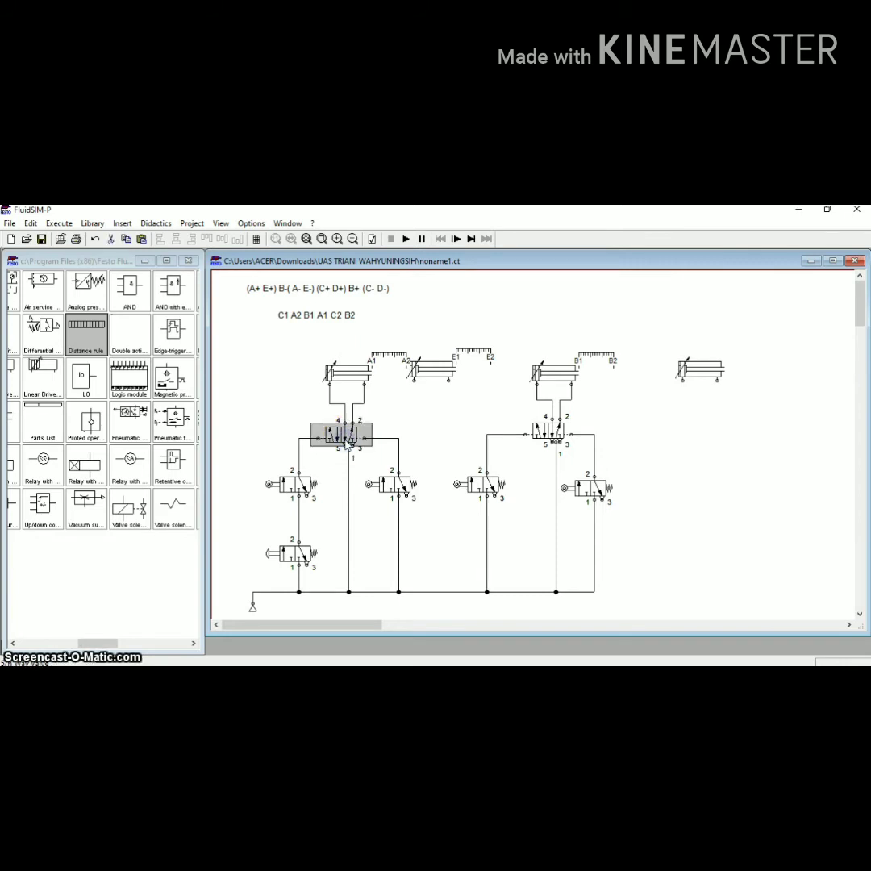
{"action": "key", "text": "ctrl+c"}
{"action": "key", "text": "ctrl+v"}
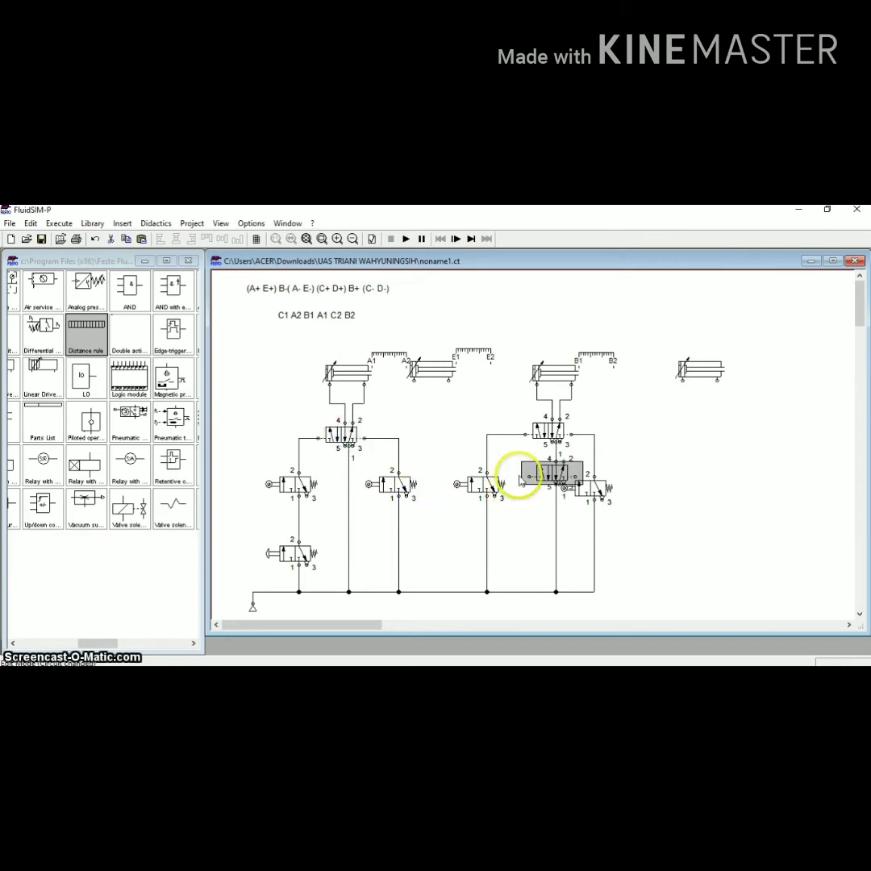
{"action": "left_click_drag", "start_coordinate": [526, 475], "coordinate": [666, 414]}
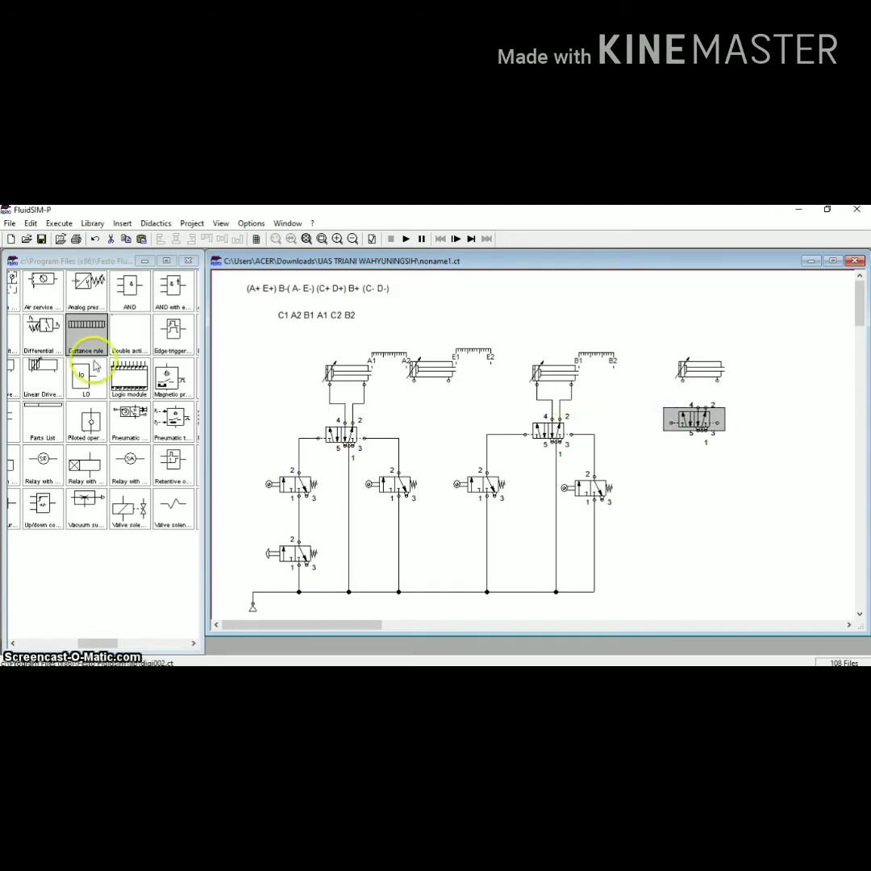
{"action": "mouse_move", "coordinate": [84, 329]}
{"action": "left_mouse_down"}
{"action": "mouse_move", "coordinate": [561, 357]}
{"action": "mouse_move", "coordinate": [735, 342]}
{"action": "mouse_move", "coordinate": [743, 351]}
{"action": "left_mouse_up"}
Make two copies of the rightmost roller valve and place them below the third 5/n way valve, one on each side
{"action": "left_click", "coordinate": [584, 494]}
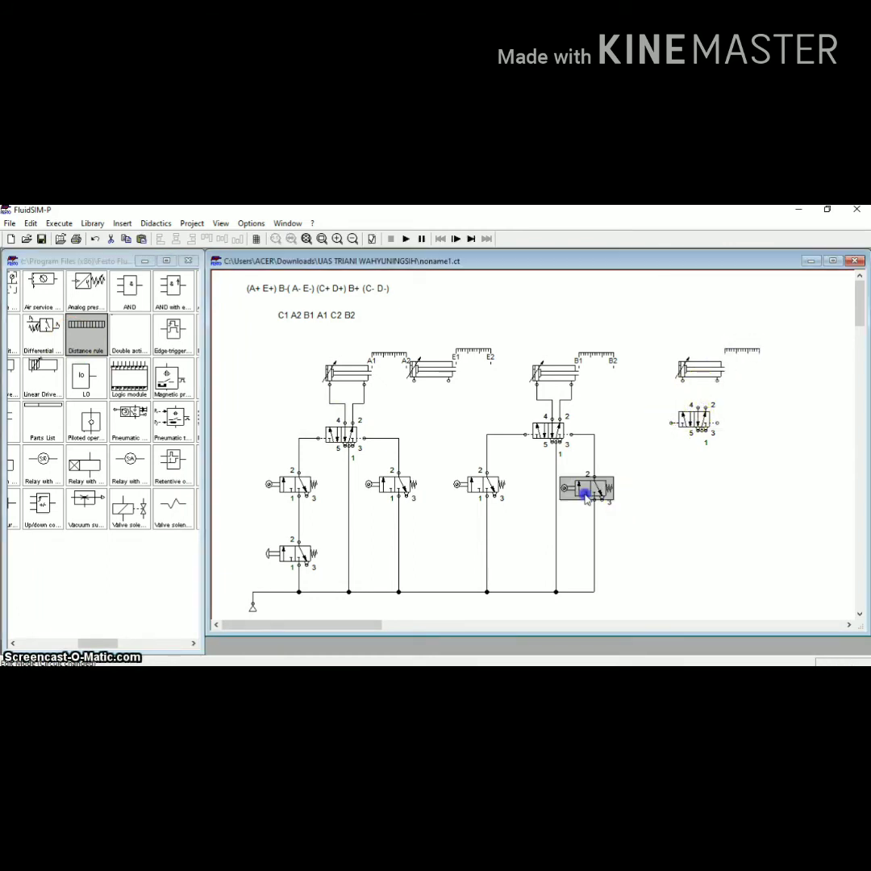
{"action": "key", "text": "ctrl+c"}
{"action": "key", "text": "ctrl+v"}
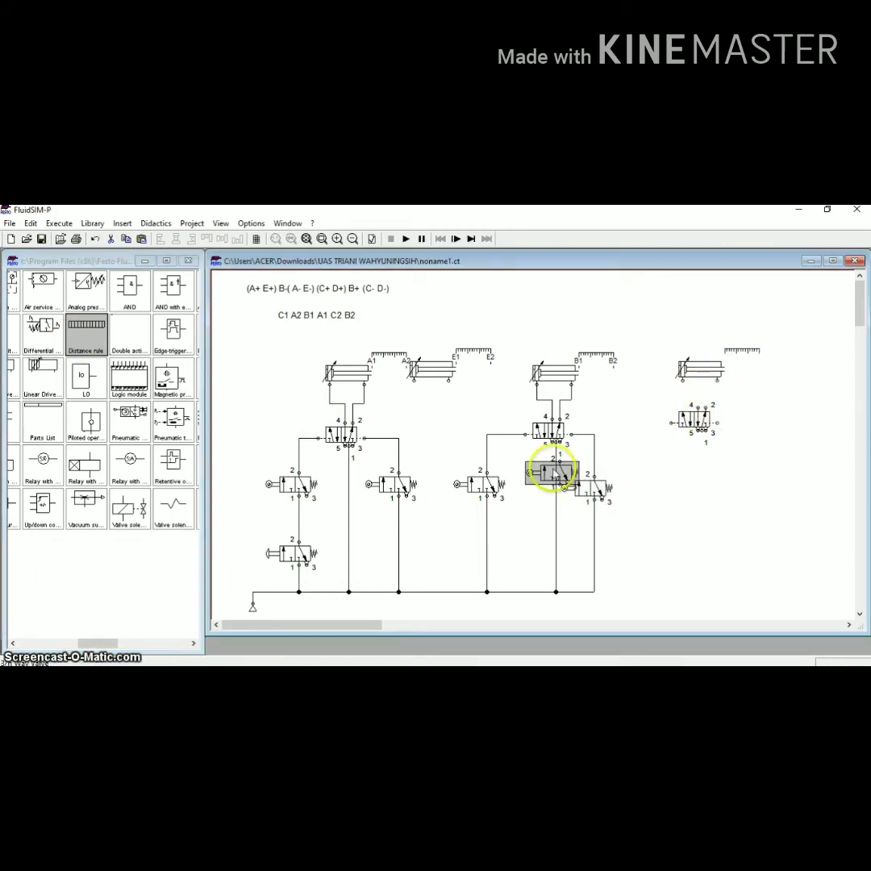
{"action": "left_click_drag", "start_coordinate": [541, 468], "coordinate": [640, 484]}
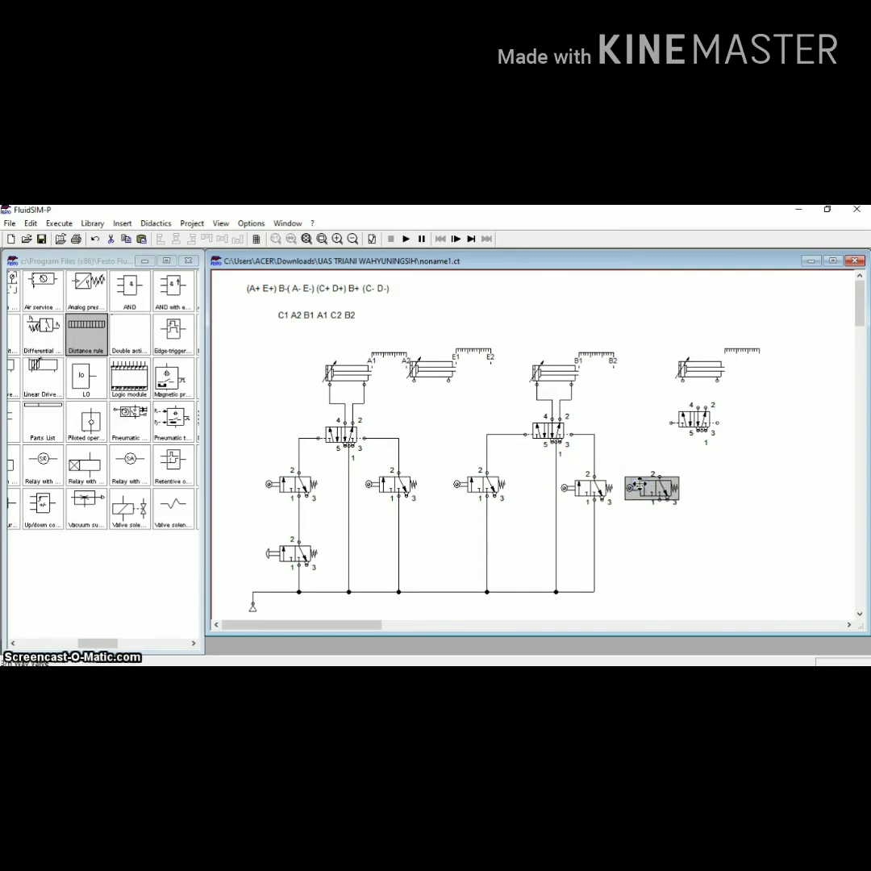
{"action": "key", "text": "ctrl+v"}
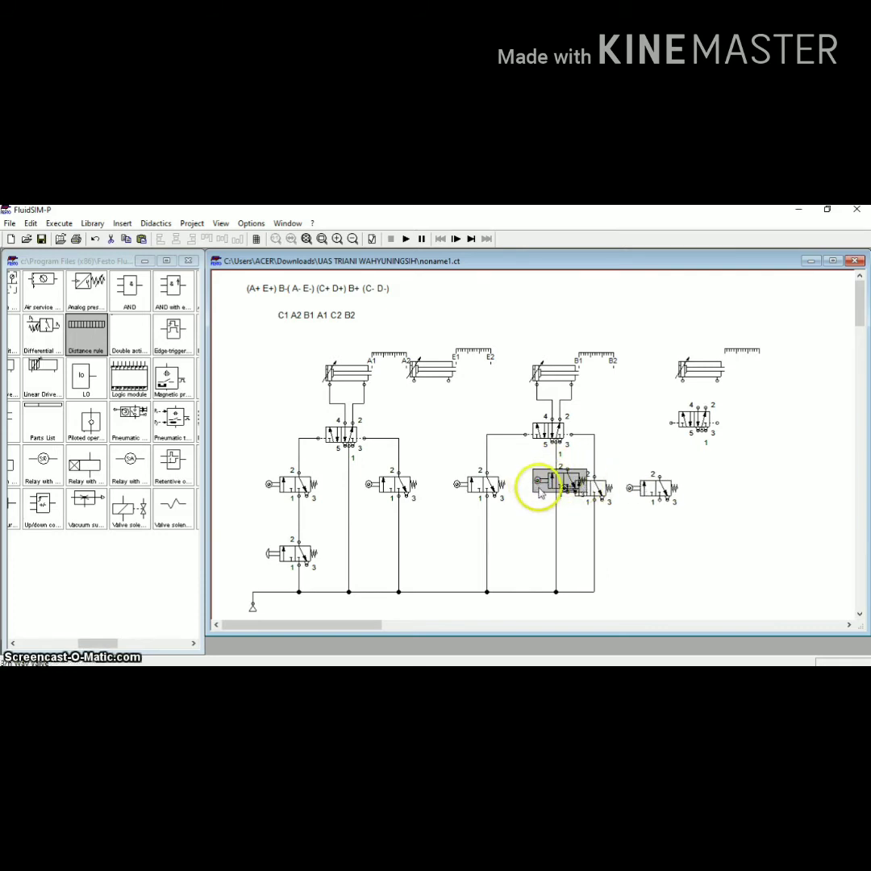
{"action": "left_click_drag", "start_coordinate": [540, 494], "coordinate": [718, 491]}
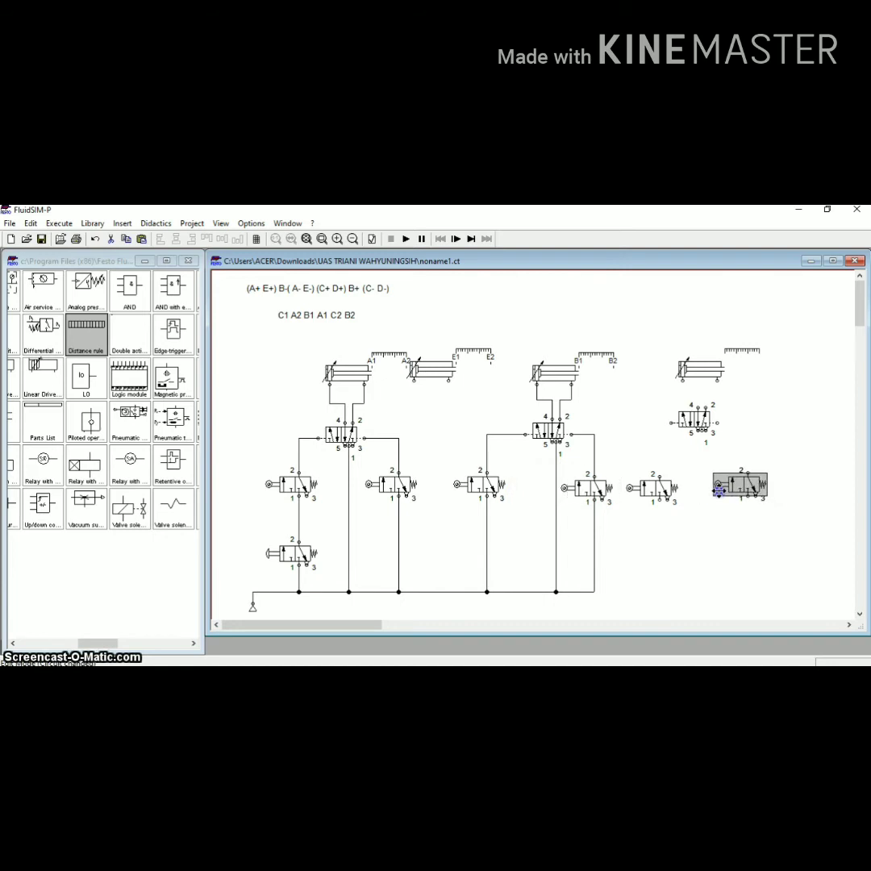
Connect the third 5/n way valve's pilot ports to port 2 of the roller valves below it and its ports 4 and 2 to the fourth cylinder
{"action": "left_click", "coordinate": [717, 425]}
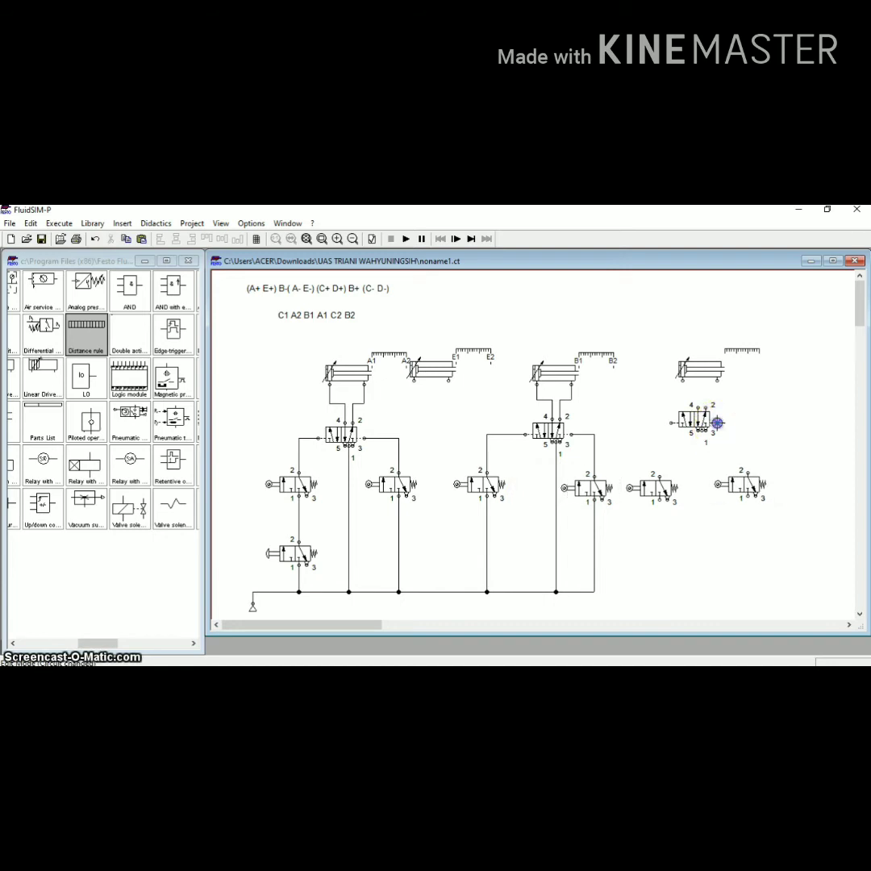
{"action": "left_click", "coordinate": [750, 476]}
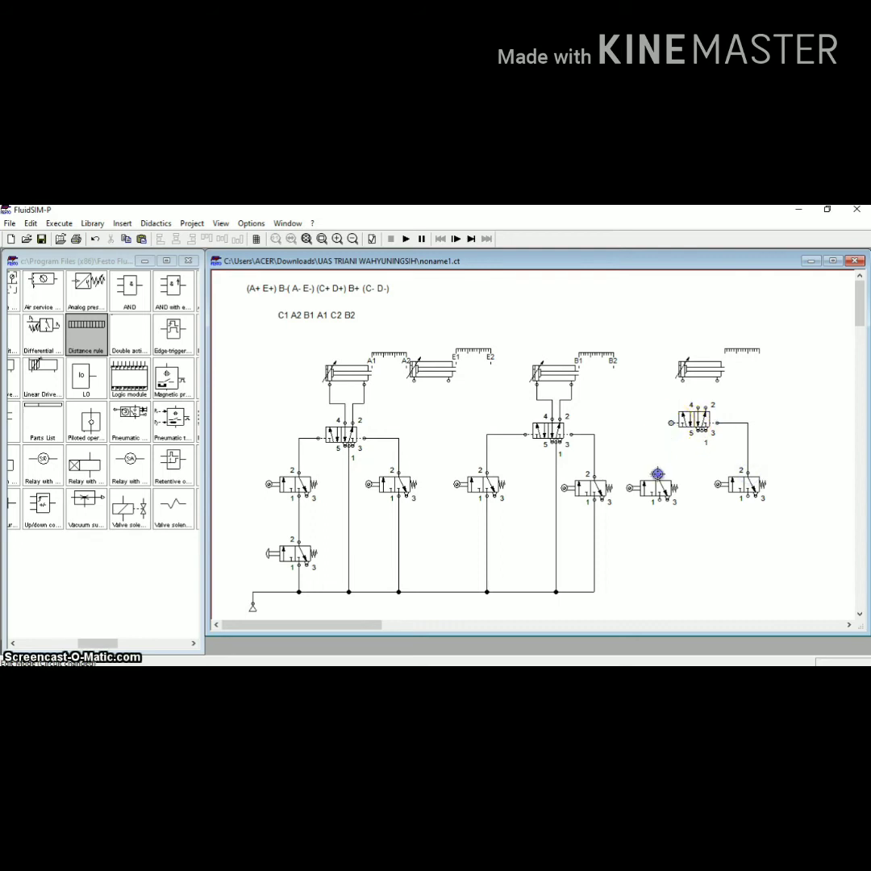
{"action": "left_click", "coordinate": [698, 419]}
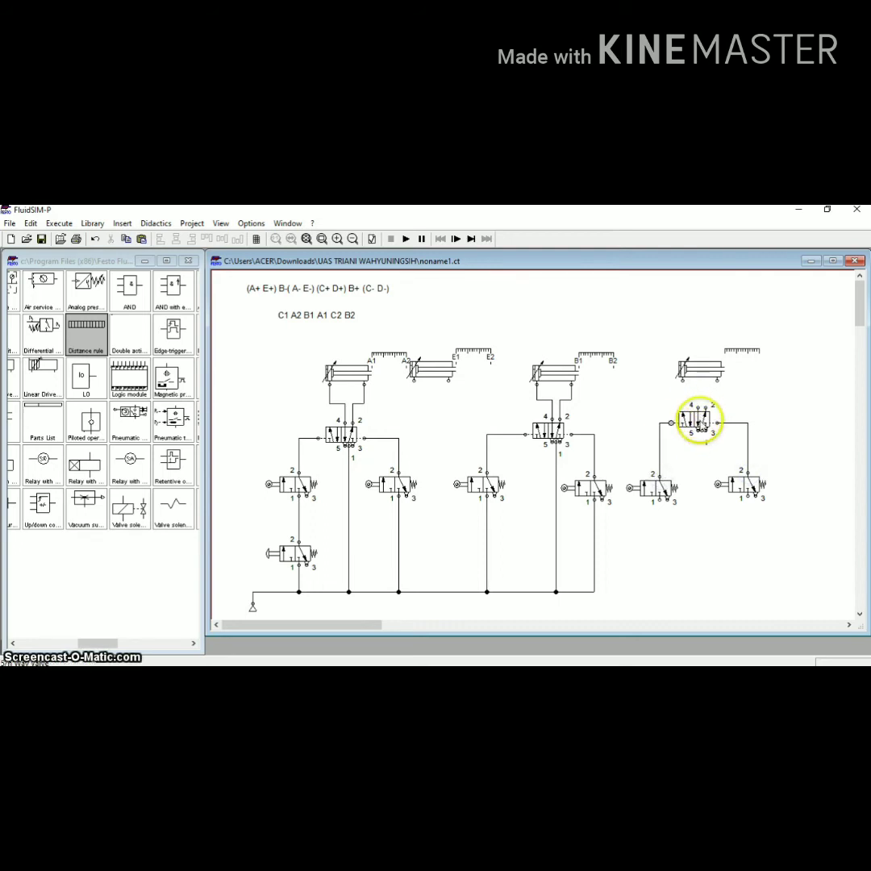
{"action": "left_click_drag", "start_coordinate": [700, 420], "coordinate": [700, 429]}
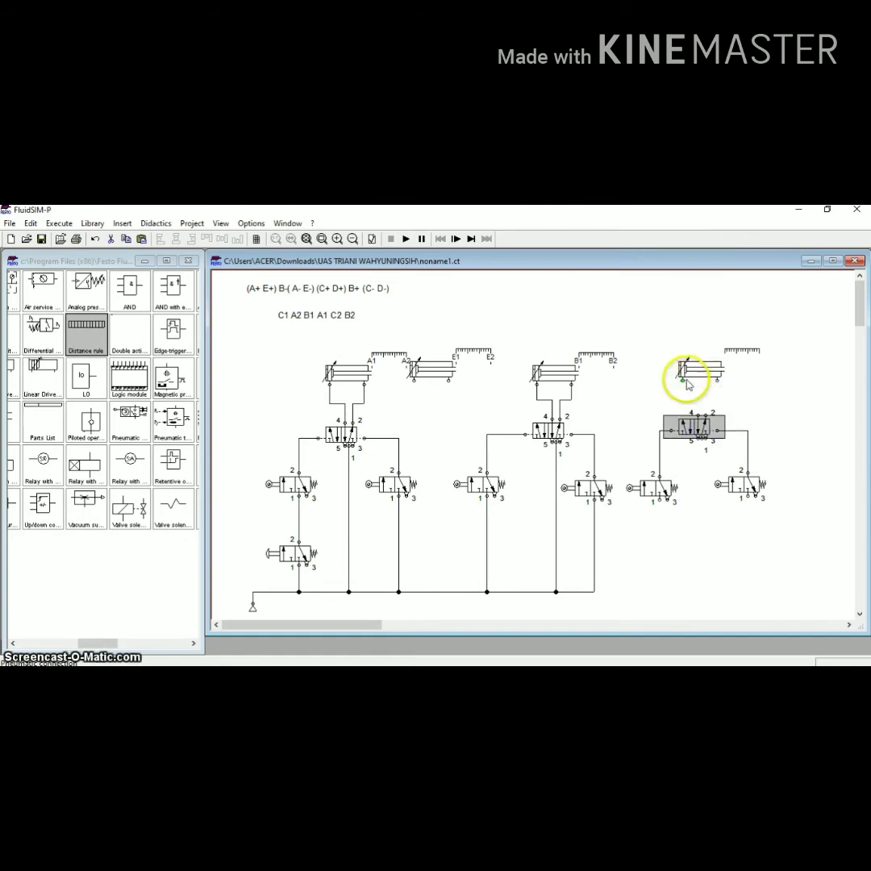
{"action": "left_click_drag", "start_coordinate": [684, 379], "coordinate": [697, 416]}
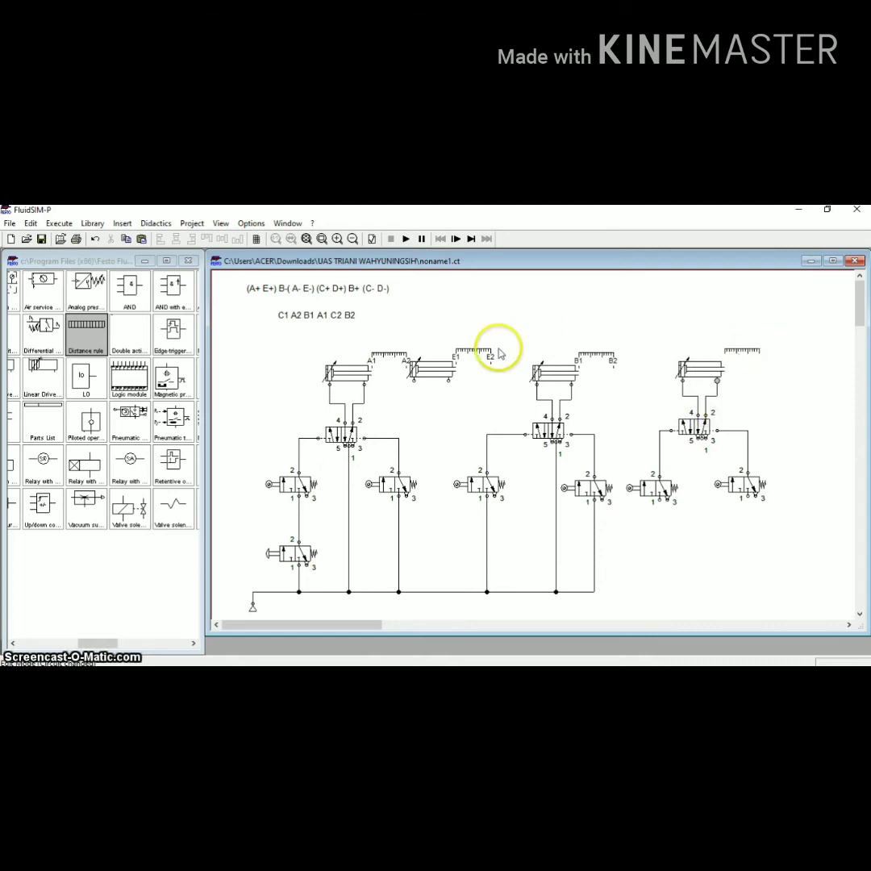
Connect the second cylinder's two ports in parallel to the first cylinder's lines from ports 4 and 2 of the first 5/n way valve
{"action": "left_click_drag", "start_coordinate": [411, 381], "coordinate": [411, 381]}
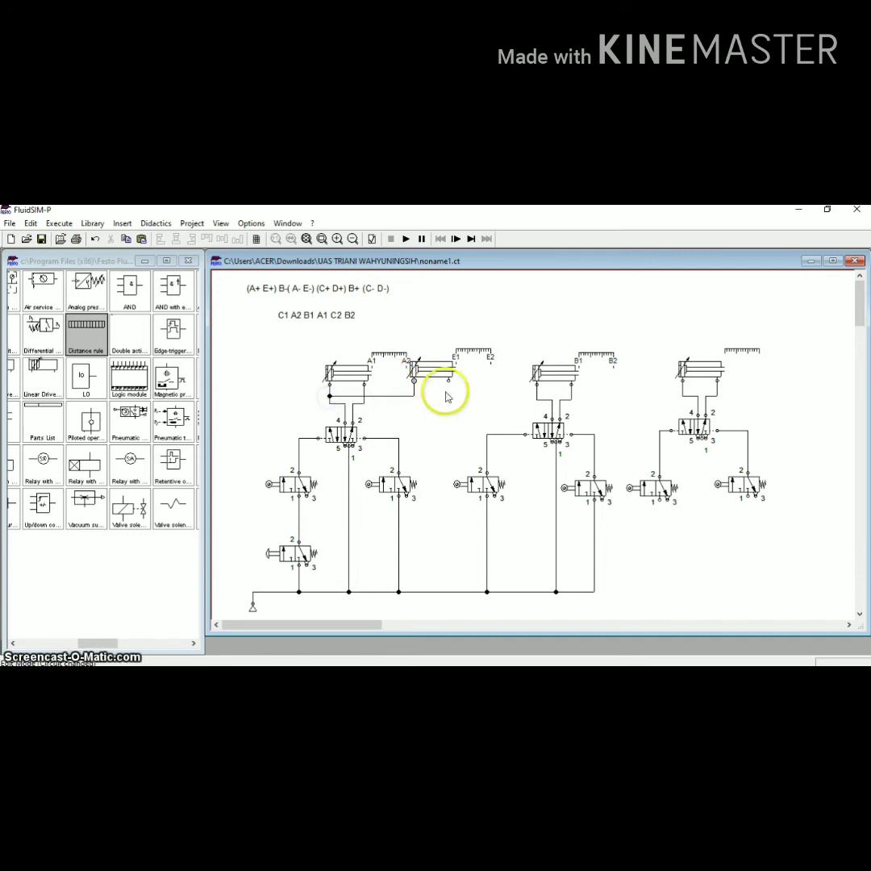
{"action": "left_click_drag", "start_coordinate": [448, 380], "coordinate": [447, 380]}
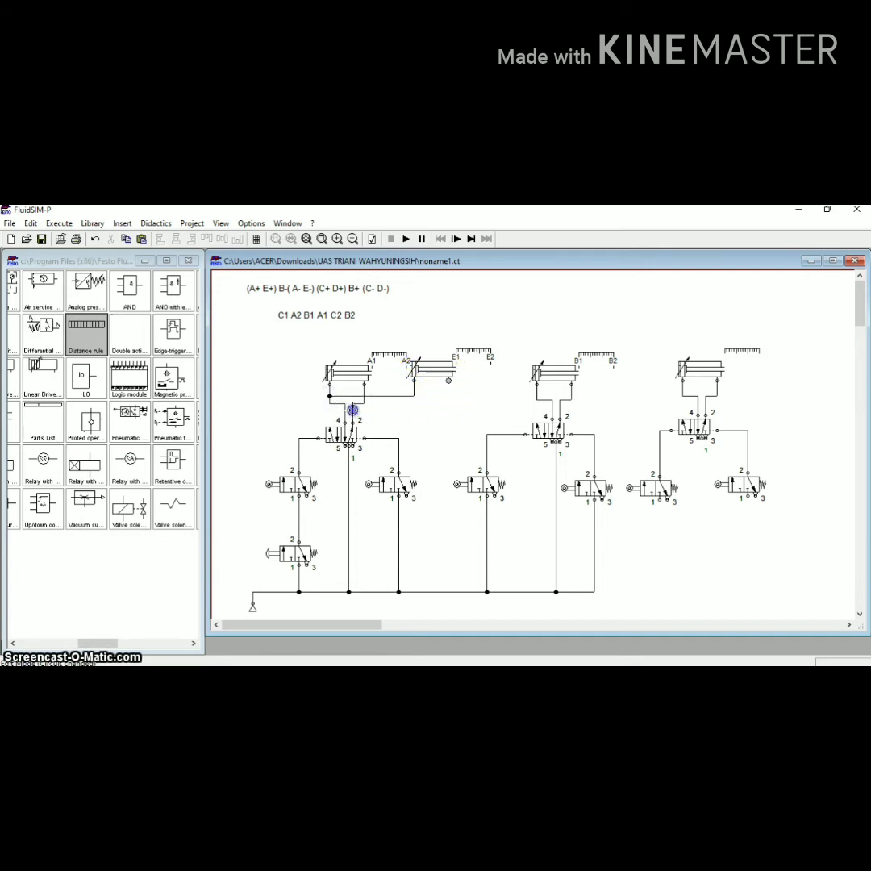
{"action": "left_click_drag", "start_coordinate": [353, 409], "coordinate": [353, 409]}
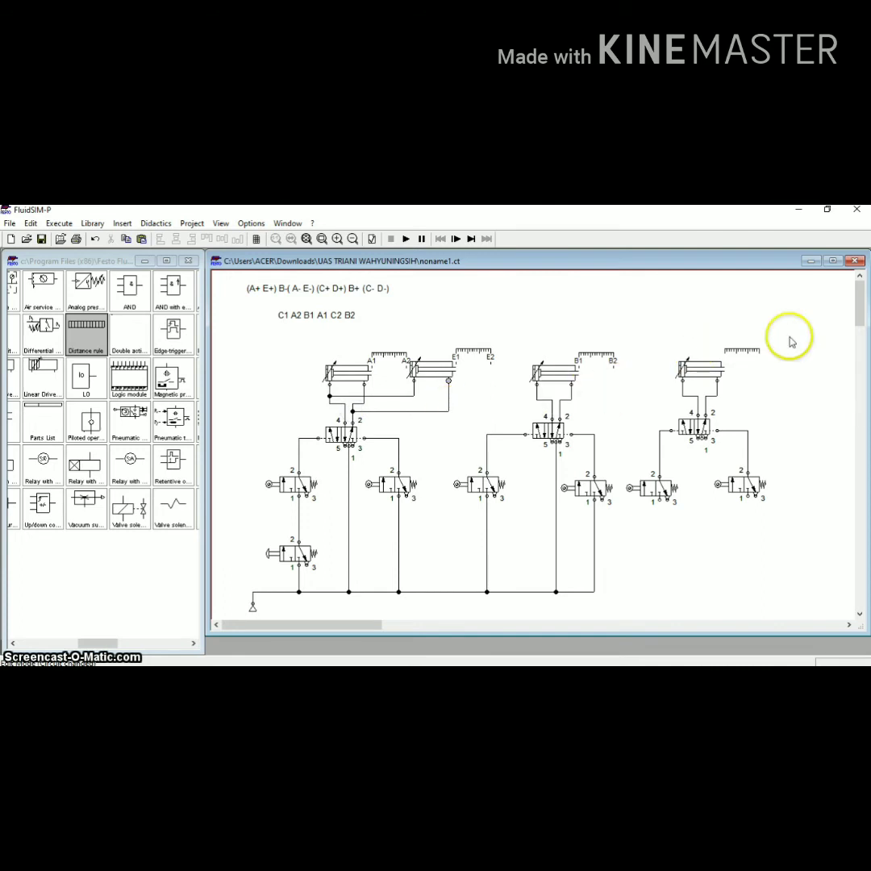
Label the fourth cylinder's distance rule with C1 at 0 mm and C2 at 100 mm
{"action": "double_click", "coordinate": [749, 357]}
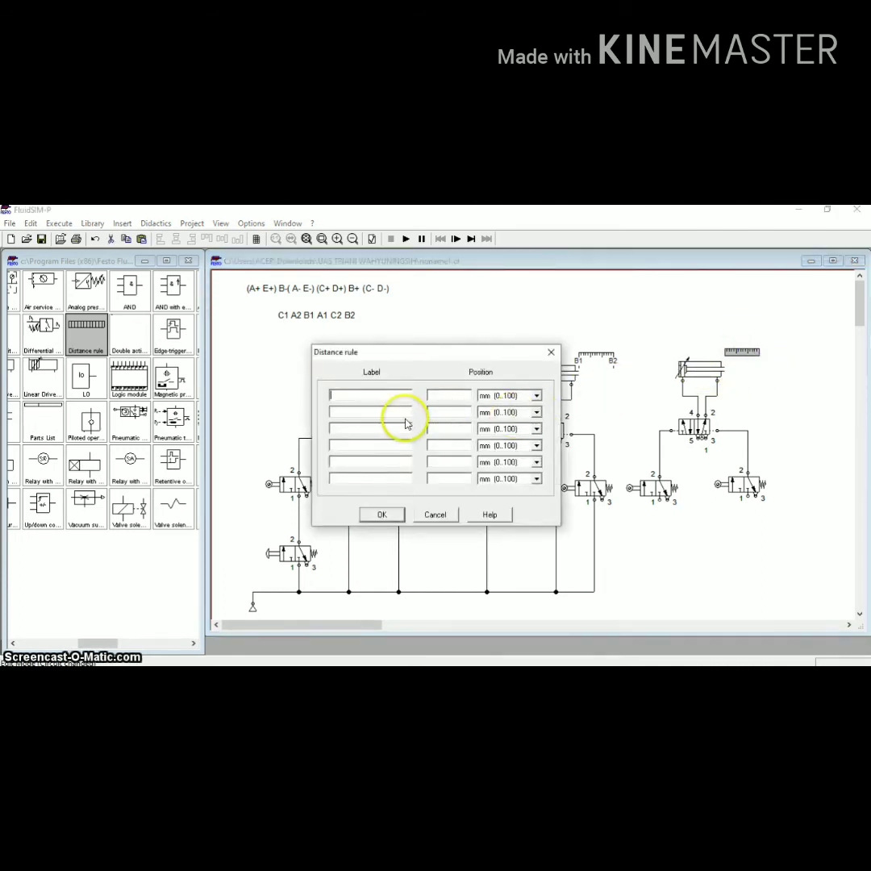
{"action": "type", "text": "C1"}
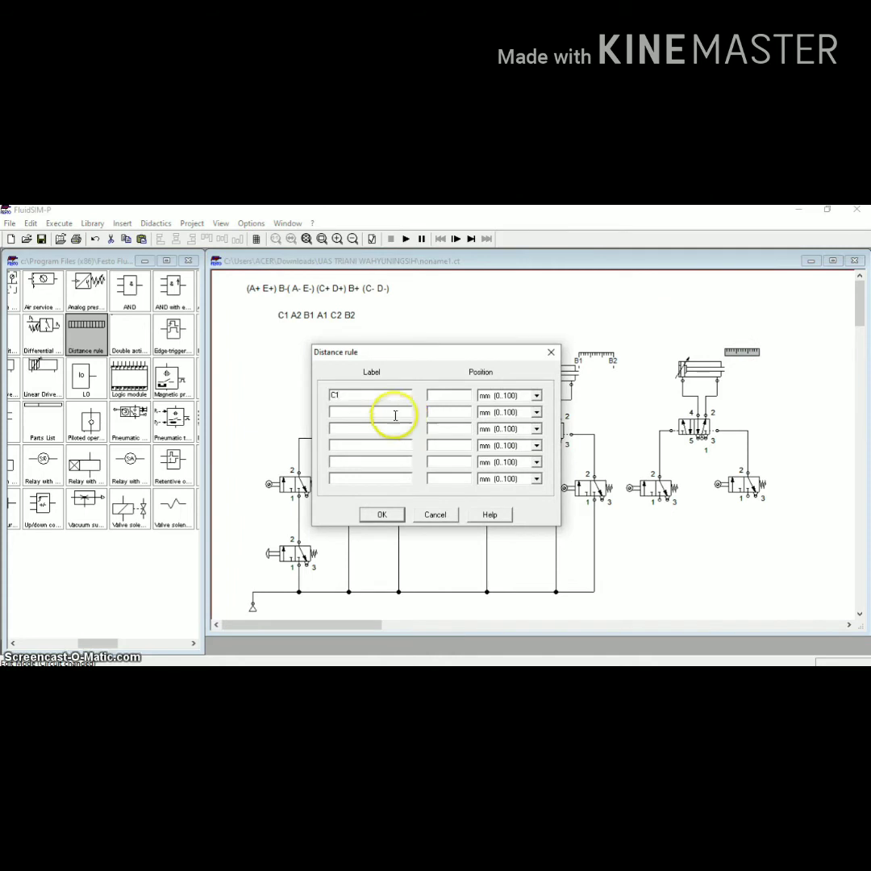
{"action": "left_click", "coordinate": [440, 393]}
{"action": "type", "text": "0"}
{"action": "left_click", "coordinate": [394, 413]}
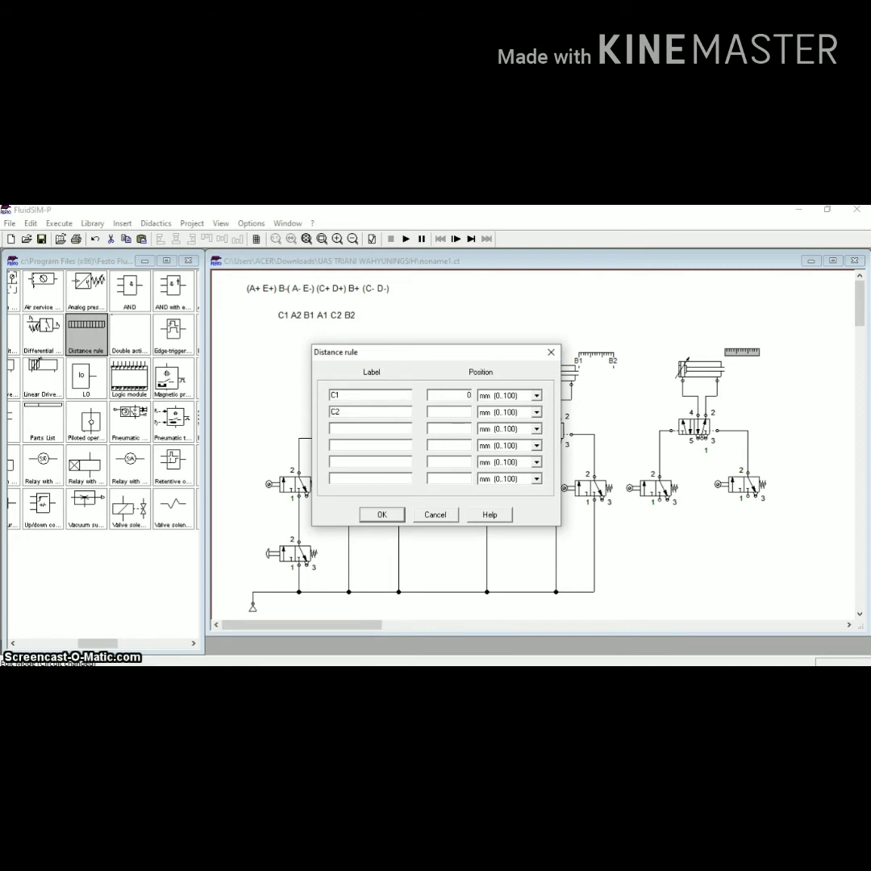
{"action": "type", "text": "C2"}
{"action": "left_click", "coordinate": [452, 413]}
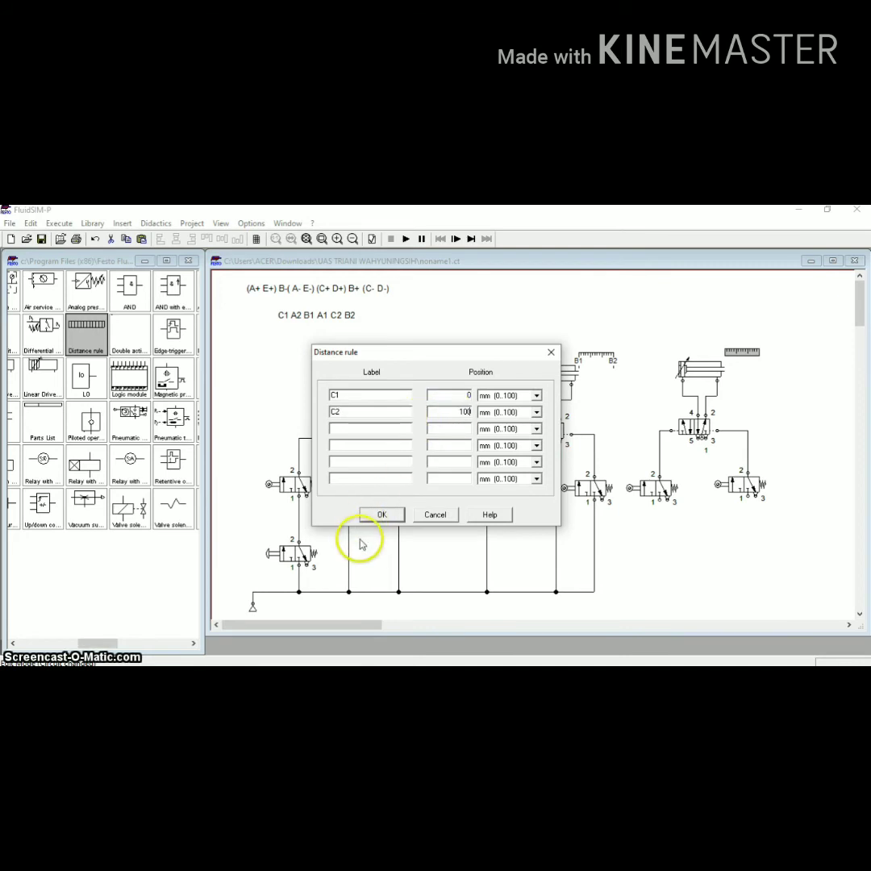
{"action": "left_click", "coordinate": [381, 514]}
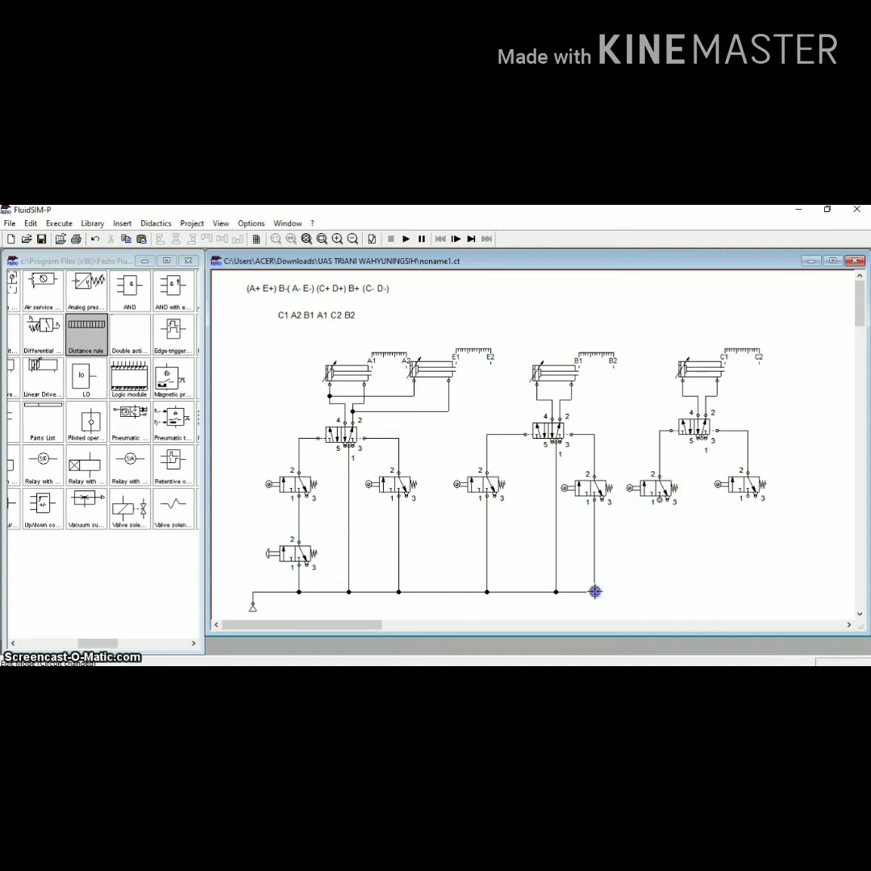
Connect port 1 of the fifth and sixth roller valves to the shared air supply line
{"action": "left_click_drag", "start_coordinate": [596, 592], "coordinate": [595, 592]}
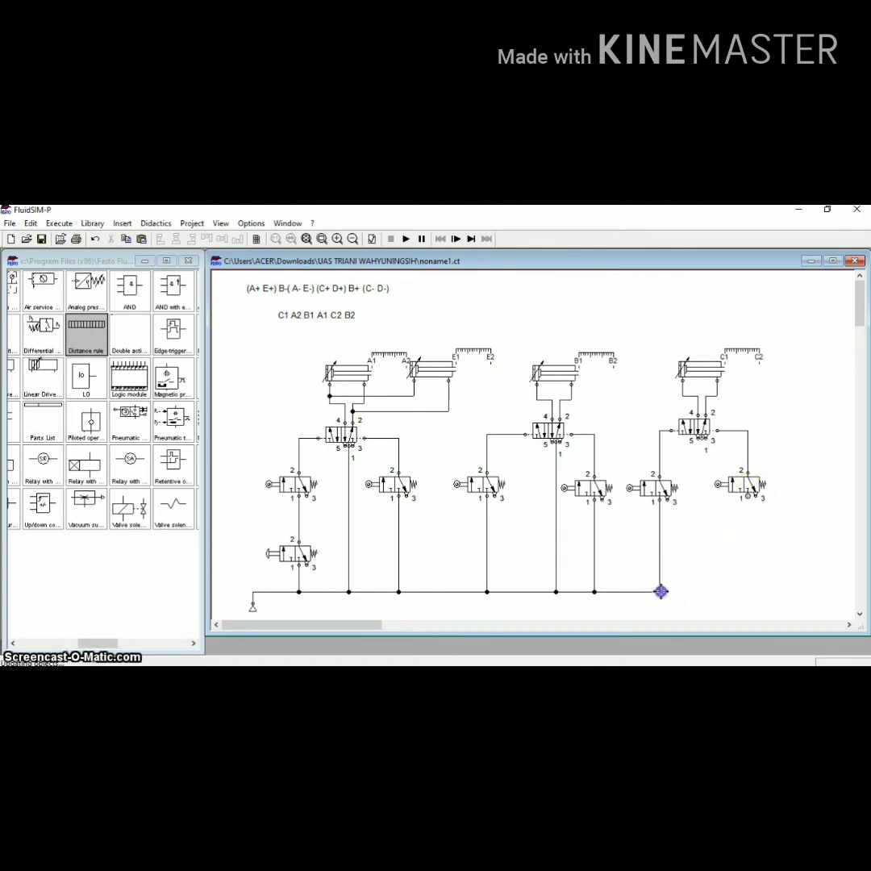
{"action": "left_click_drag", "start_coordinate": [660, 592], "coordinate": [661, 592]}
{"action": "left_click", "coordinate": [797, 529]}
{"action": "left_click", "coordinate": [754, 414]}
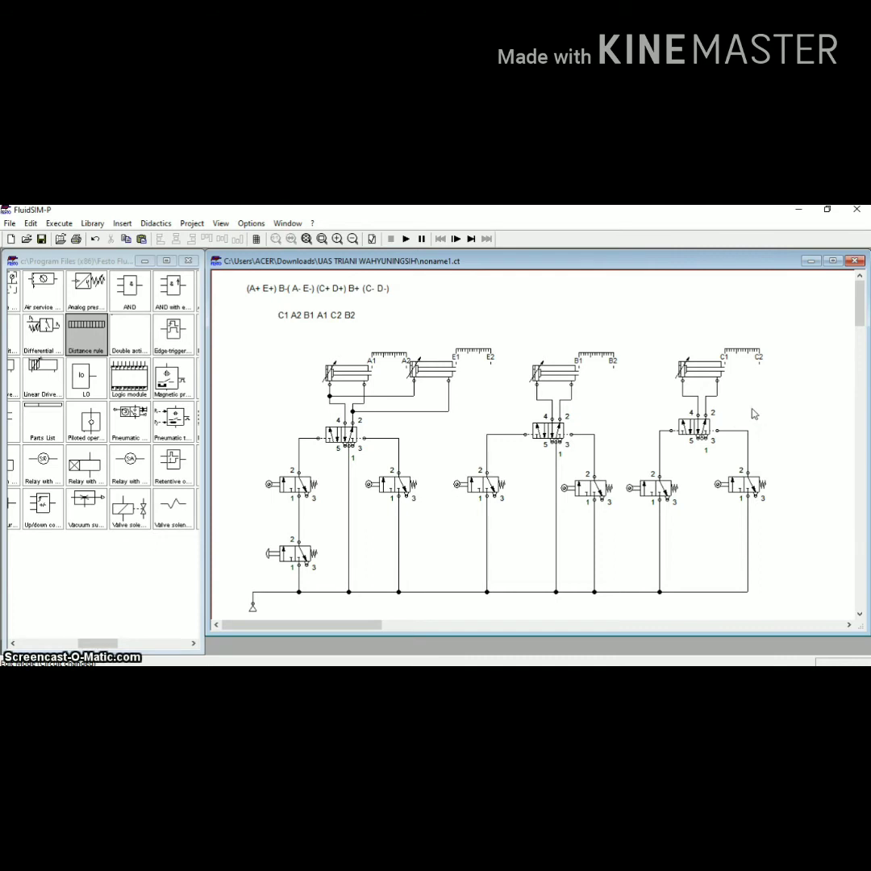
Paste another copy of the cylinder and place it right of the C1–C2 distance rule, roughly level with the fourth cylinder
{"action": "left_click", "coordinate": [707, 370]}
{"action": "key", "text": "ctrl+v"}
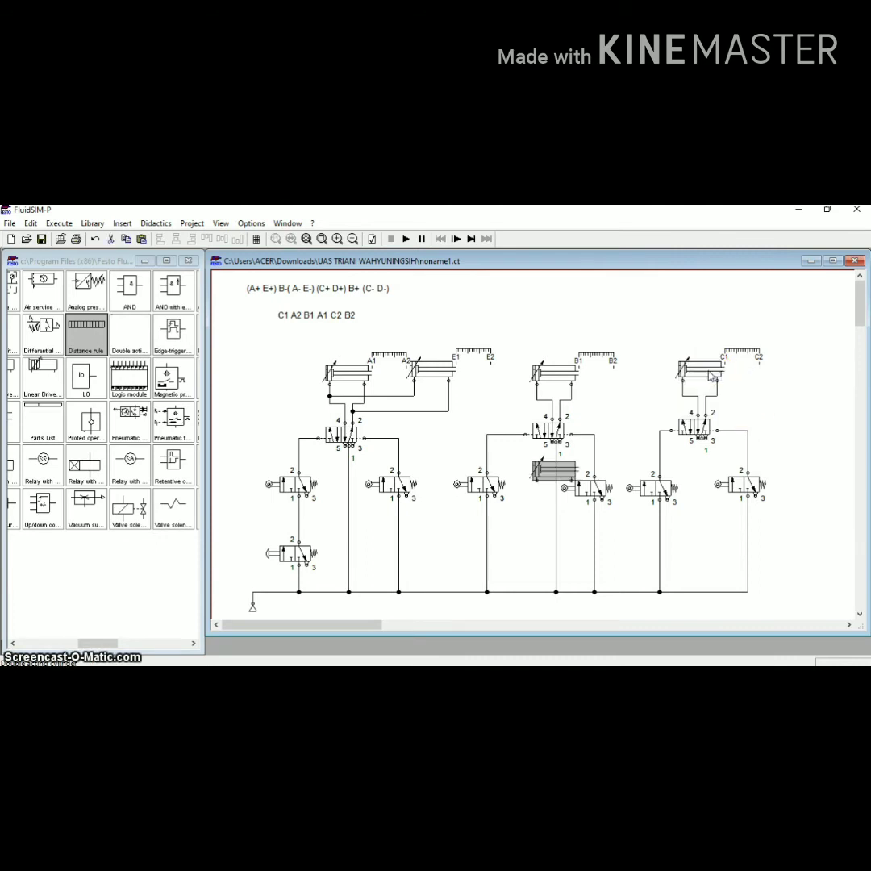
{"action": "mouse_move", "coordinate": [553, 472]}
{"action": "left_mouse_down"}
{"action": "mouse_move", "coordinate": [746, 421]}
{"action": "mouse_move", "coordinate": [772, 368]}
{"action": "mouse_move", "coordinate": [781, 369]}
{"action": "left_mouse_up"}
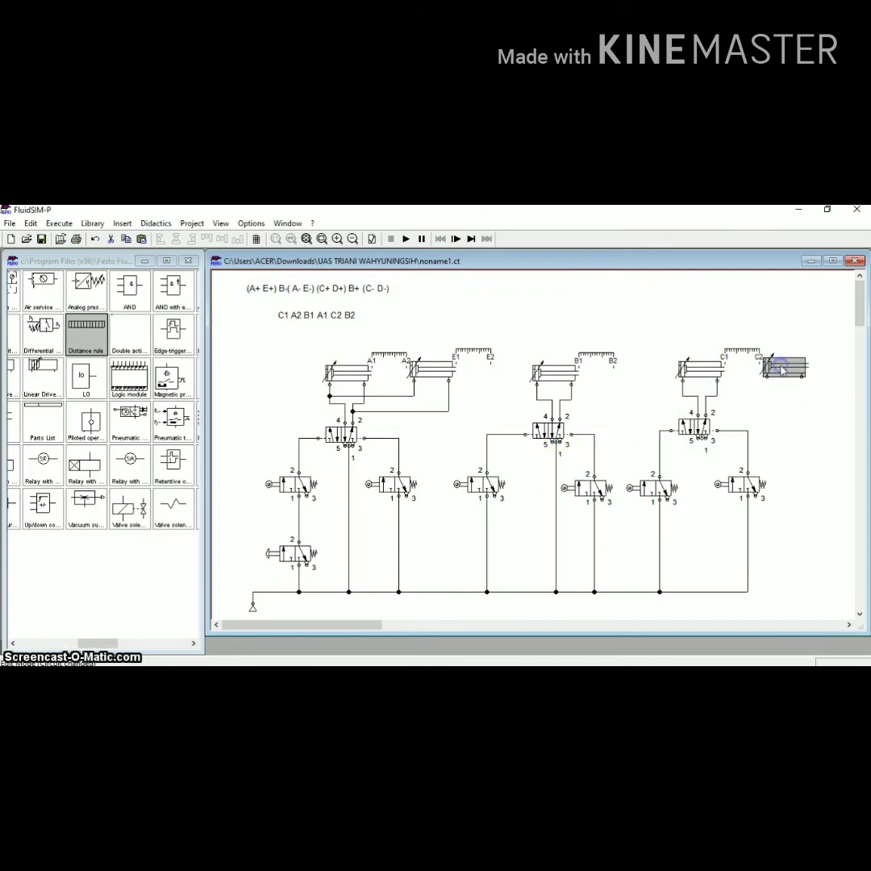
{"action": "left_click", "coordinate": [780, 369]}
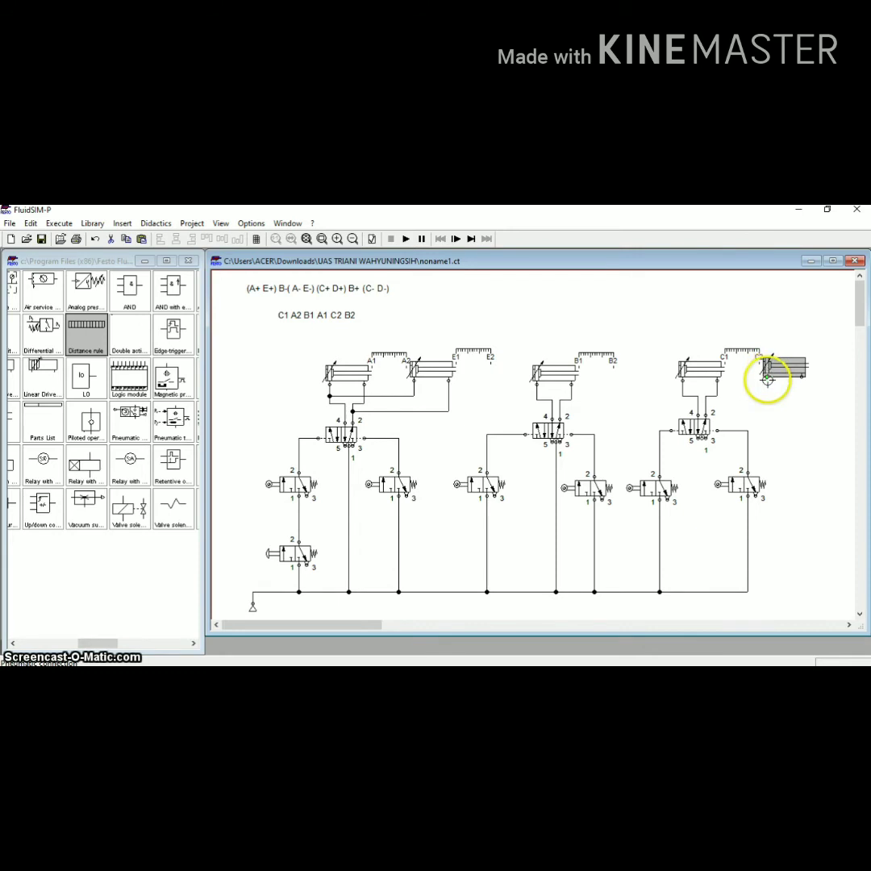
Connect the fifth cylinder's two ports in parallel to the fourth cylinder's lines from ports 4 and 2 of the third 5/n way valve
{"action": "left_click", "coordinate": [770, 388]}
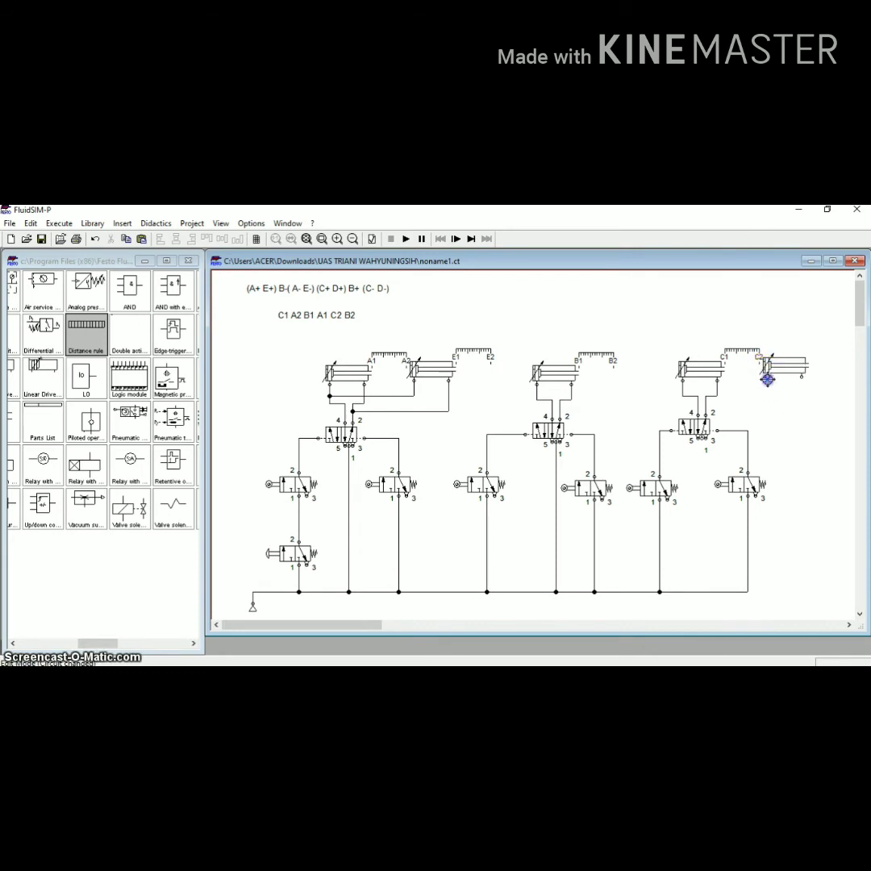
{"action": "left_click_drag", "start_coordinate": [683, 389], "coordinate": [768, 377]}
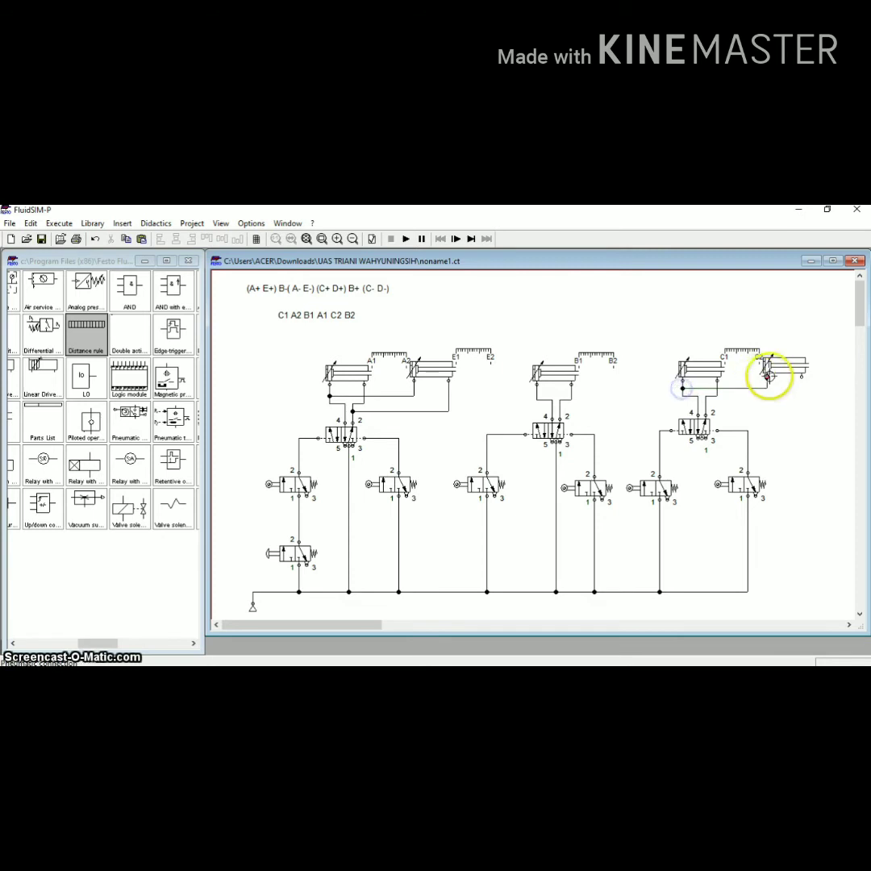
{"action": "left_click", "coordinate": [802, 379]}
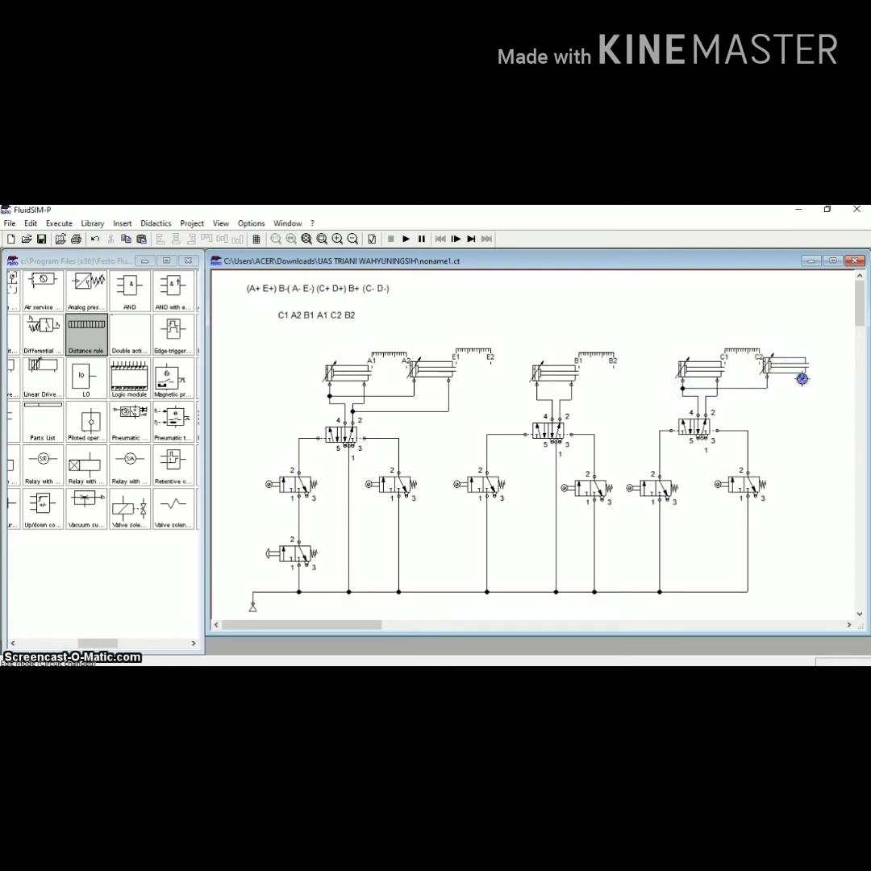
{"action": "left_click_drag", "start_coordinate": [803, 379], "coordinate": [707, 403]}
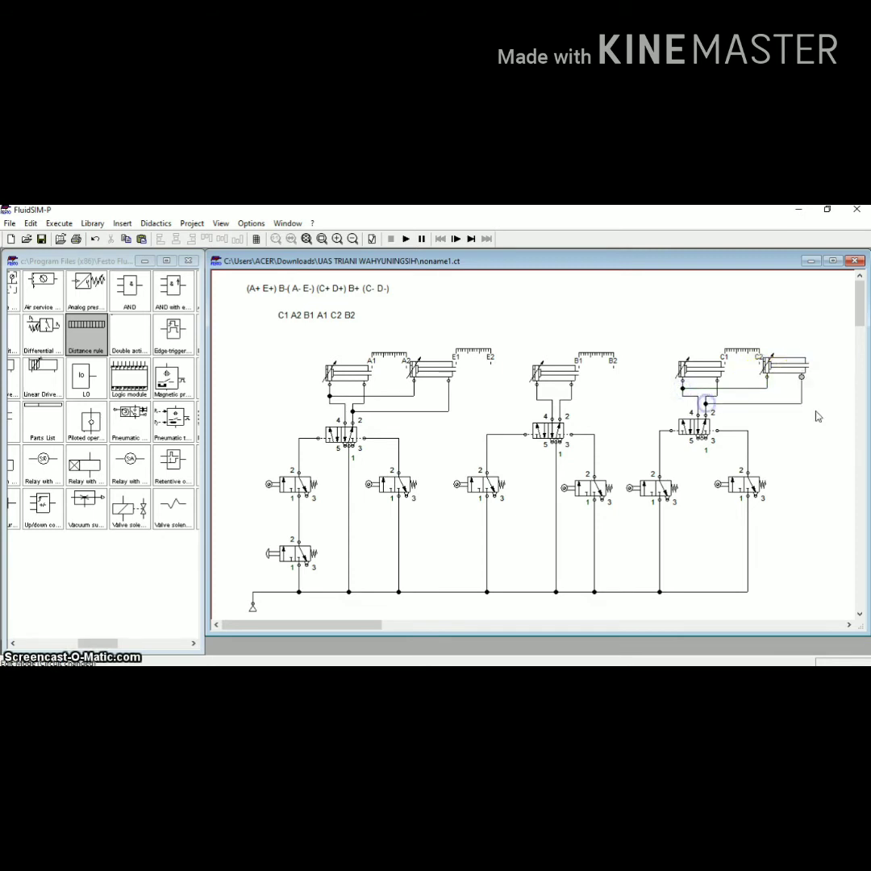
Place a distance rule at the fifth cylinder's rod end and label it D1 at 0 mm and D2 at 100 mm
{"action": "left_click_drag", "start_coordinate": [129, 336], "coordinate": [829, 348]}
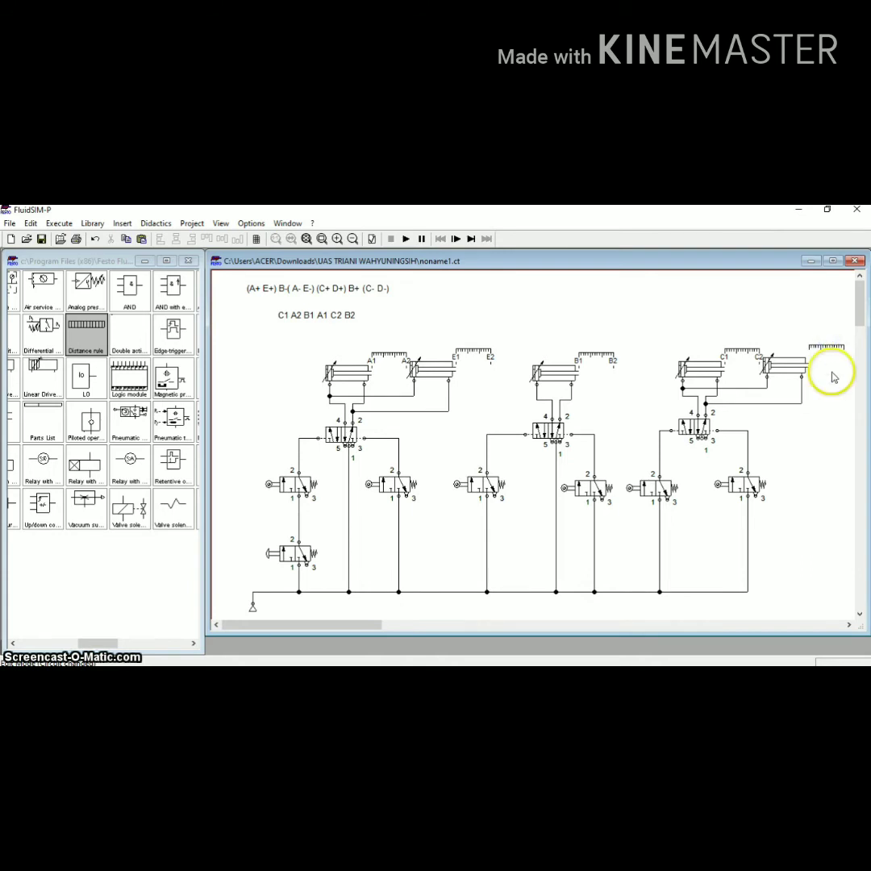
{"action": "left_click", "coordinate": [824, 345]}
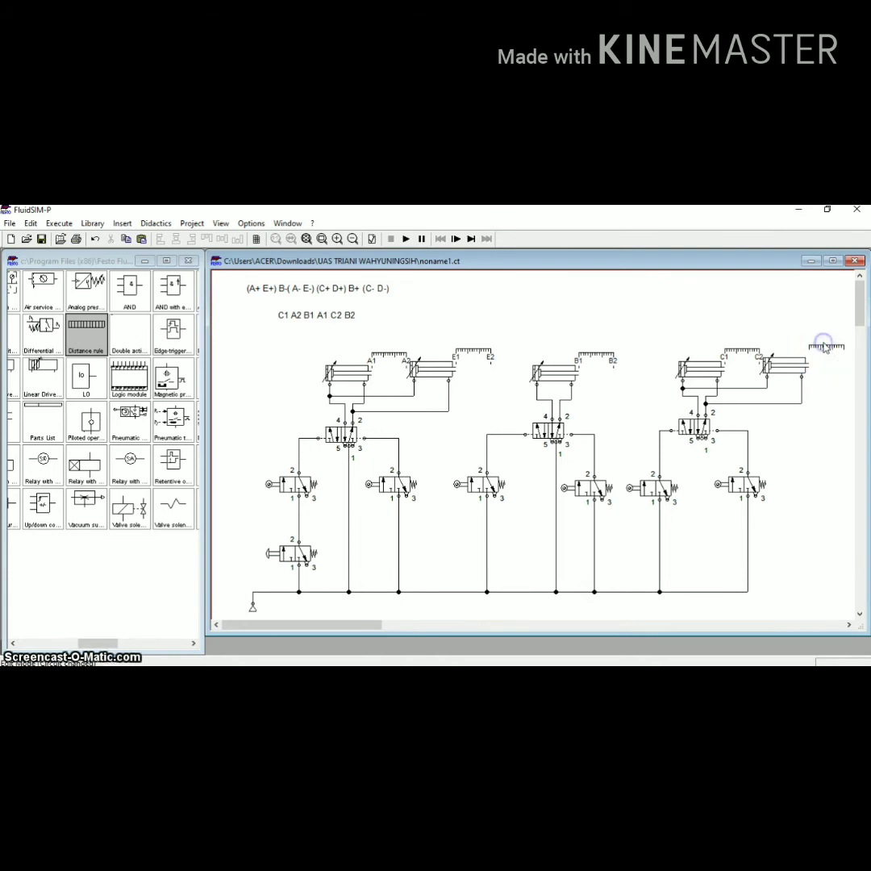
{"action": "double_click", "coordinate": [824, 348]}
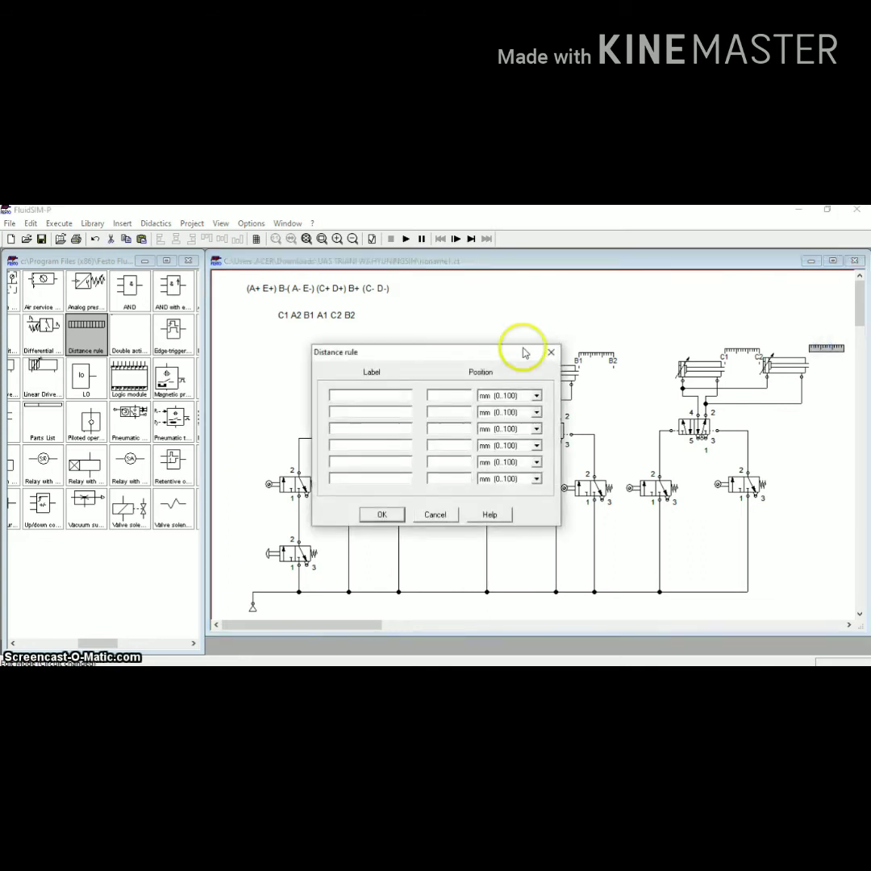
{"action": "type", "text": "D1"}
{"action": "left_click", "coordinate": [334, 412]}
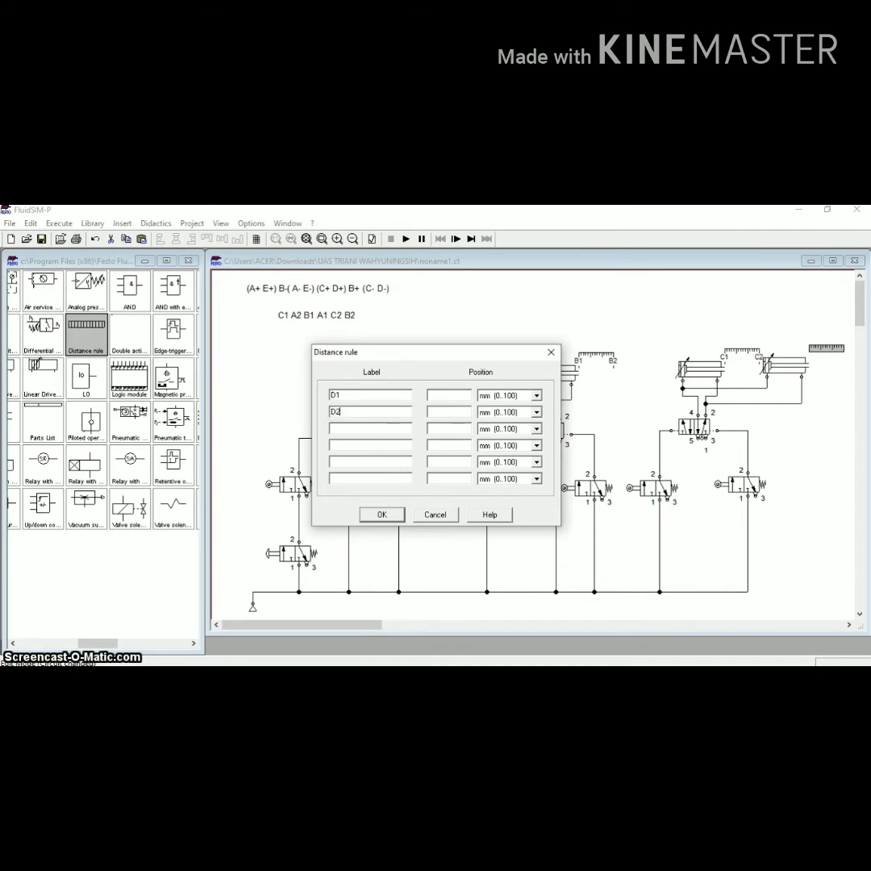
{"action": "left_click", "coordinate": [457, 401]}
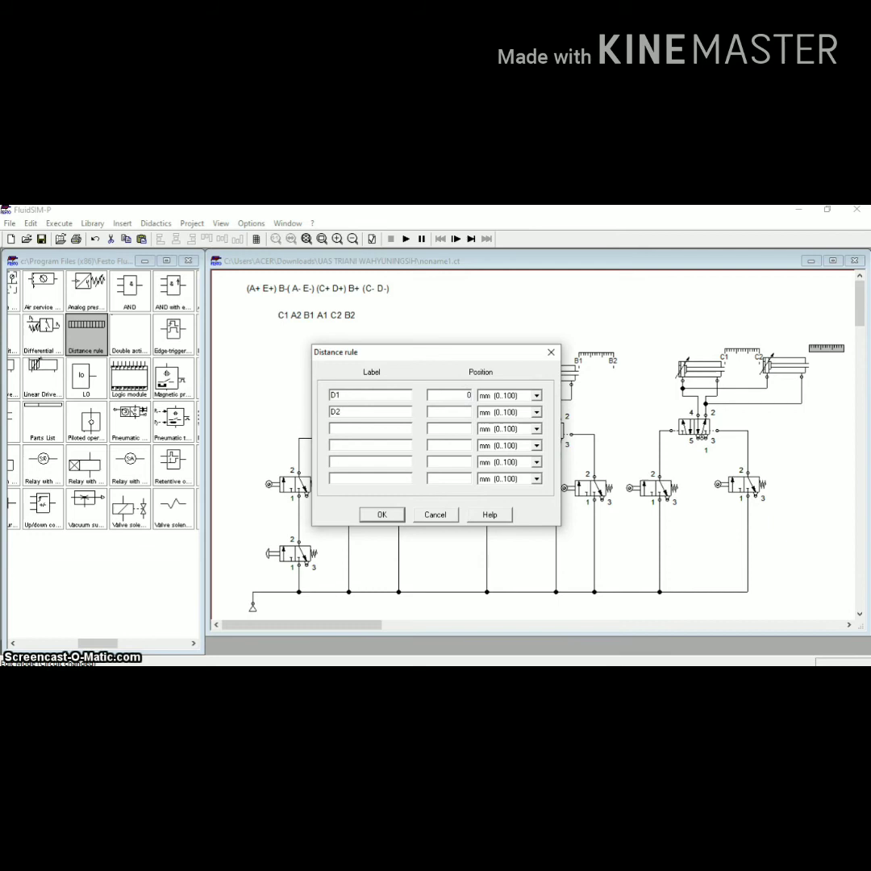
{"action": "left_click", "coordinate": [461, 412]}
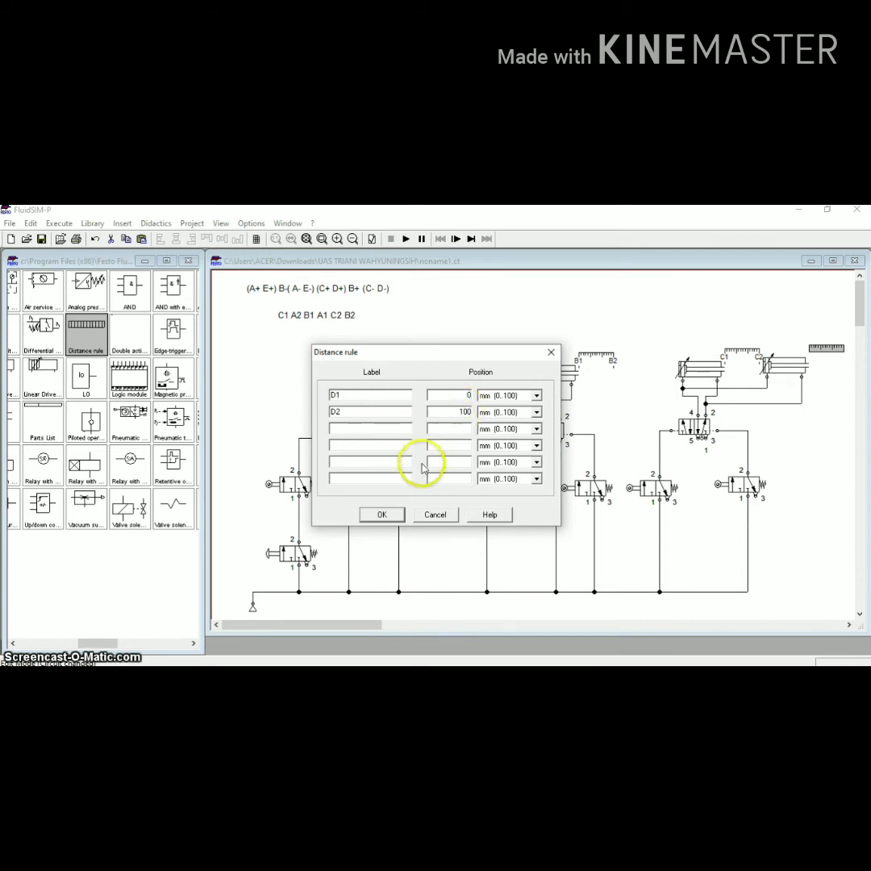
{"action": "left_click", "coordinate": [382, 514]}
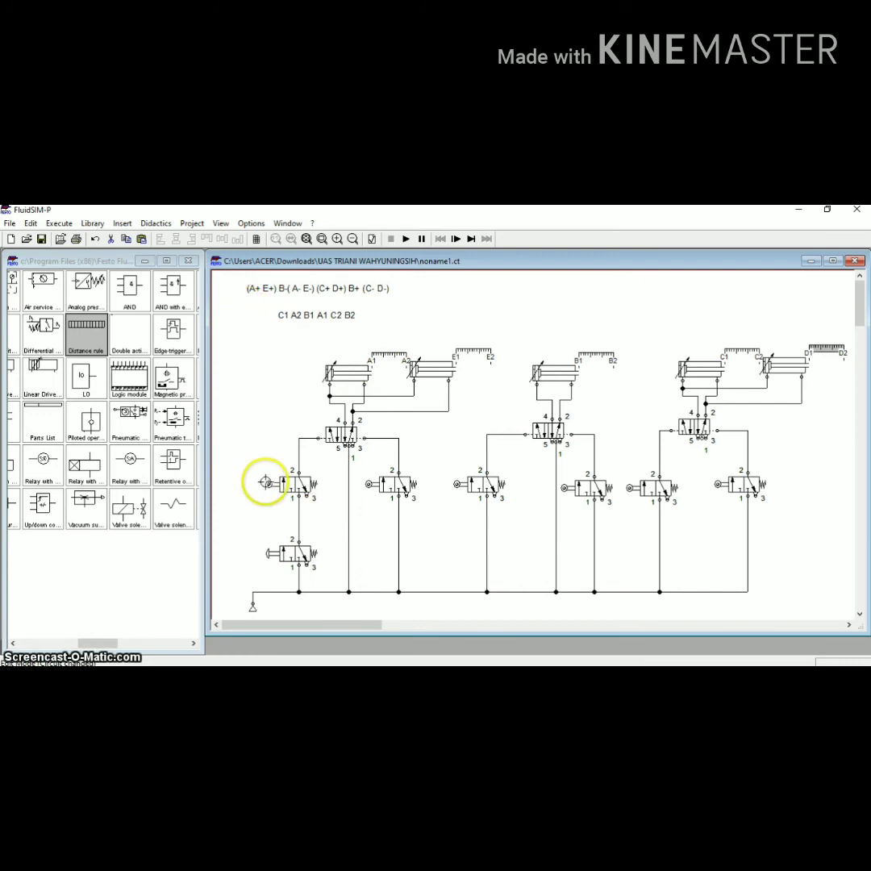
Label the mechanical connection of the first roller valve C1 and that of the fourth roller valve A2
{"action": "double_click", "coordinate": [269, 484]}
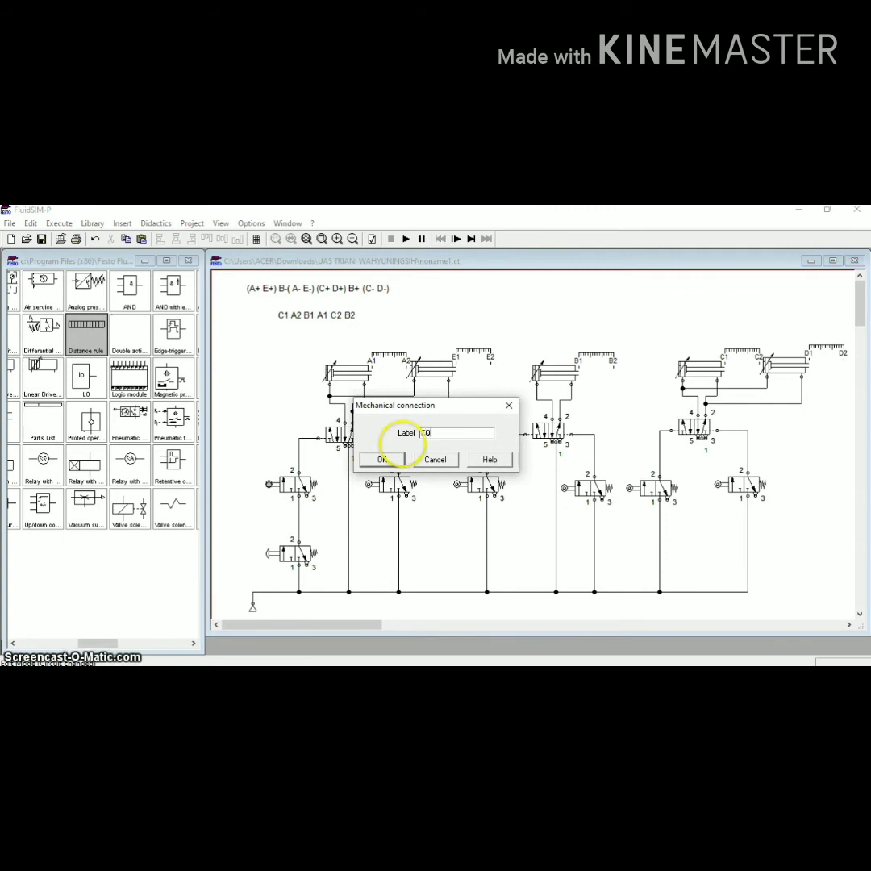
{"action": "type", "text": "E1"}
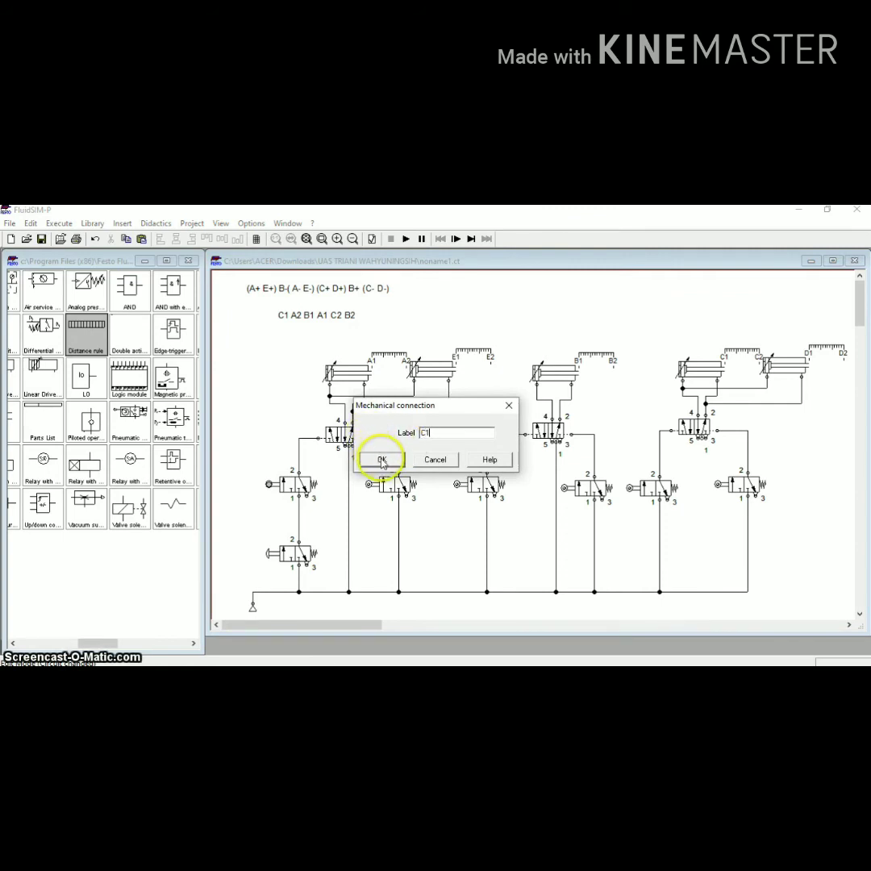
{"action": "left_click", "coordinate": [382, 459]}
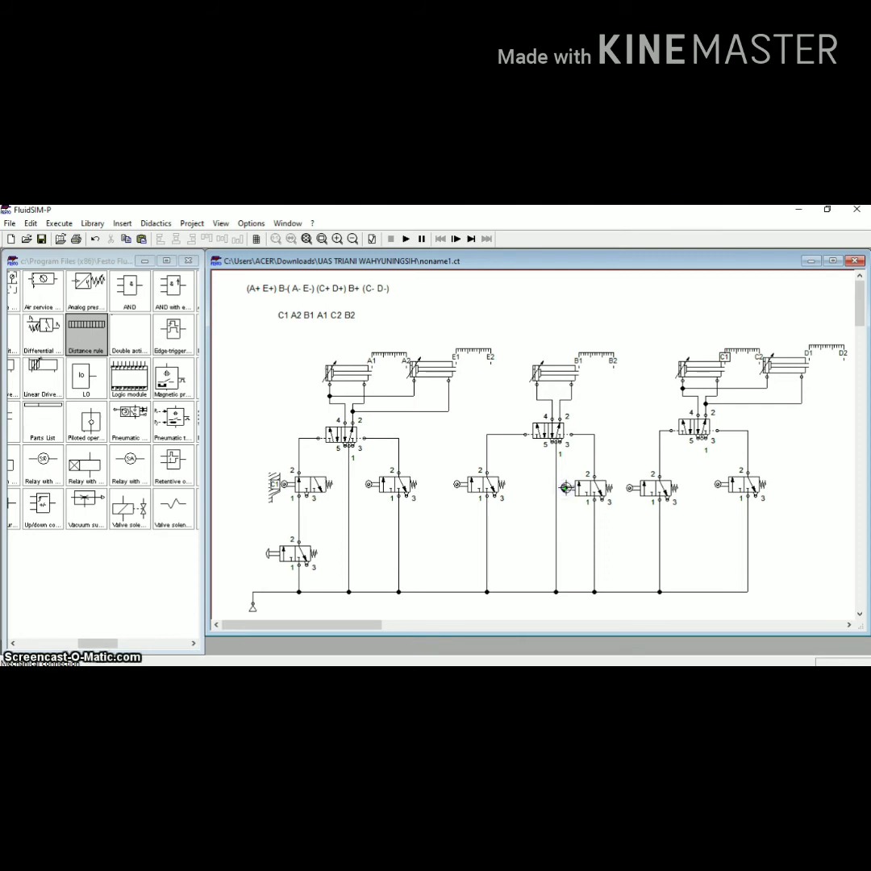
{"action": "double_click", "coordinate": [566, 487]}
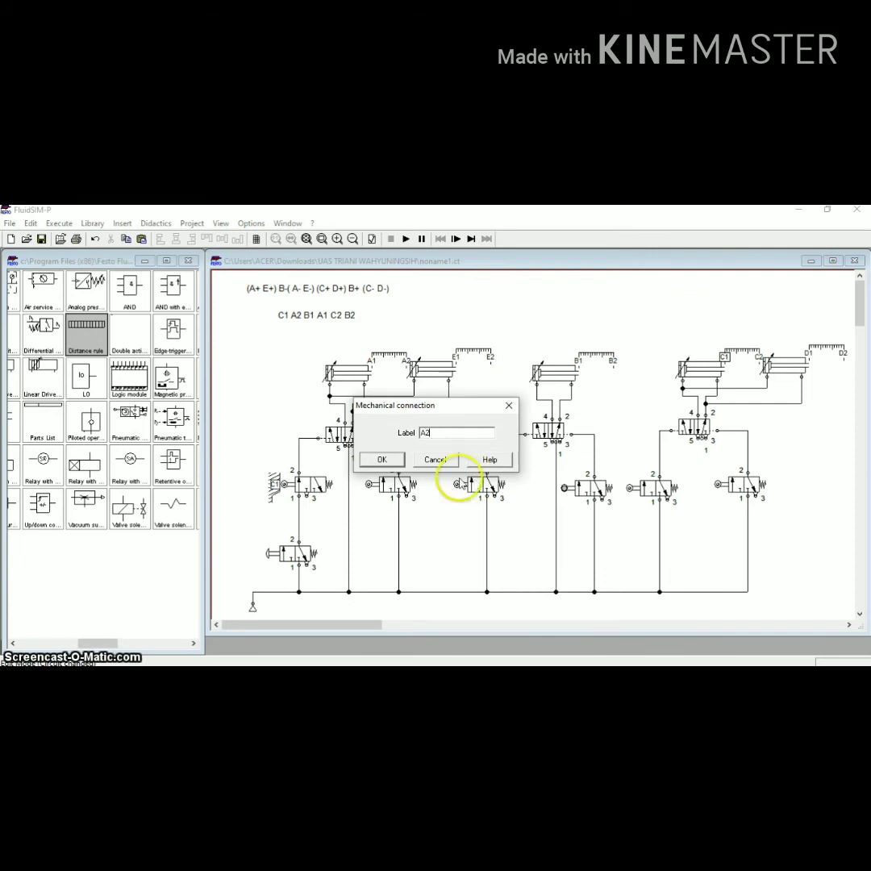
{"action": "left_click", "coordinate": [379, 459]}
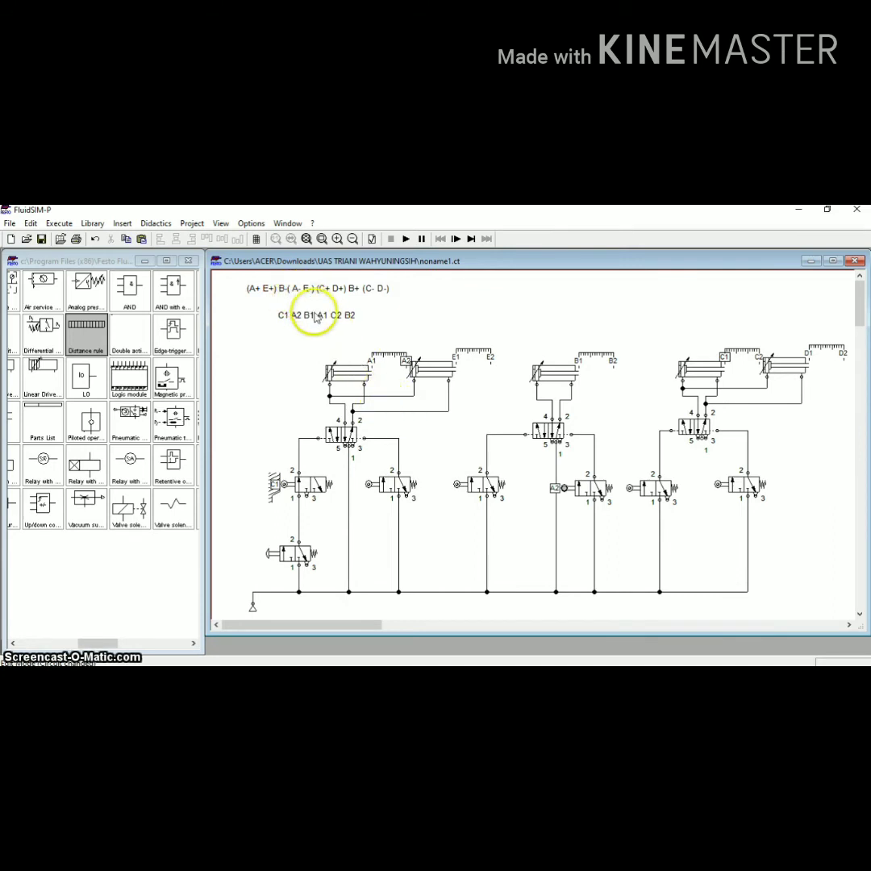
Label the mechanical connection of the second roller valve B1 and that of the fifth roller valve A1
{"action": "double_click", "coordinate": [370, 484]}
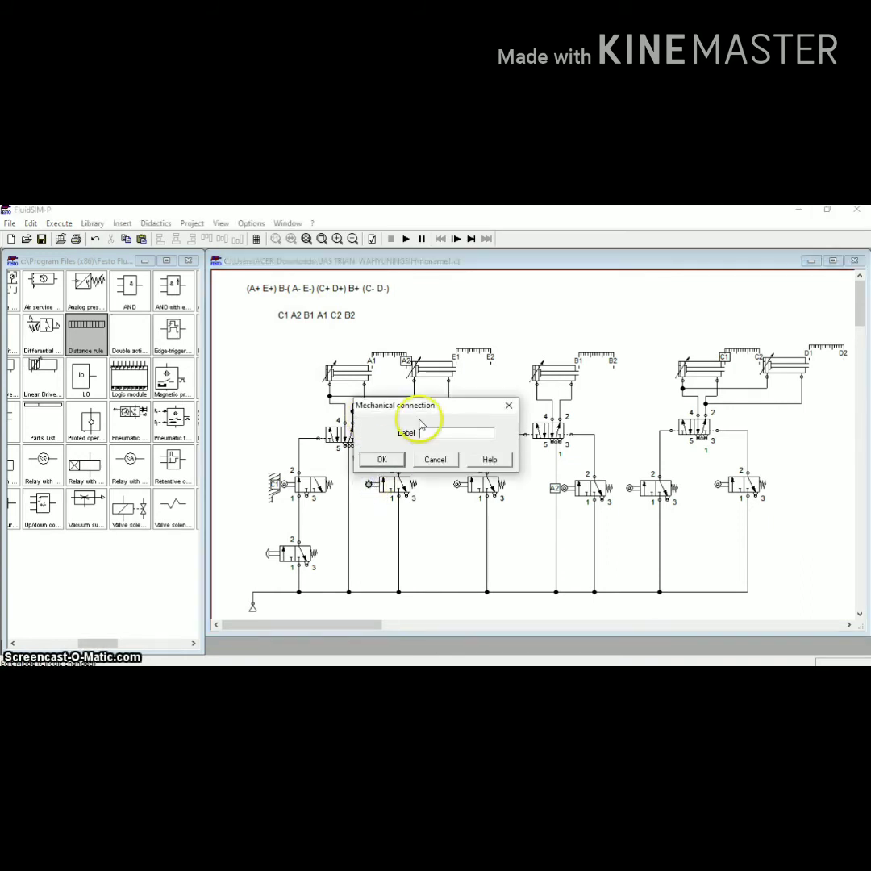
{"action": "type", "text": "B1"}
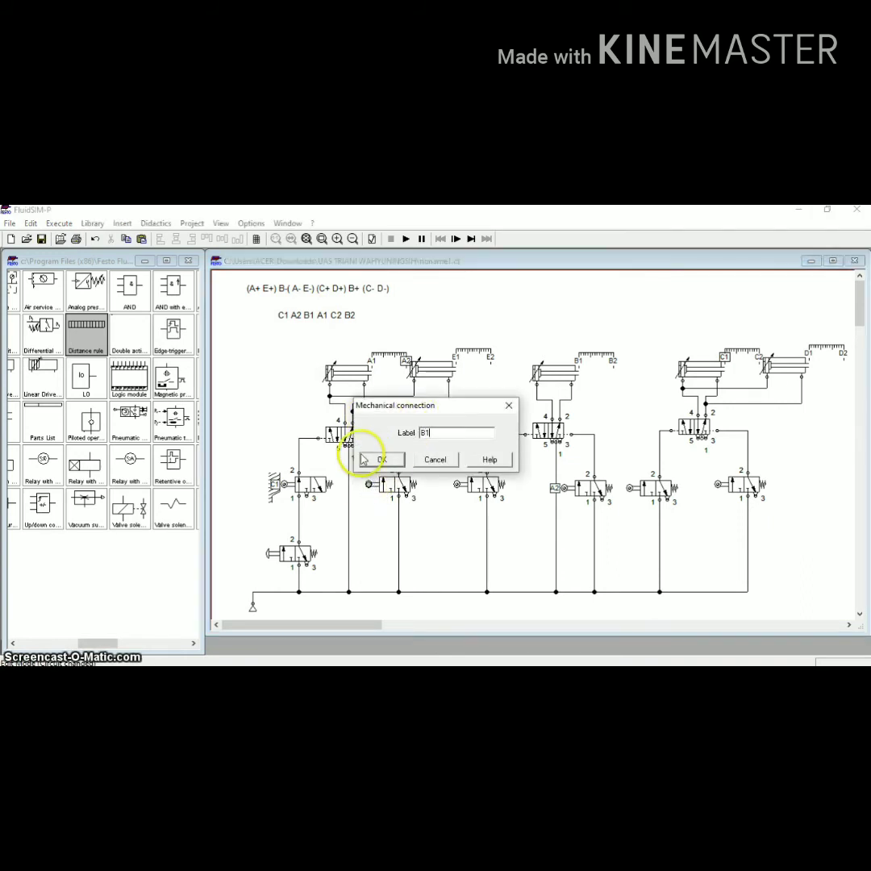
{"action": "left_click", "coordinate": [375, 459]}
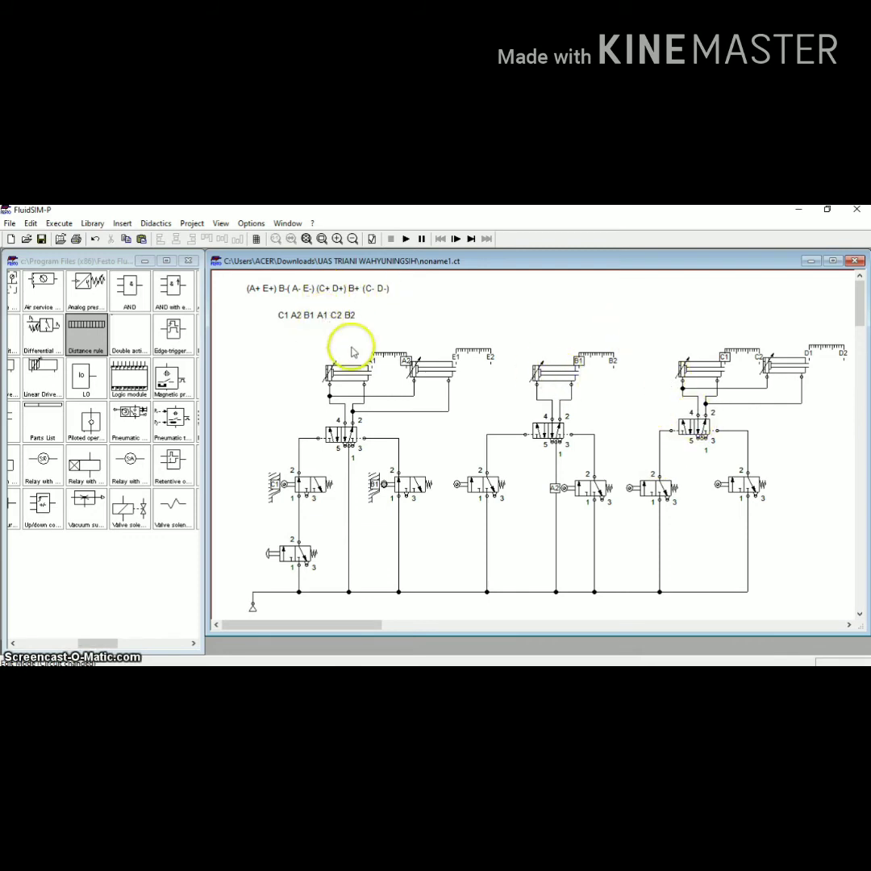
{"action": "double_click", "coordinate": [630, 489]}
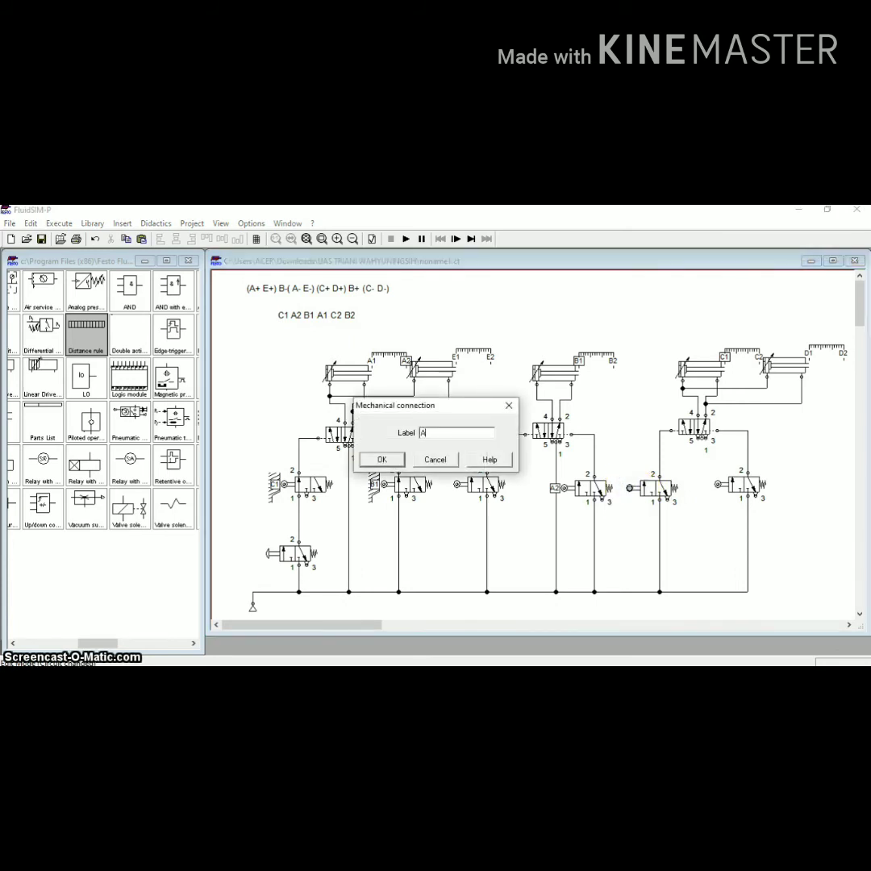
{"action": "left_click", "coordinate": [385, 460]}
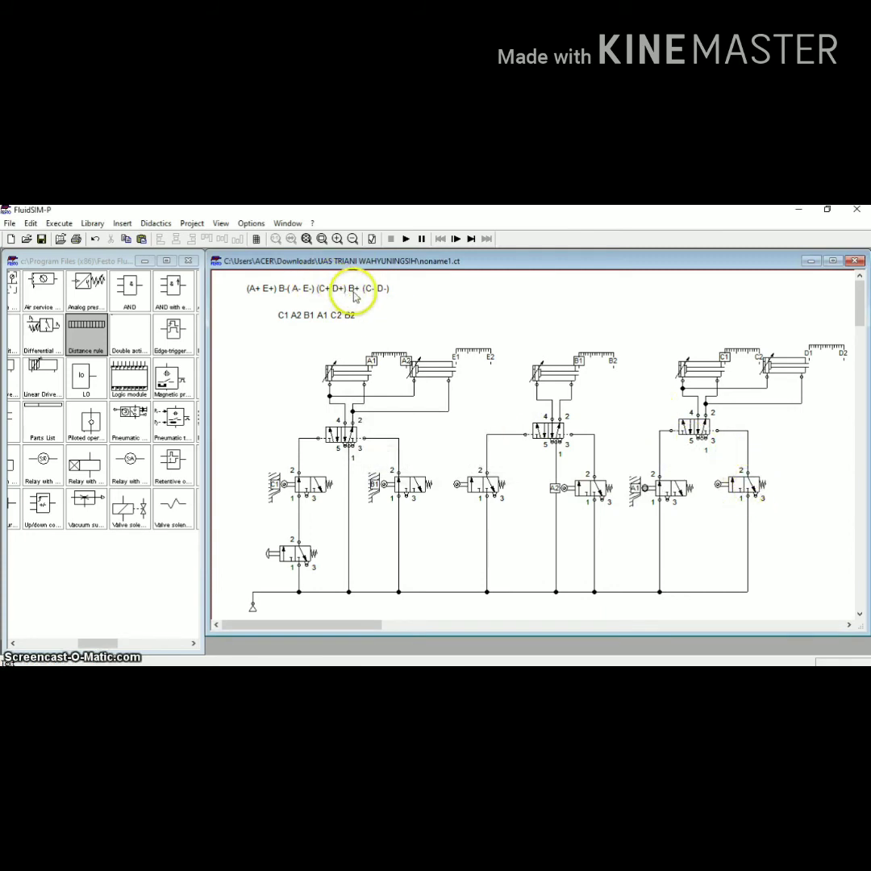
Label the mechanical connection of the third roller valve C2 and that of the sixth roller valve B2
{"action": "double_click", "coordinate": [458, 485]}
{"action": "left_click", "coordinate": [449, 430]}
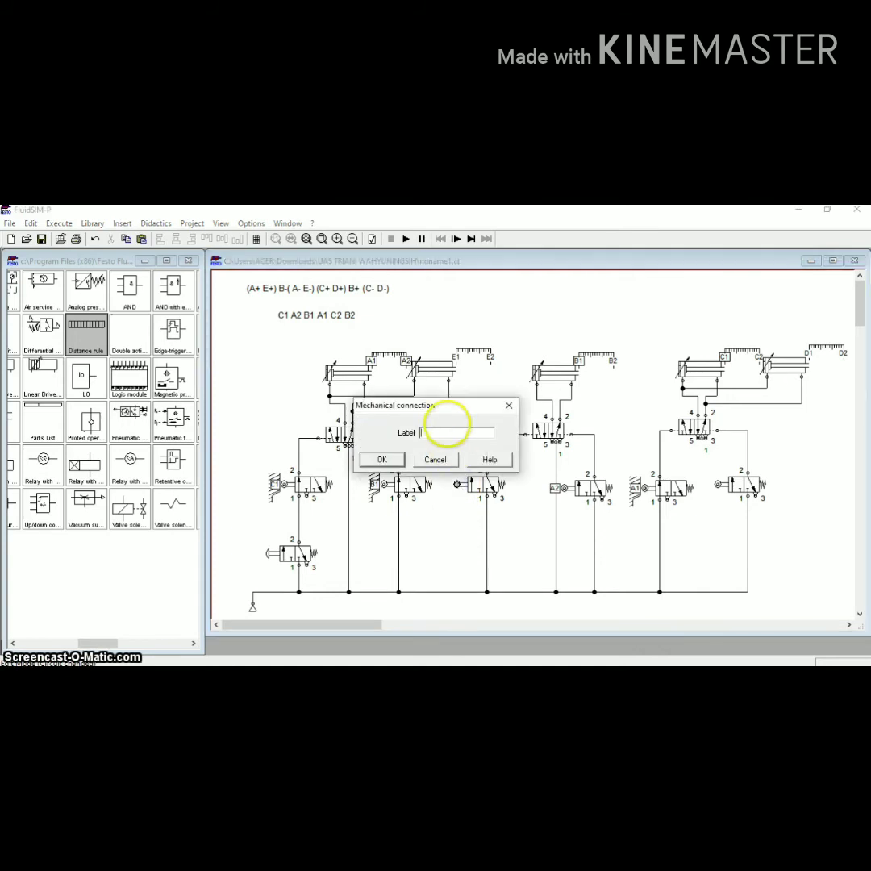
{"action": "left_click", "coordinate": [385, 459]}
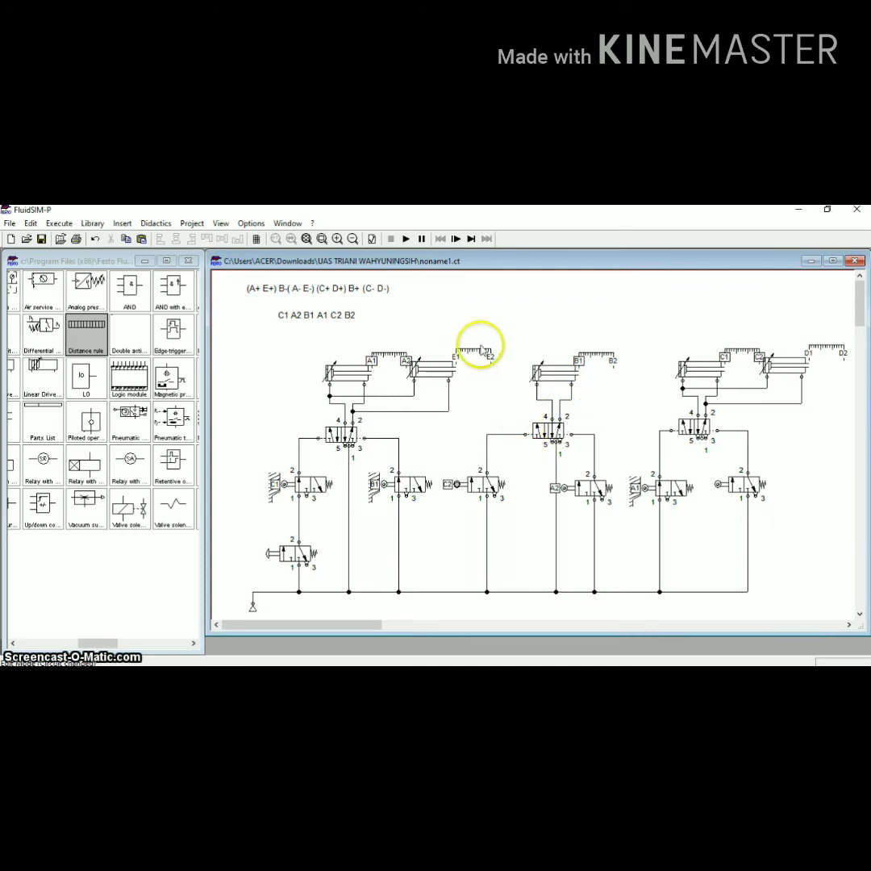
{"action": "double_click", "coordinate": [720, 487]}
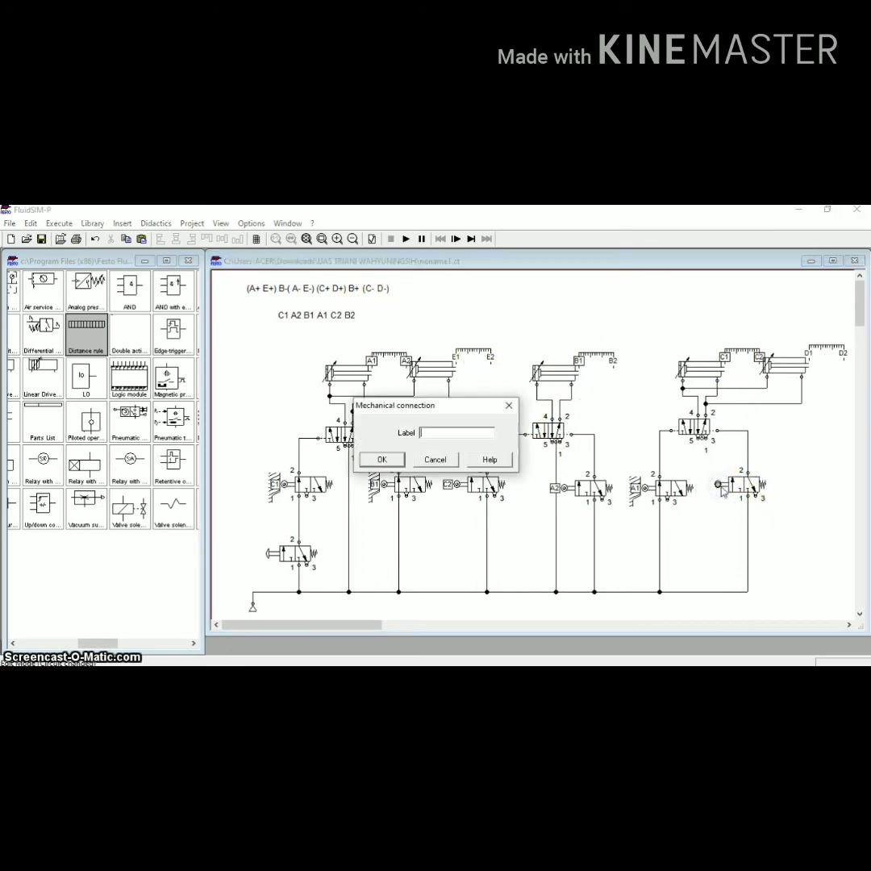
{"action": "left_click", "coordinate": [436, 431]}
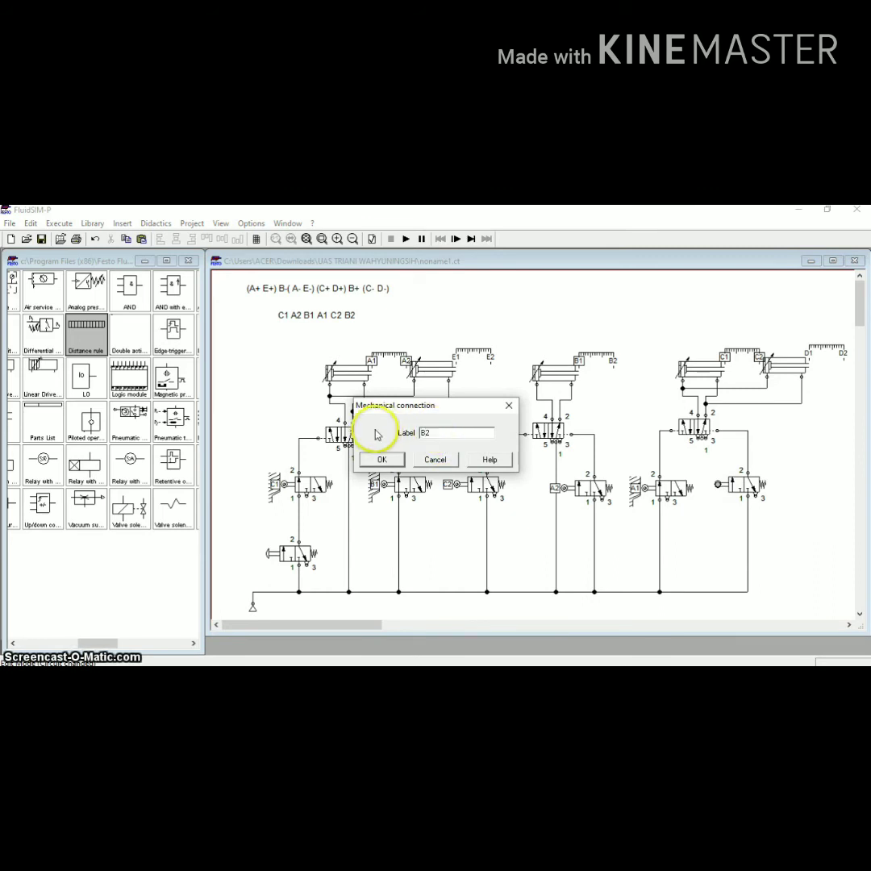
{"action": "left_click", "coordinate": [383, 459]}
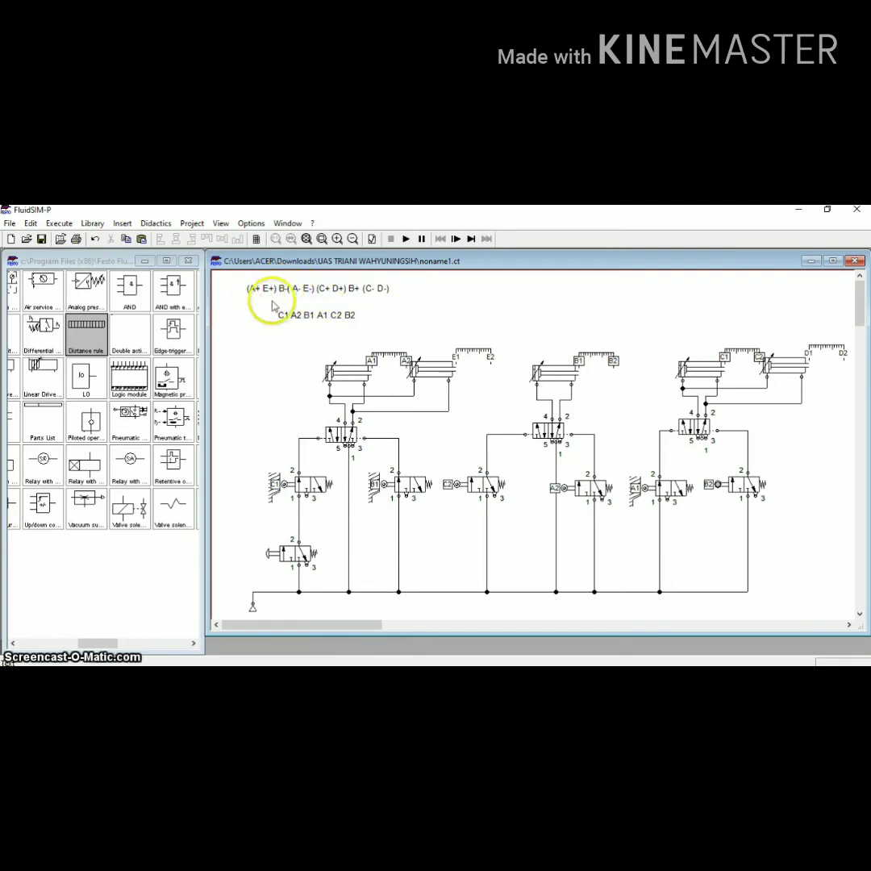
Simulate the circuit despite the drawing warnings, actuate the manual start valve repeatedly, and stop the simulation
{"action": "left_click", "coordinate": [406, 239]}
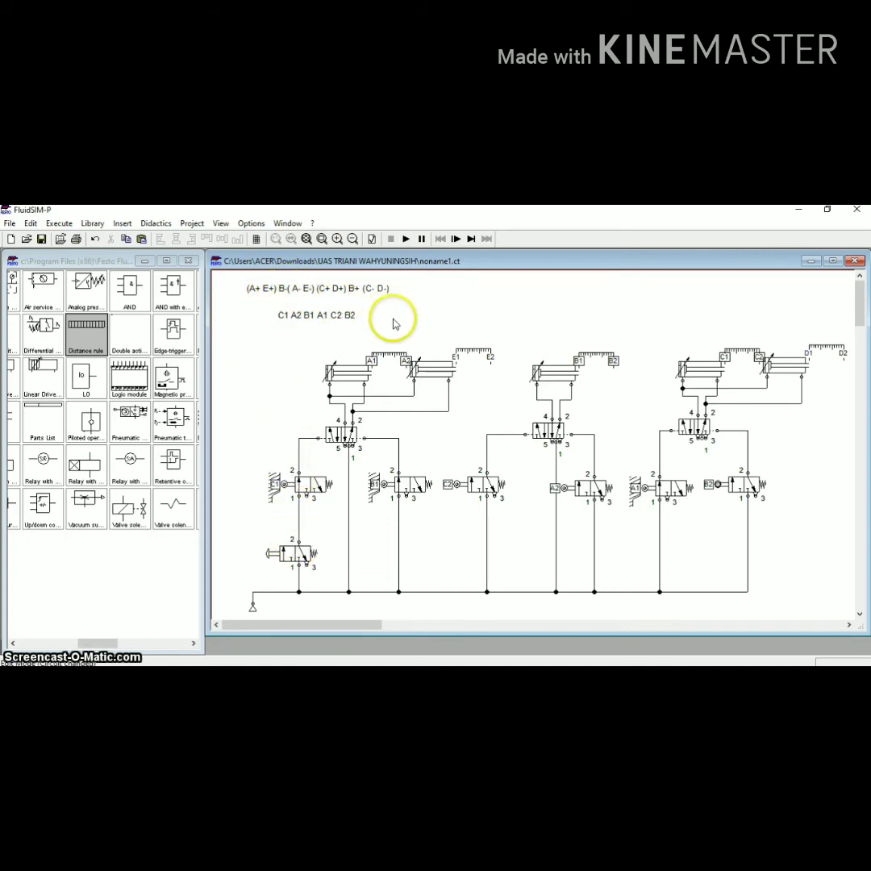
{"action": "left_click", "coordinate": [407, 239]}
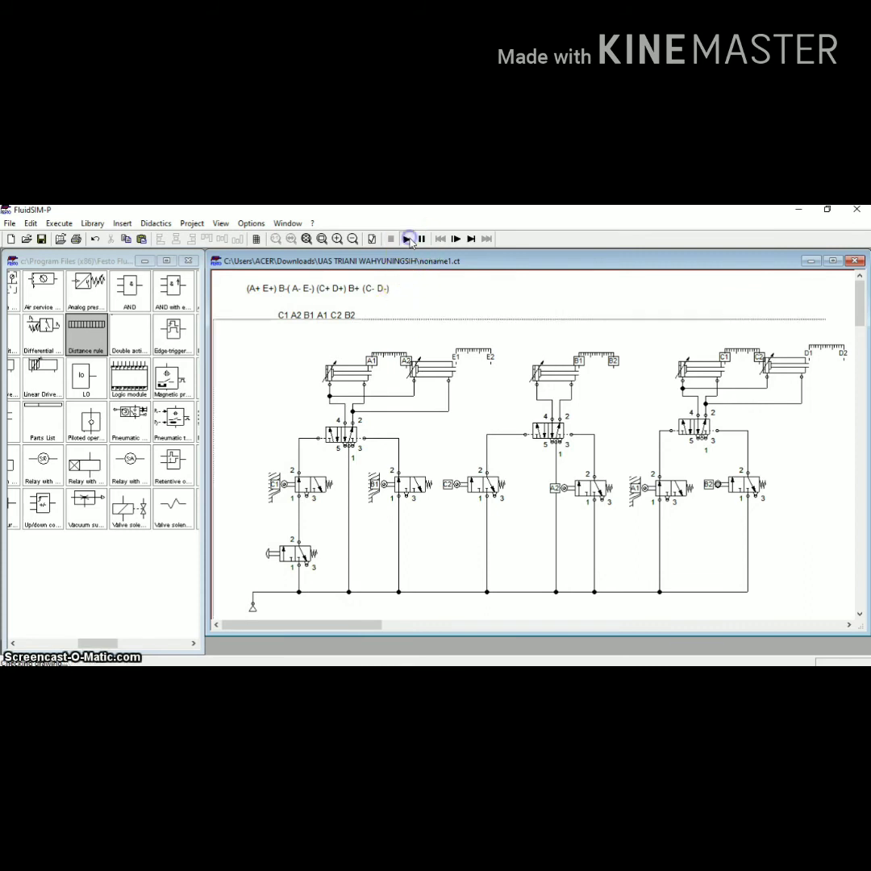
{"action": "left_click", "coordinate": [379, 458]}
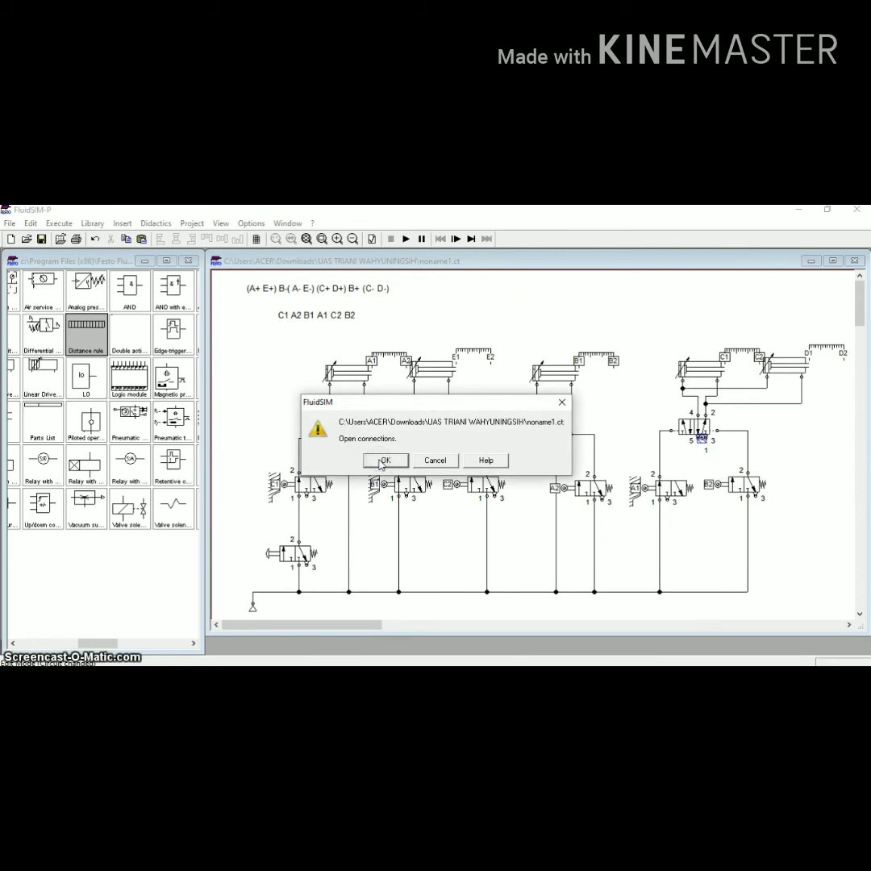
{"action": "left_click", "coordinate": [381, 460]}
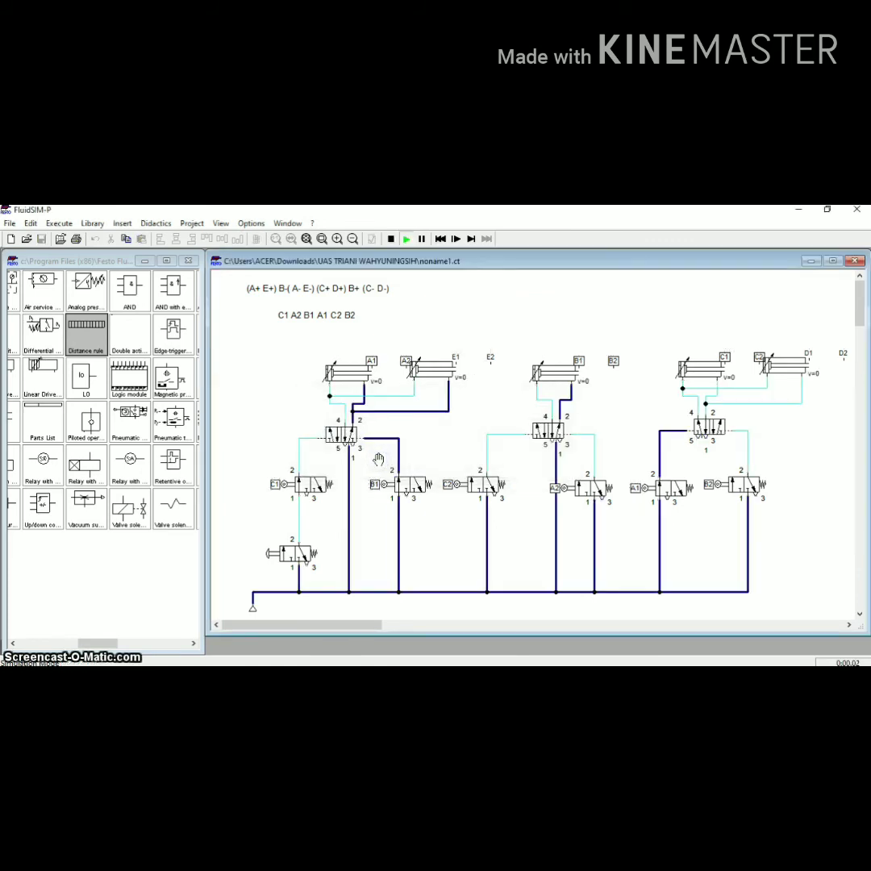
{"action": "left_click", "coordinate": [295, 554]}
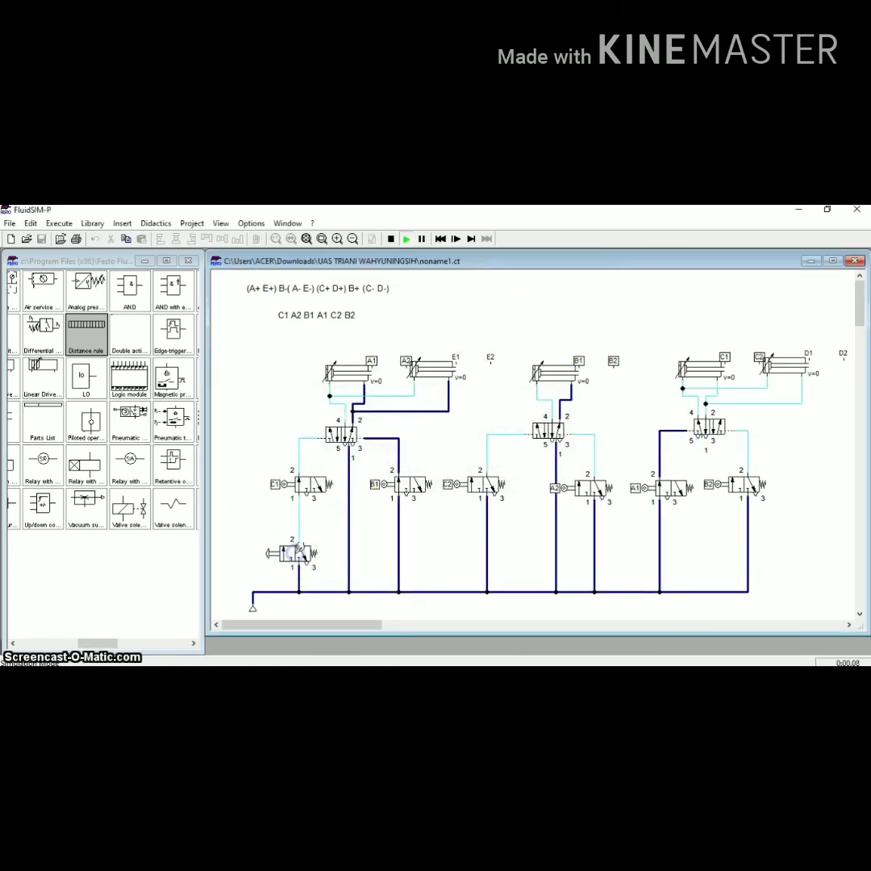
{"action": "left_click", "coordinate": [297, 552]}
{"action": "left_click", "coordinate": [295, 553]}
{"action": "left_click", "coordinate": [296, 552]}
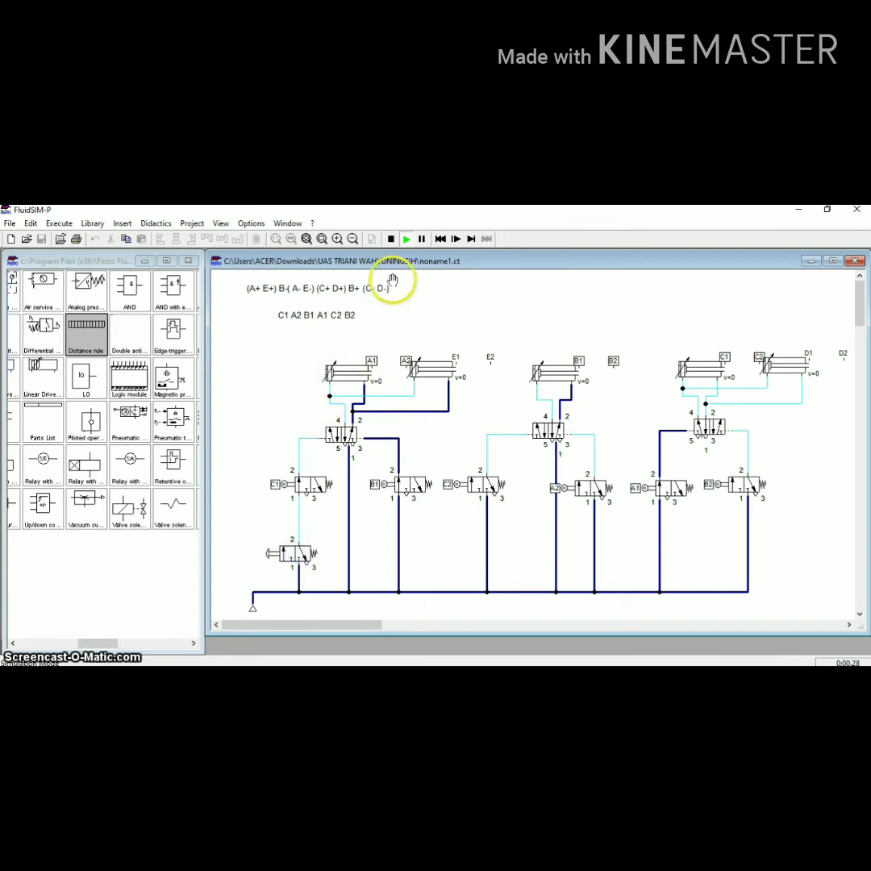
{"action": "left_click", "coordinate": [390, 239]}
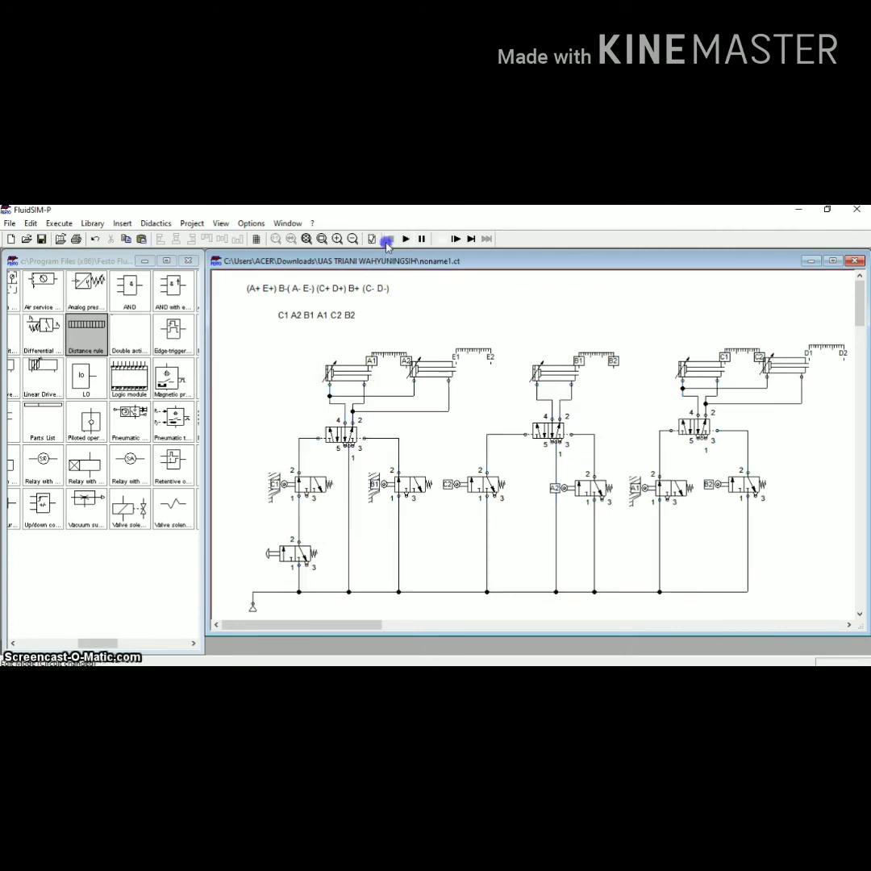
Shift the A1 mark on the first cylinder's distance rule slightly toward A2
{"action": "left_click", "coordinate": [384, 356]}
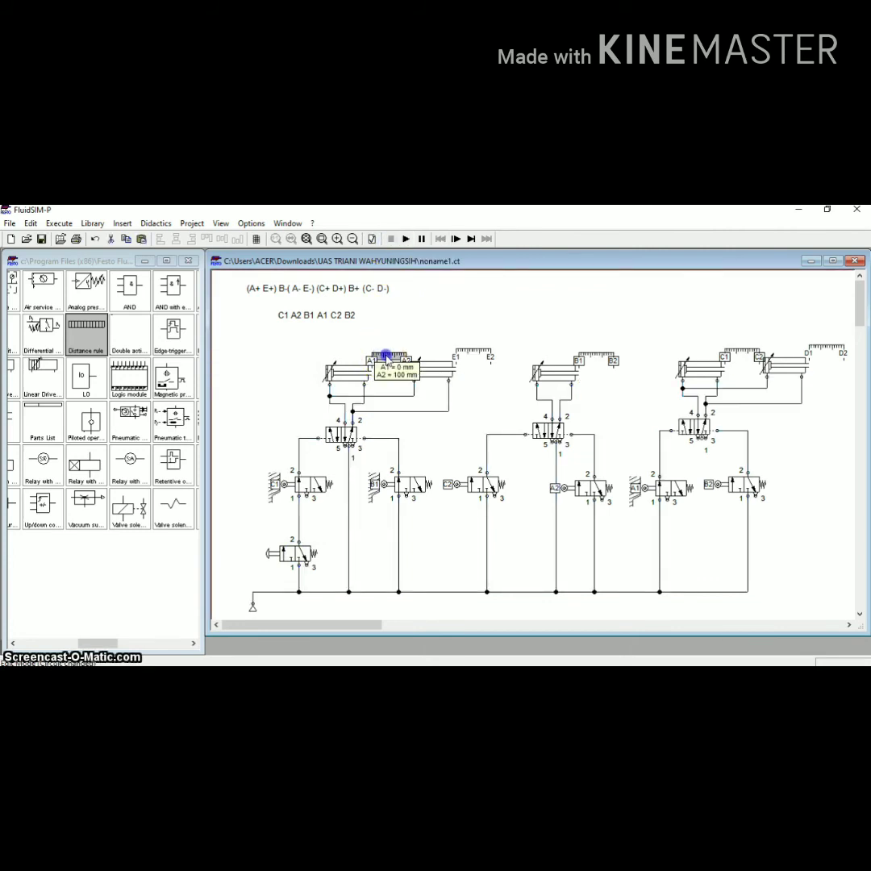
{"action": "double_click", "coordinate": [386, 355]}
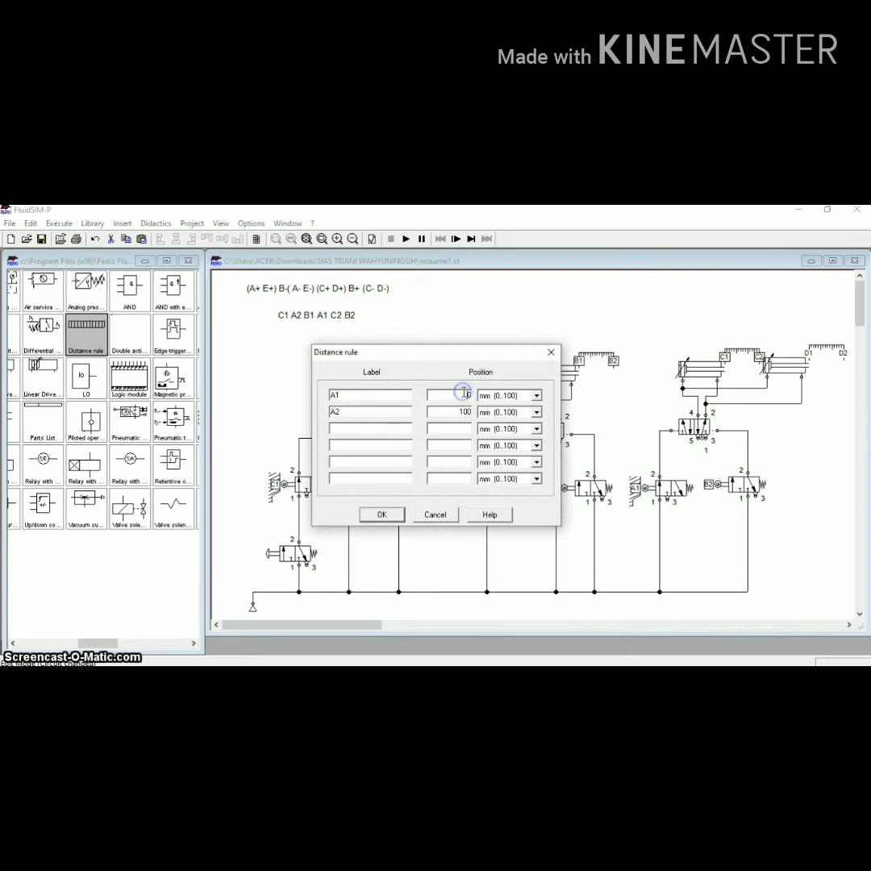
{"action": "left_click", "coordinate": [383, 514]}
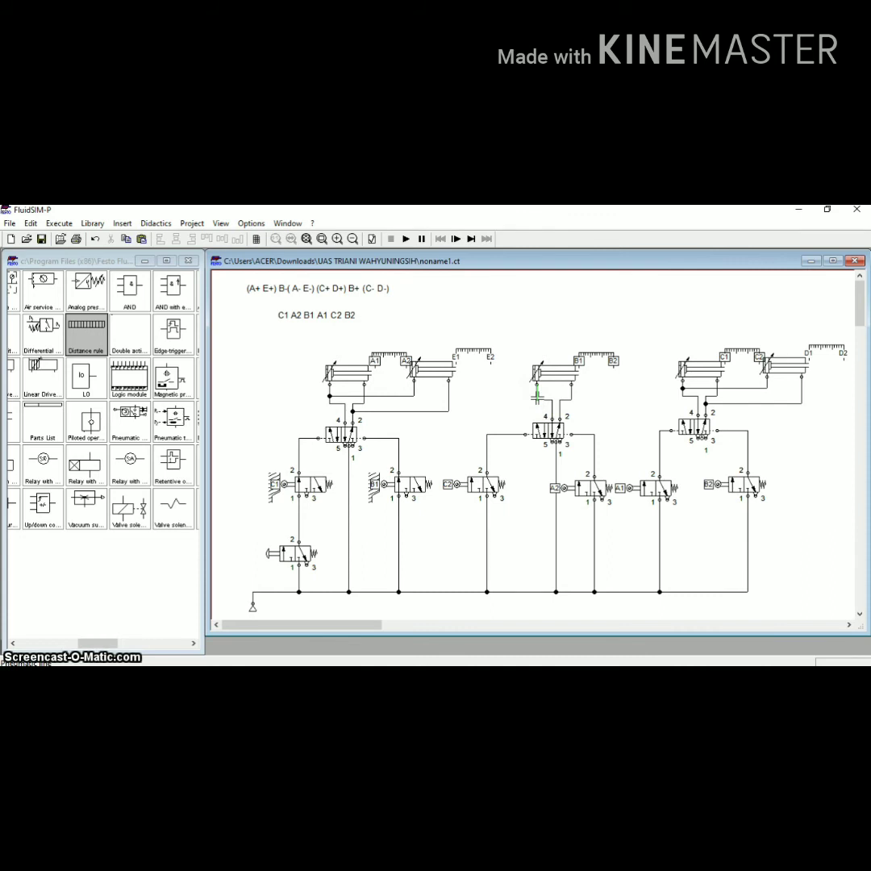
Replace the B cylinder's lines with crossed ones: rod-side port to valve port 4, piston-side port to port 2, and separate the overlapping segments
{"action": "left_click_drag", "start_coordinate": [571, 385], "coordinate": [561, 403]}
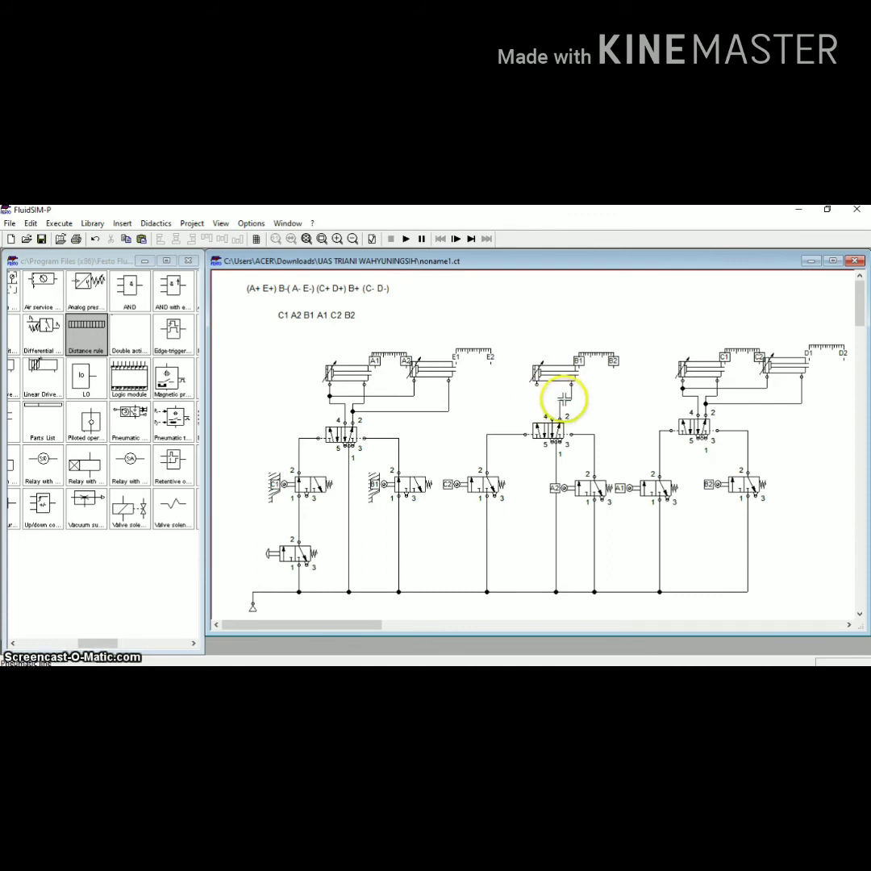
{"action": "left_click", "coordinate": [564, 399]}
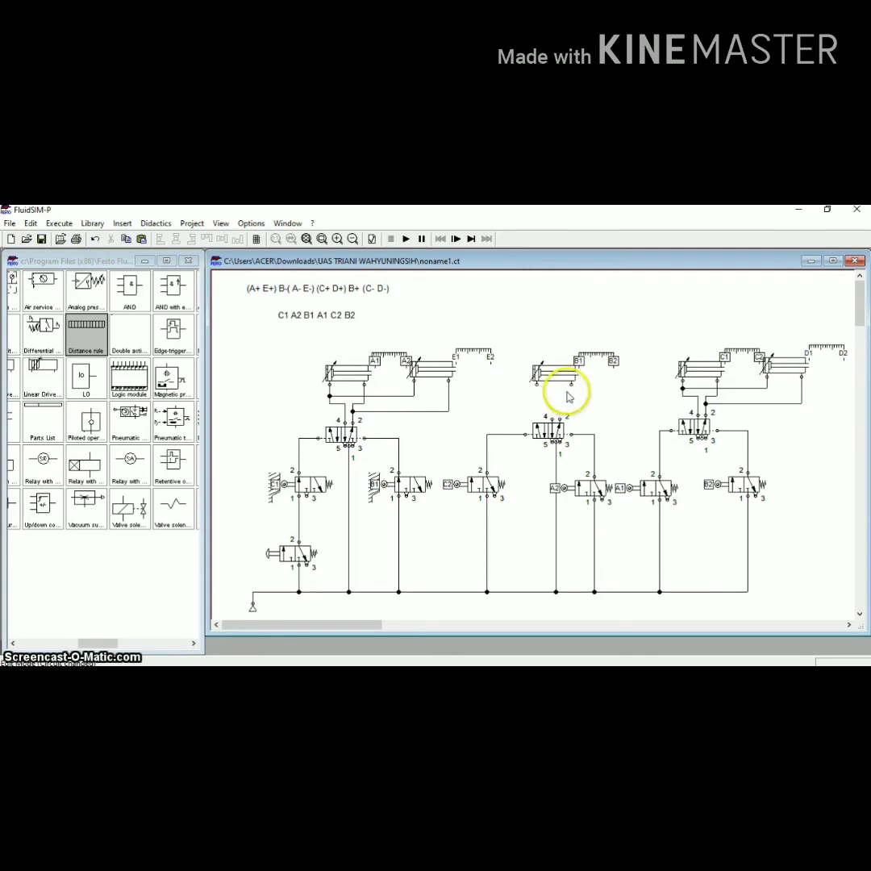
{"action": "left_click", "coordinate": [571, 385]}
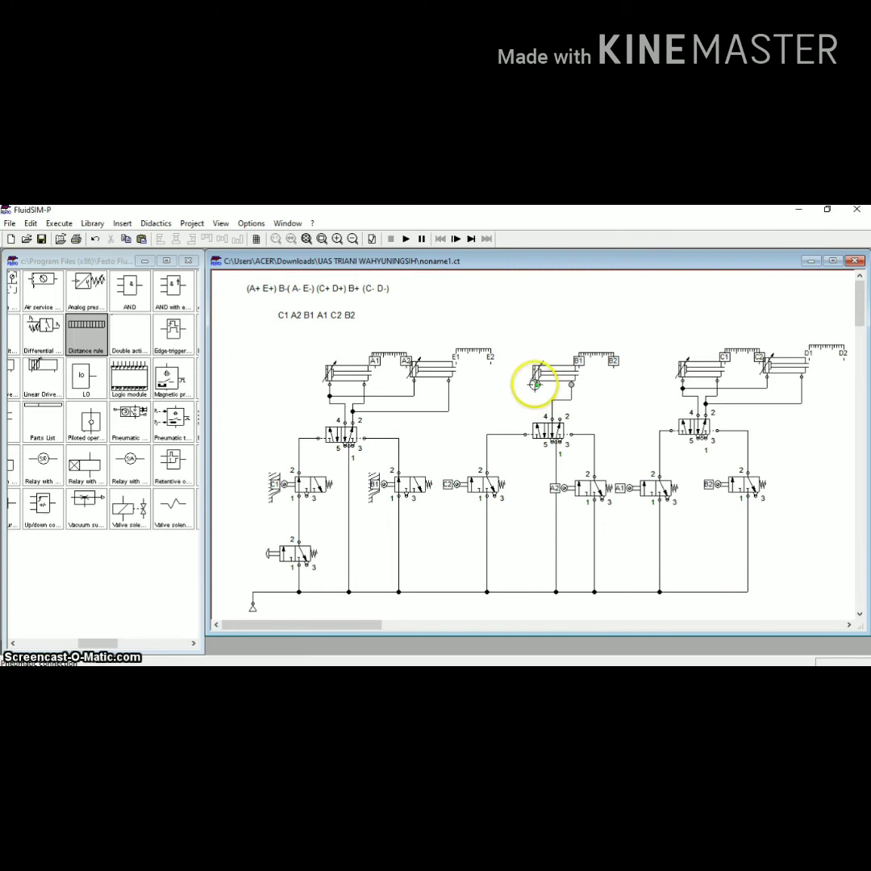
{"action": "left_click", "coordinate": [535, 385]}
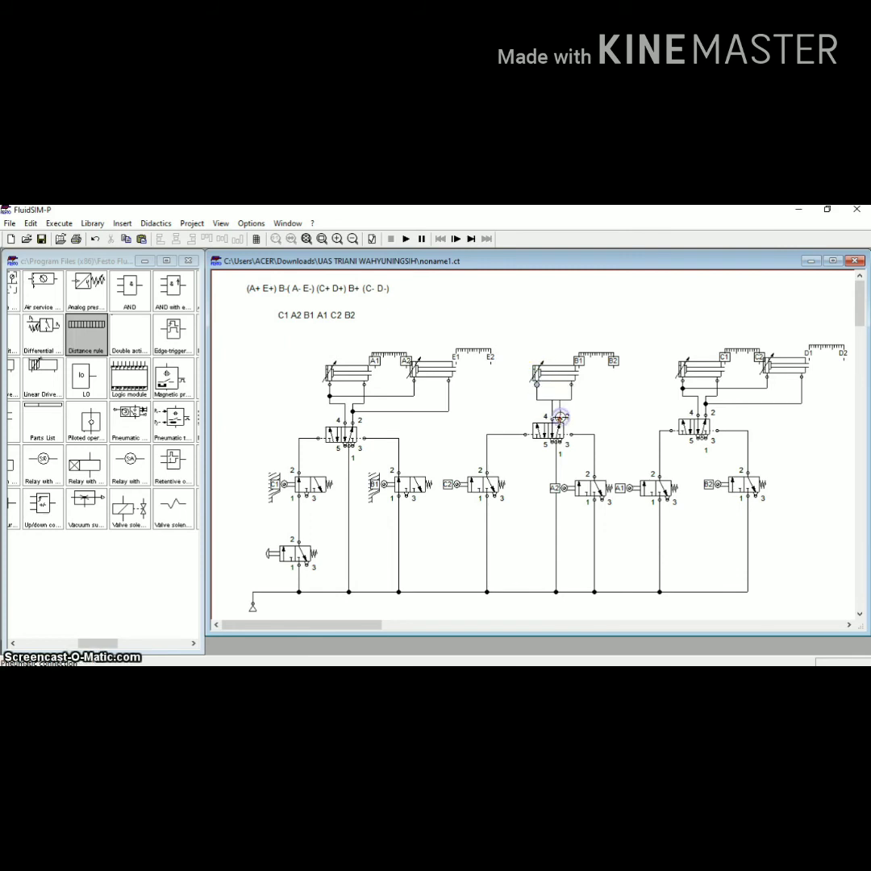
{"action": "left_click_drag", "start_coordinate": [560, 417], "coordinate": [559, 418]}
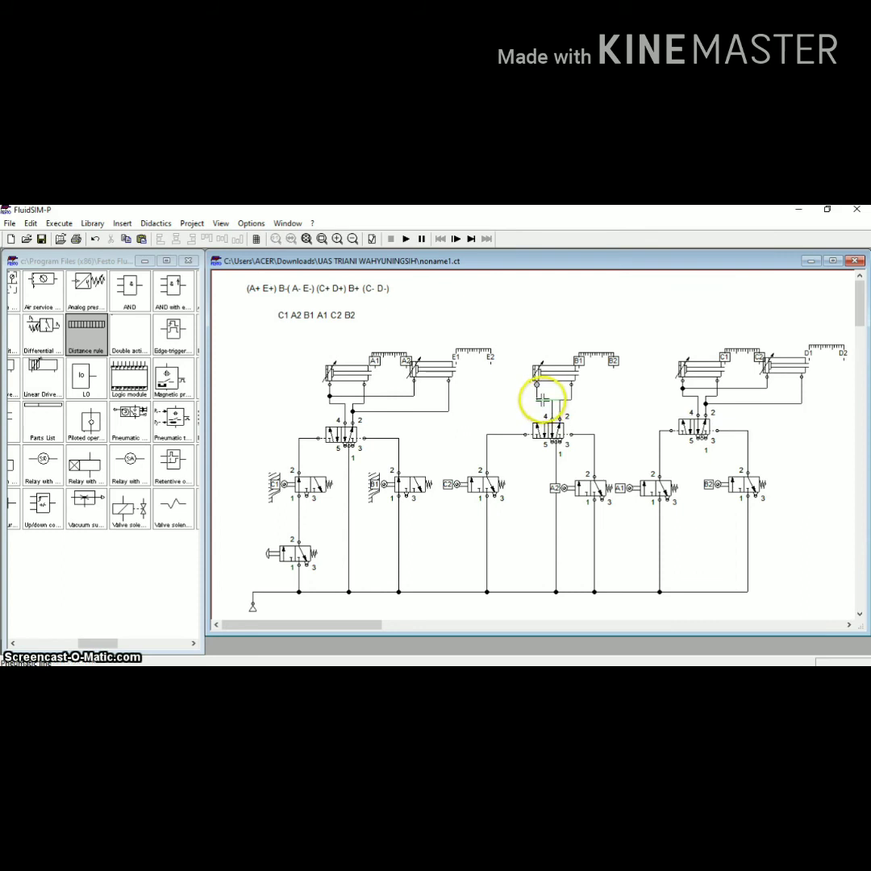
{"action": "left_click", "coordinate": [543, 400]}
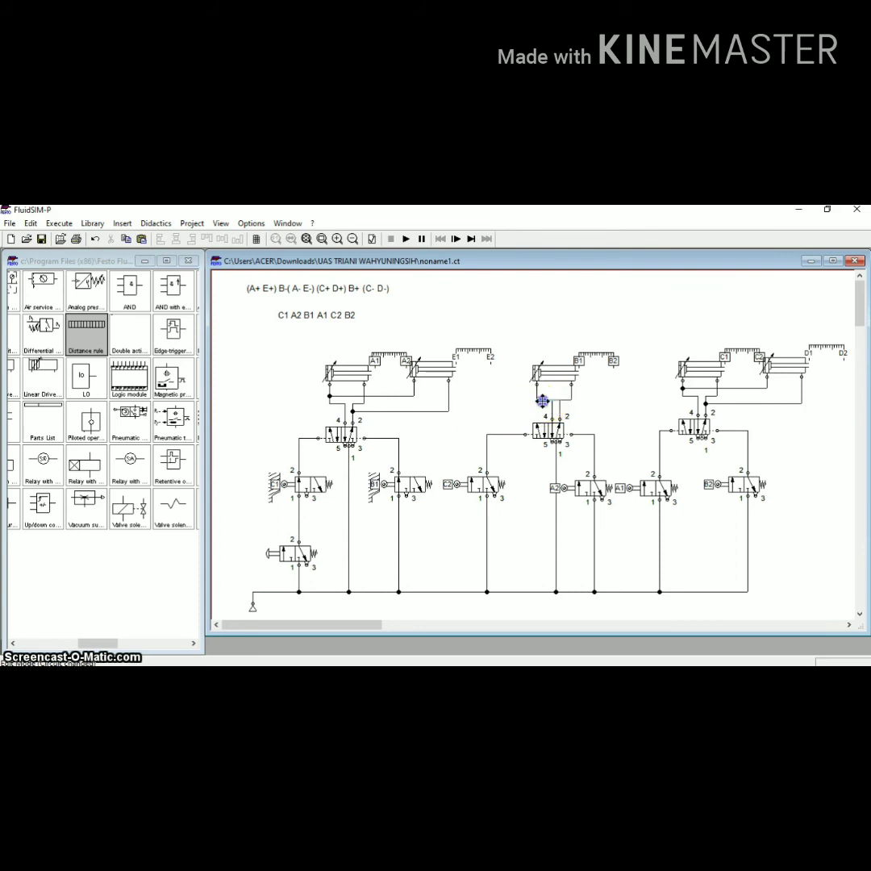
Relabel the mechanical connection of the third roller valve A2 and that of the fourth roller valve C2
{"action": "double_click", "coordinate": [457, 486]}
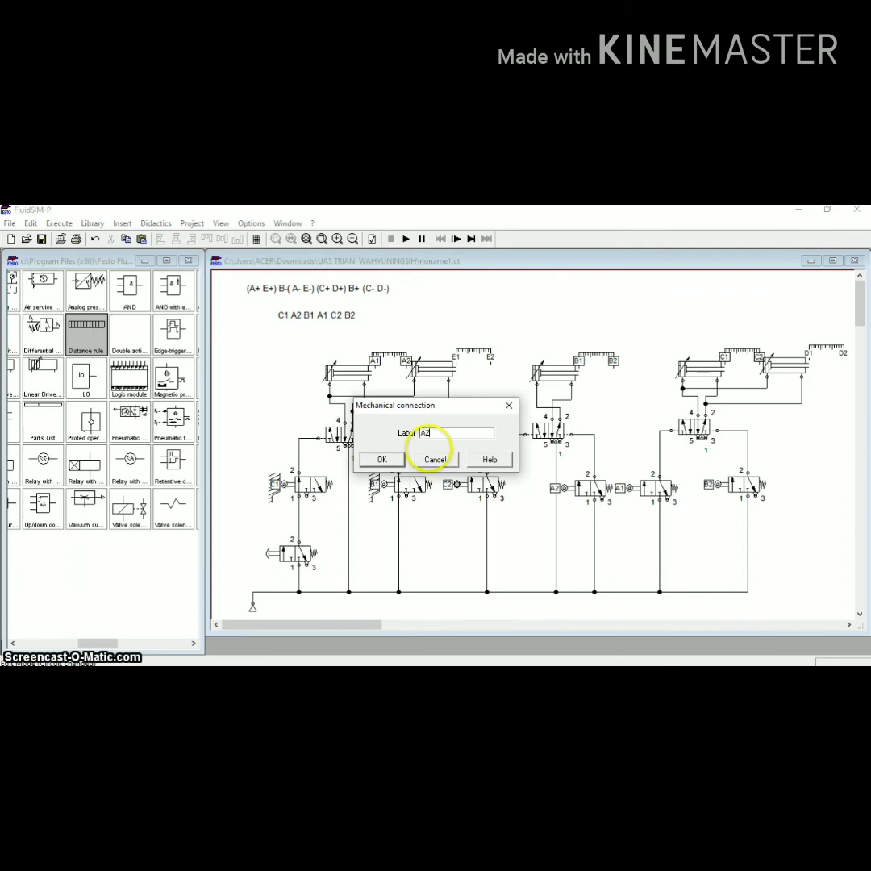
{"action": "left_click", "coordinate": [382, 459]}
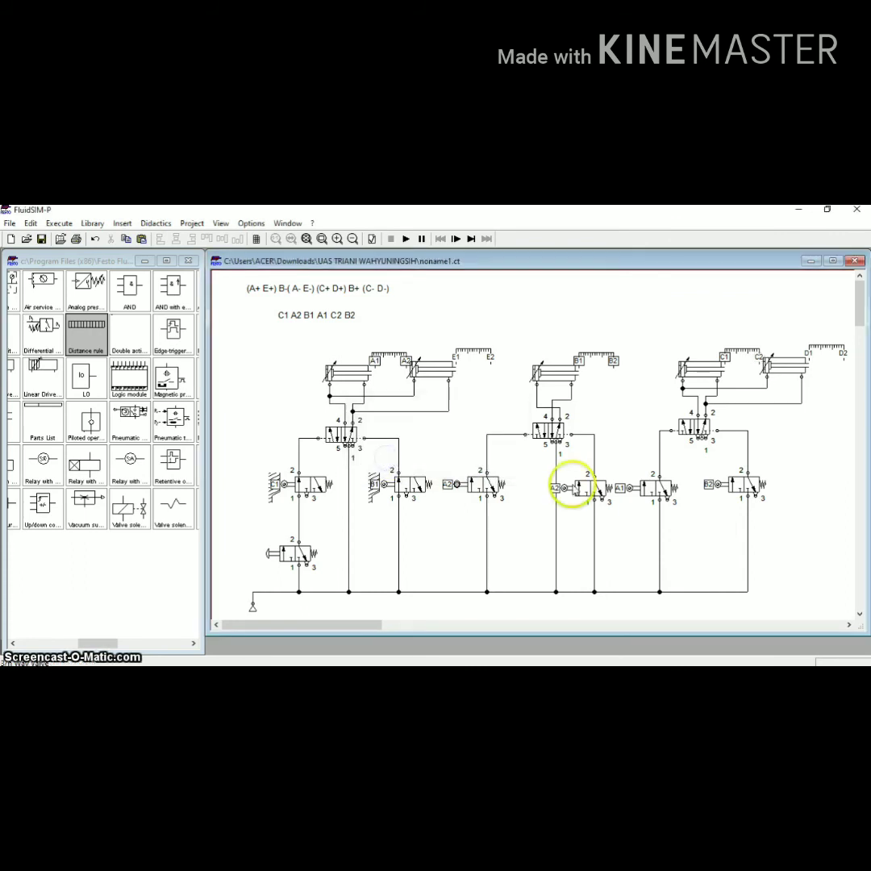
{"action": "double_click", "coordinate": [566, 489]}
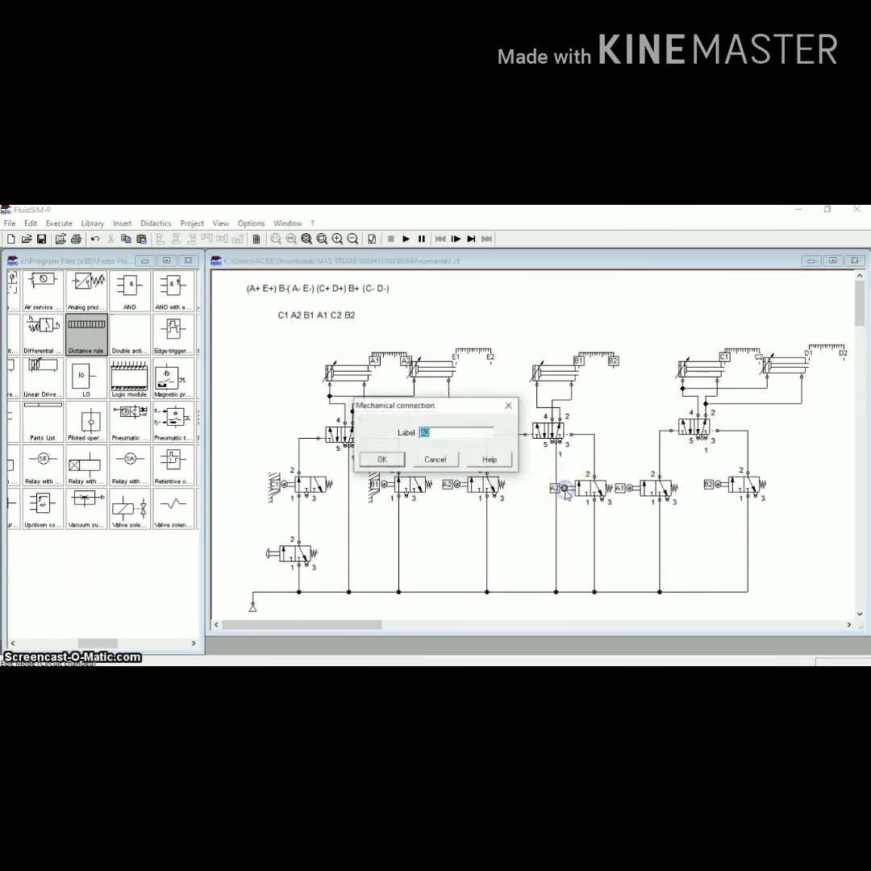
{"action": "left_click", "coordinate": [445, 435]}
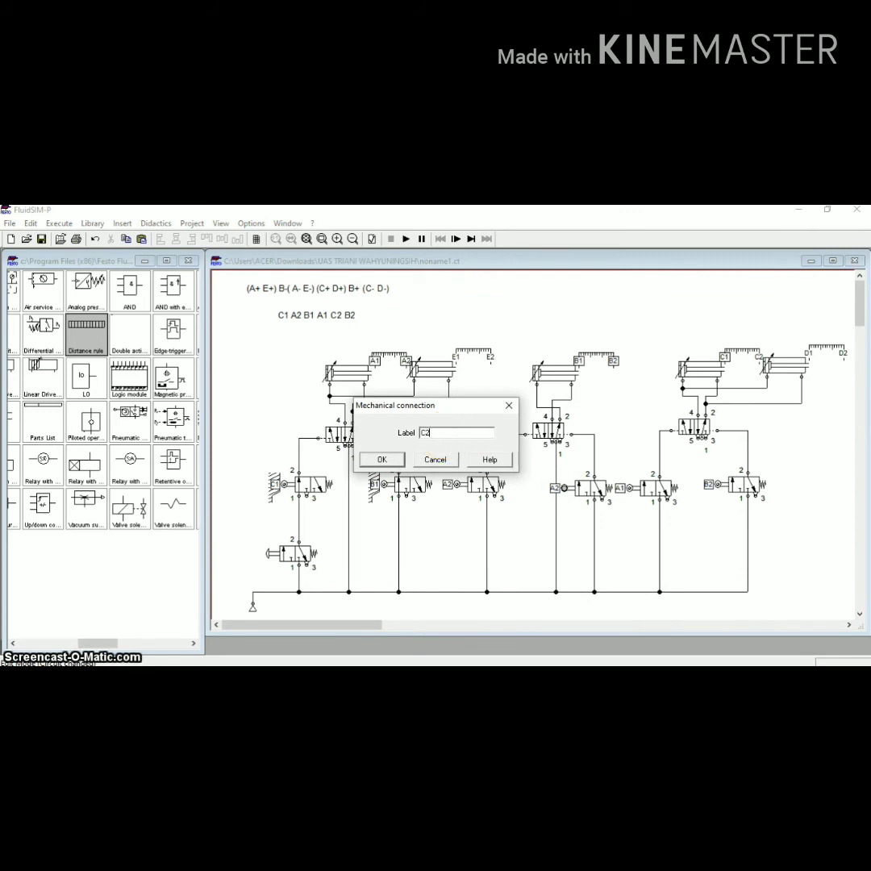
{"action": "left_click", "coordinate": [397, 461]}
{"action": "left_click", "coordinate": [390, 461]}
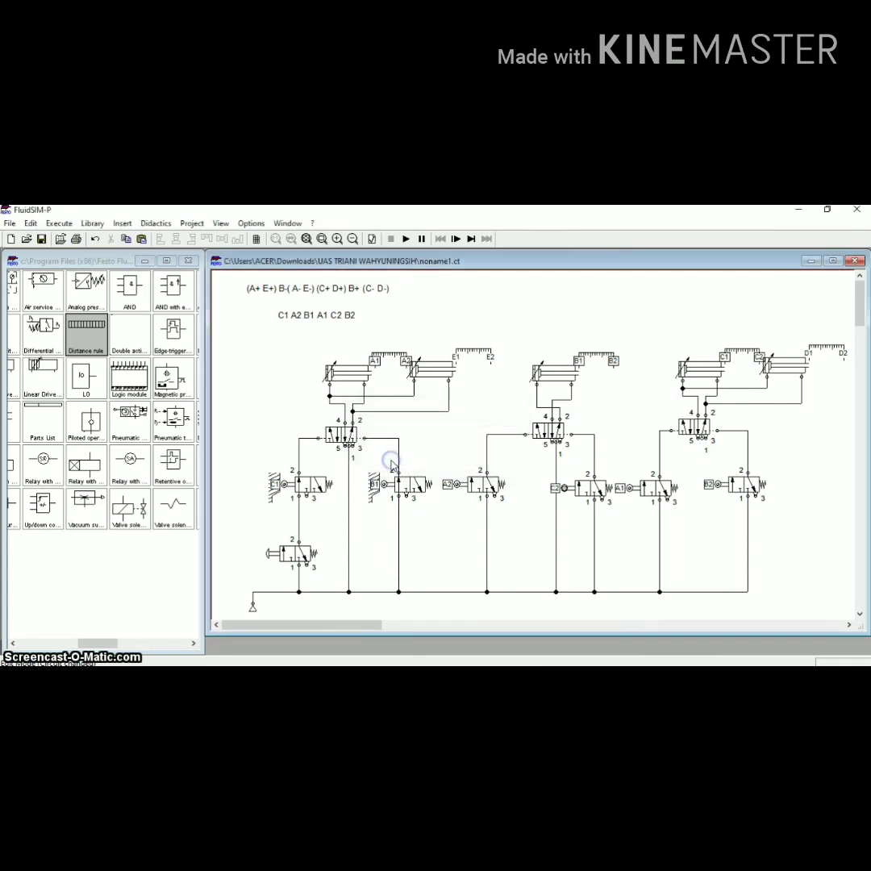
Simulate the corrected circuit despite the drawing warnings and actuate the manual start valve to check the cylinder sequence
{"action": "left_click", "coordinate": [405, 239]}
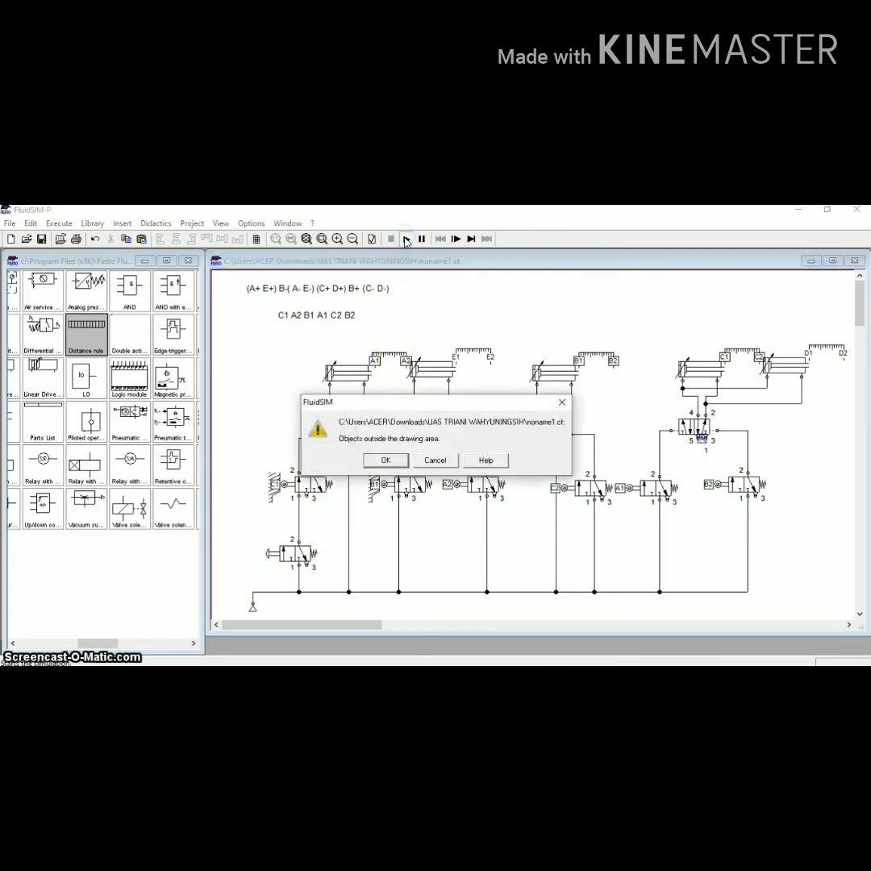
{"action": "left_click", "coordinate": [373, 463]}
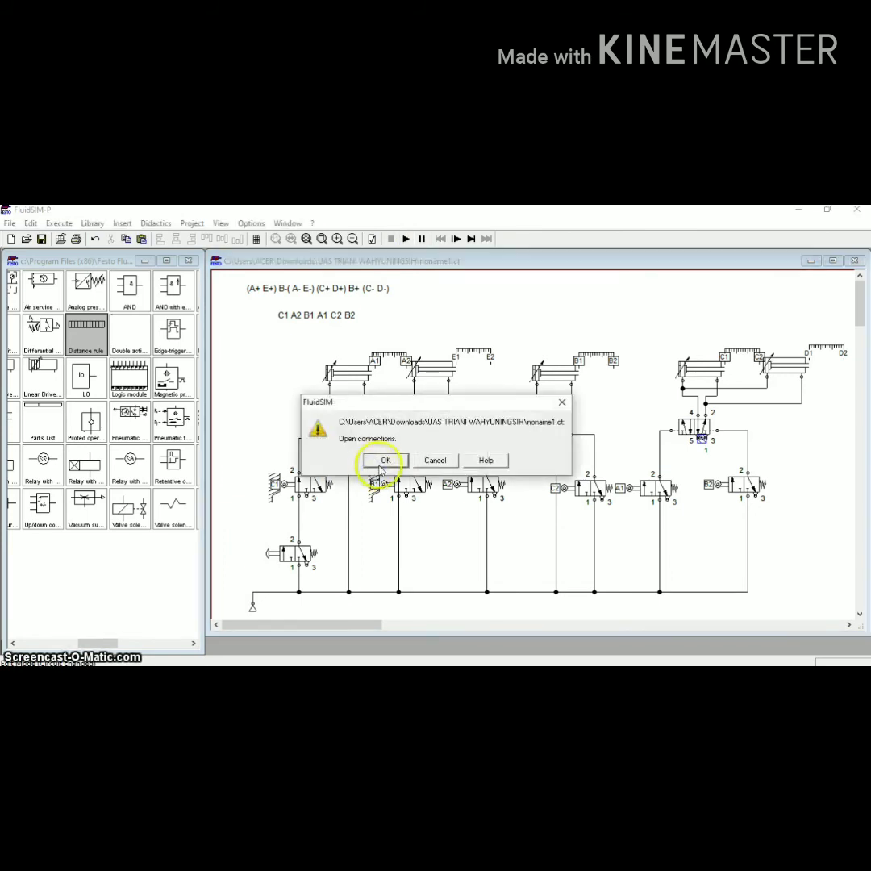
{"action": "left_click", "coordinate": [385, 461]}
{"action": "left_click", "coordinate": [385, 465]}
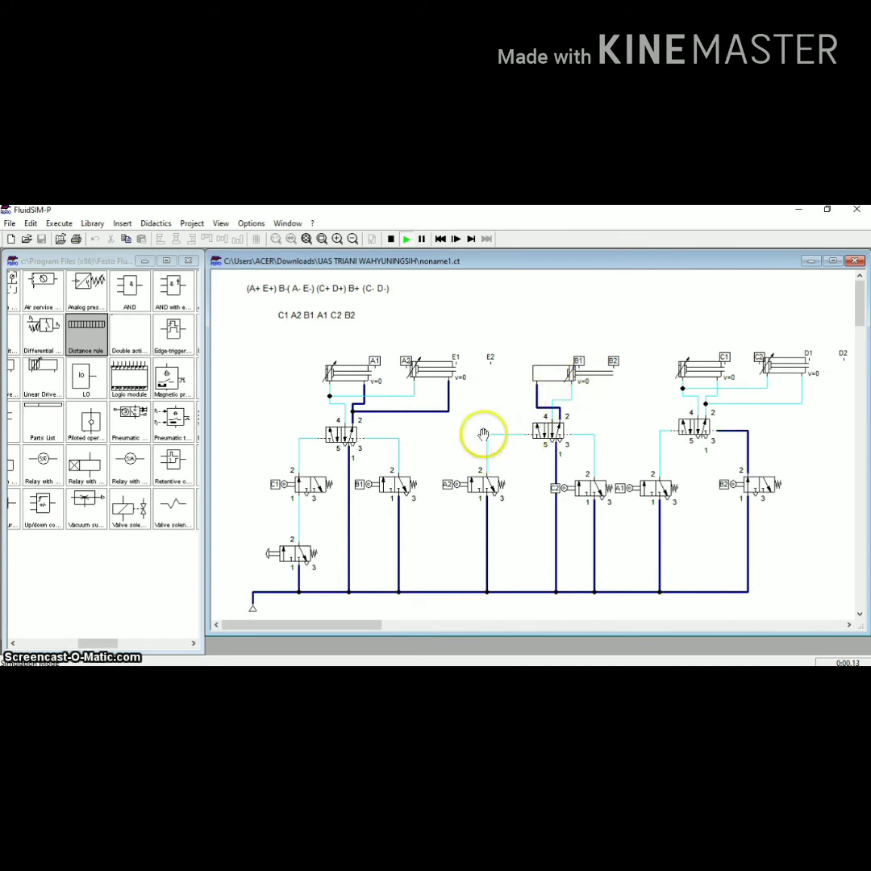
{"action": "left_click", "coordinate": [298, 551]}
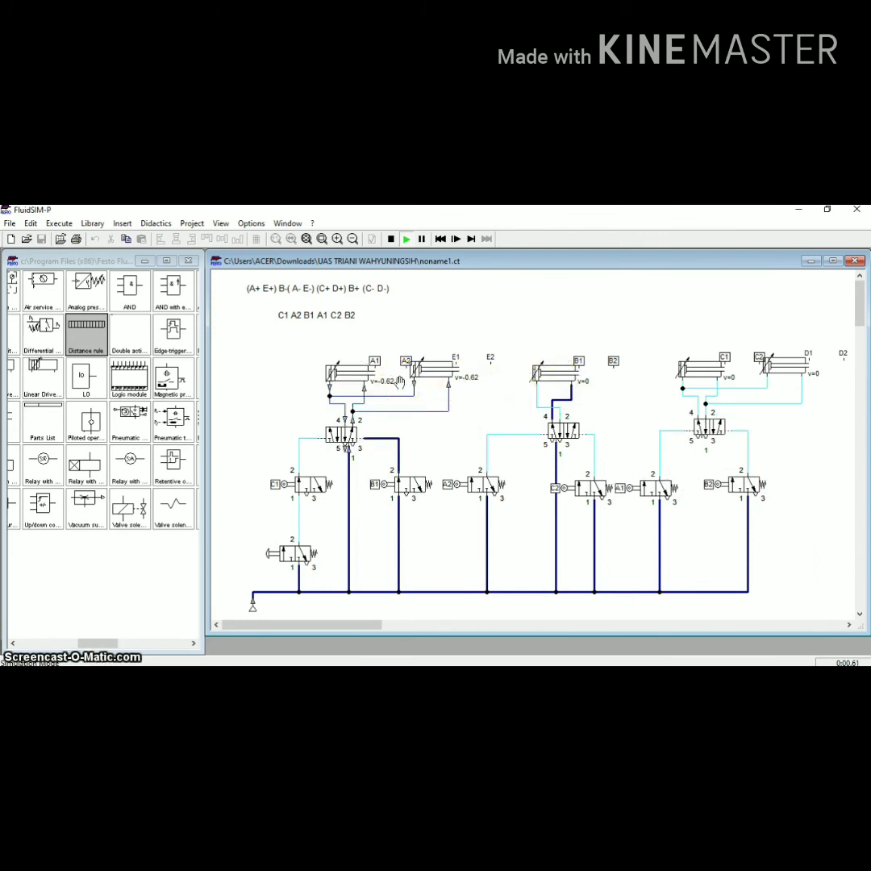
Stop the simulation and try the first idle-return roller variant as the mechanical actuation of the A1 roller valve
{"action": "left_click", "coordinate": [560, 367]}
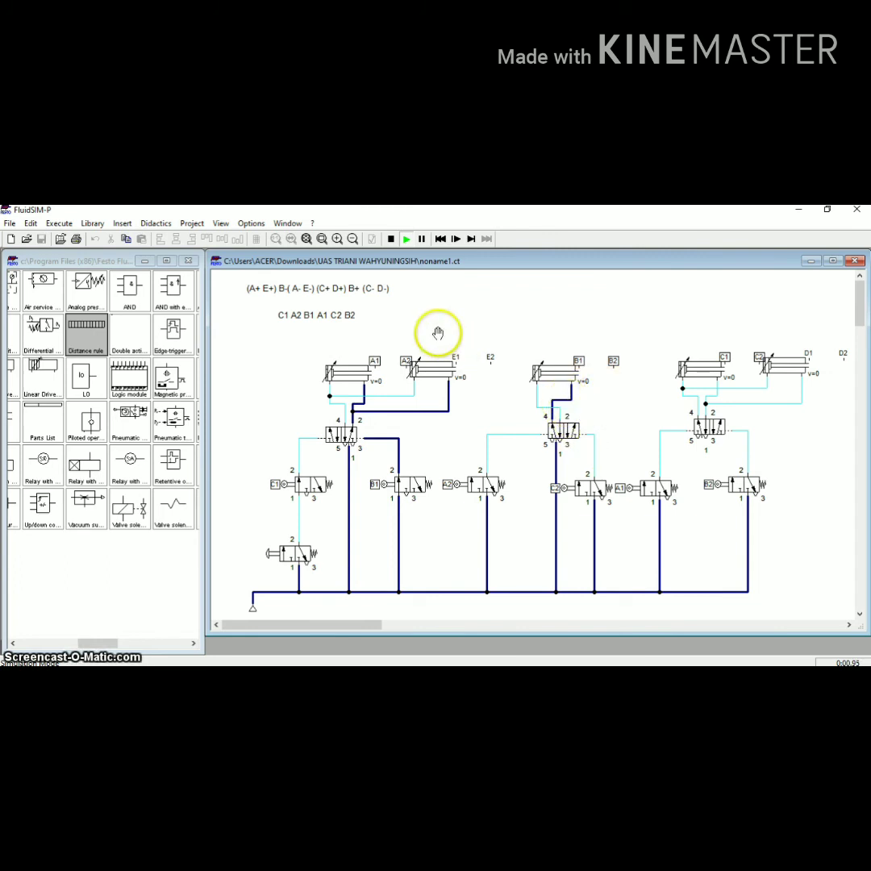
{"action": "left_click", "coordinate": [394, 238]}
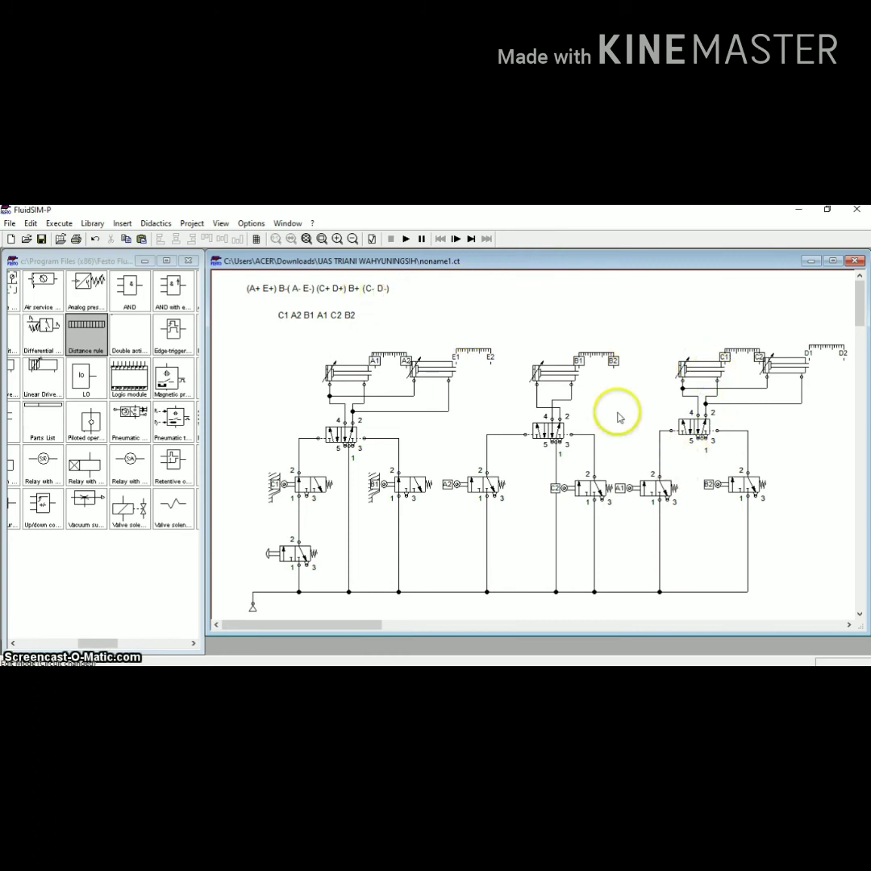
{"action": "double_click", "coordinate": [649, 490]}
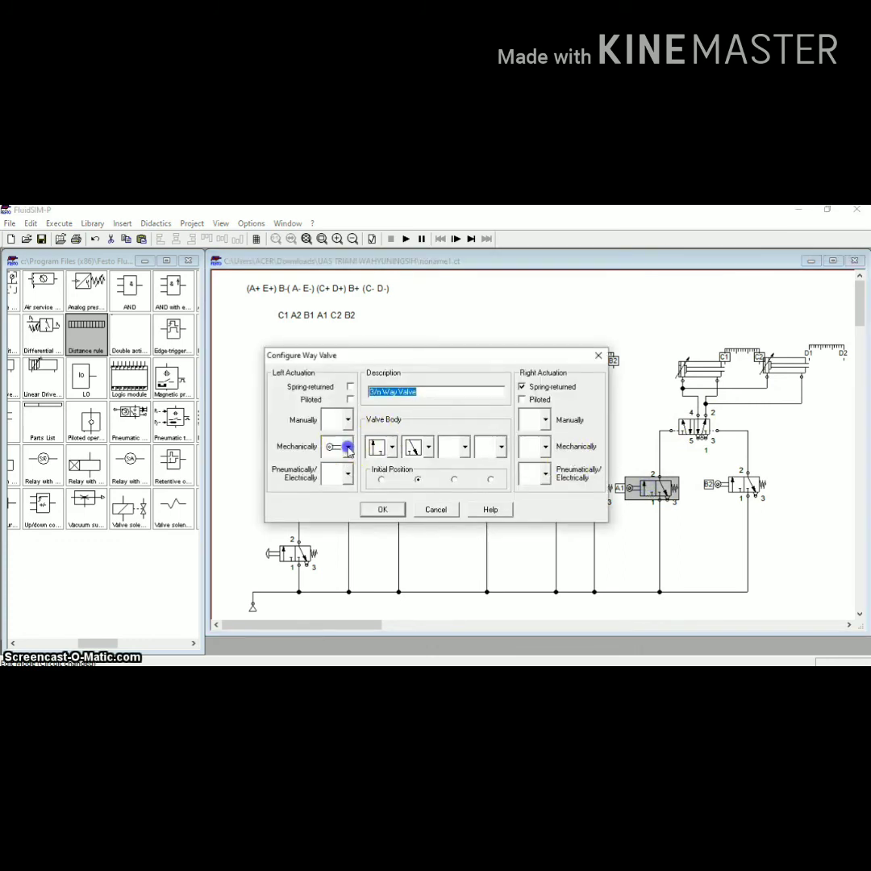
{"action": "left_click", "coordinate": [348, 449]}
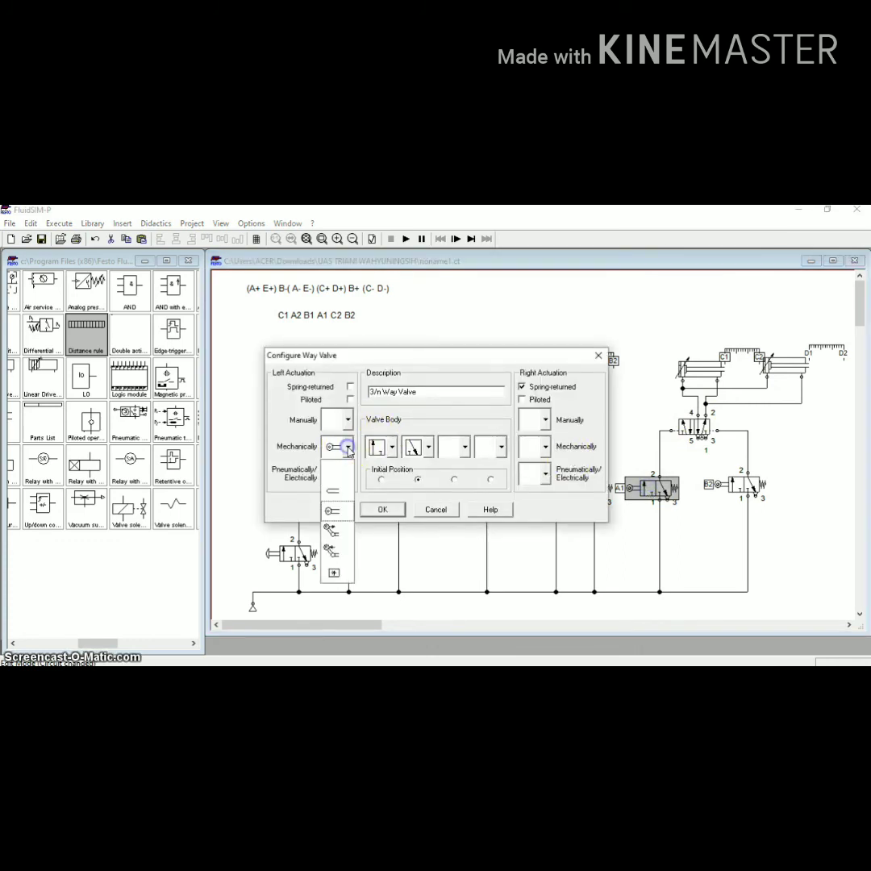
{"action": "left_click", "coordinate": [337, 534]}
{"action": "left_click", "coordinate": [384, 512]}
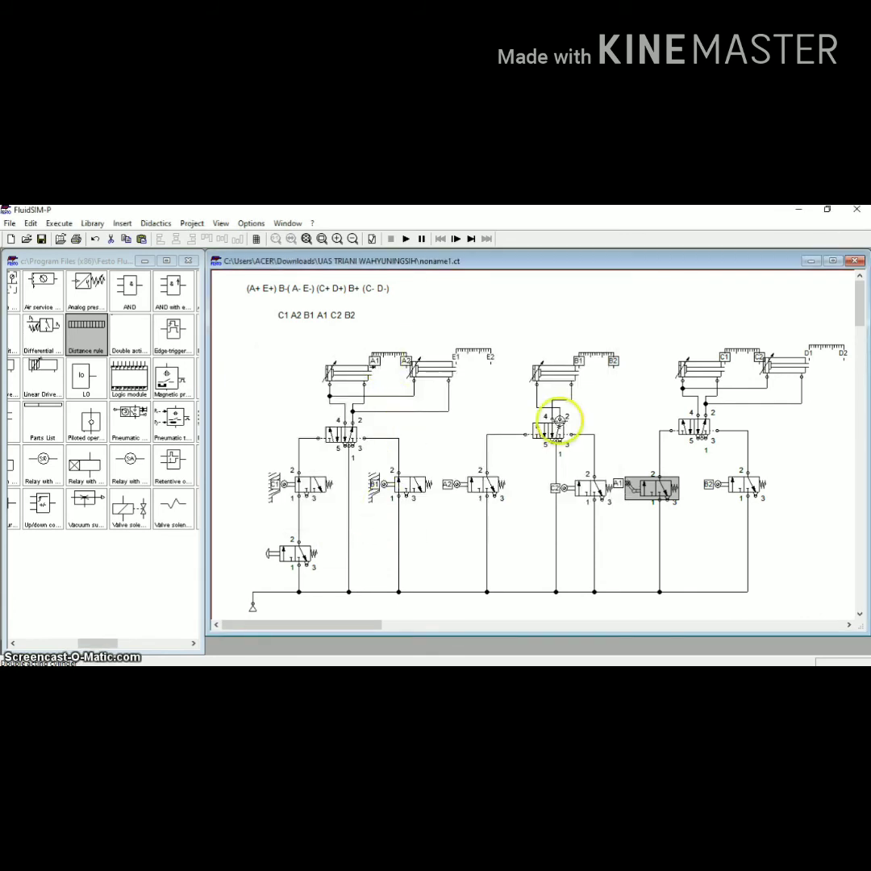
{"action": "left_click", "coordinate": [351, 366]}
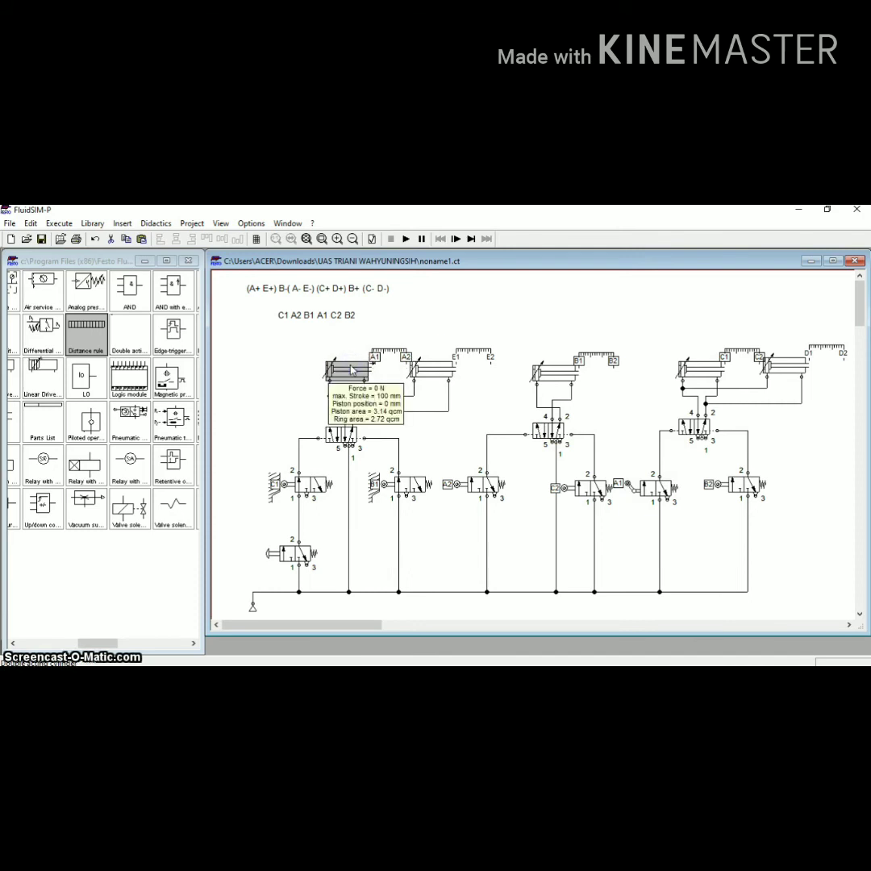
{"action": "left_click", "coordinate": [541, 318]}
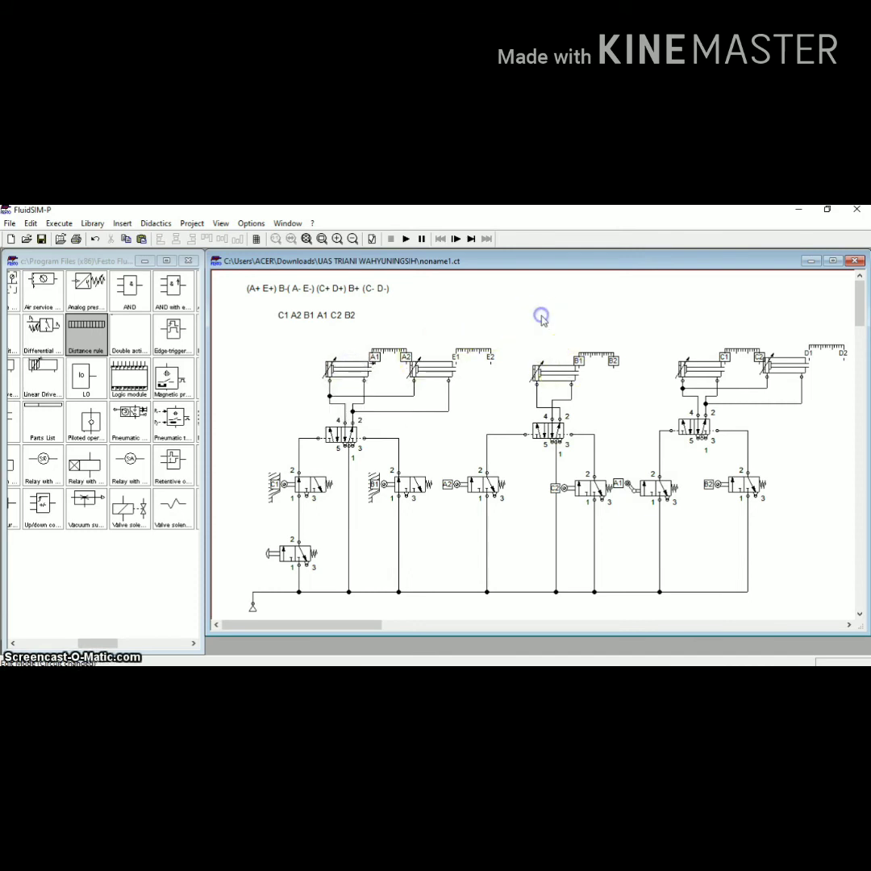
Simulate the circuit with the modified A1 valve despite the drawing warnings and actuate the manual start valve
{"action": "left_click", "coordinate": [408, 239]}
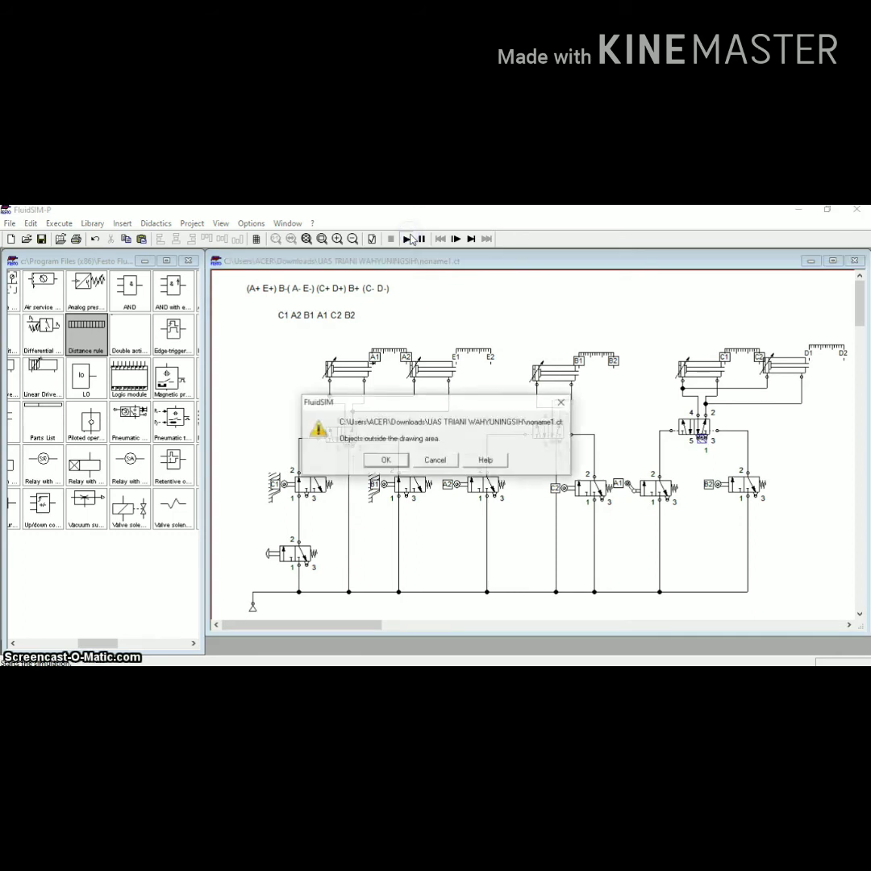
{"action": "left_click", "coordinate": [384, 462]}
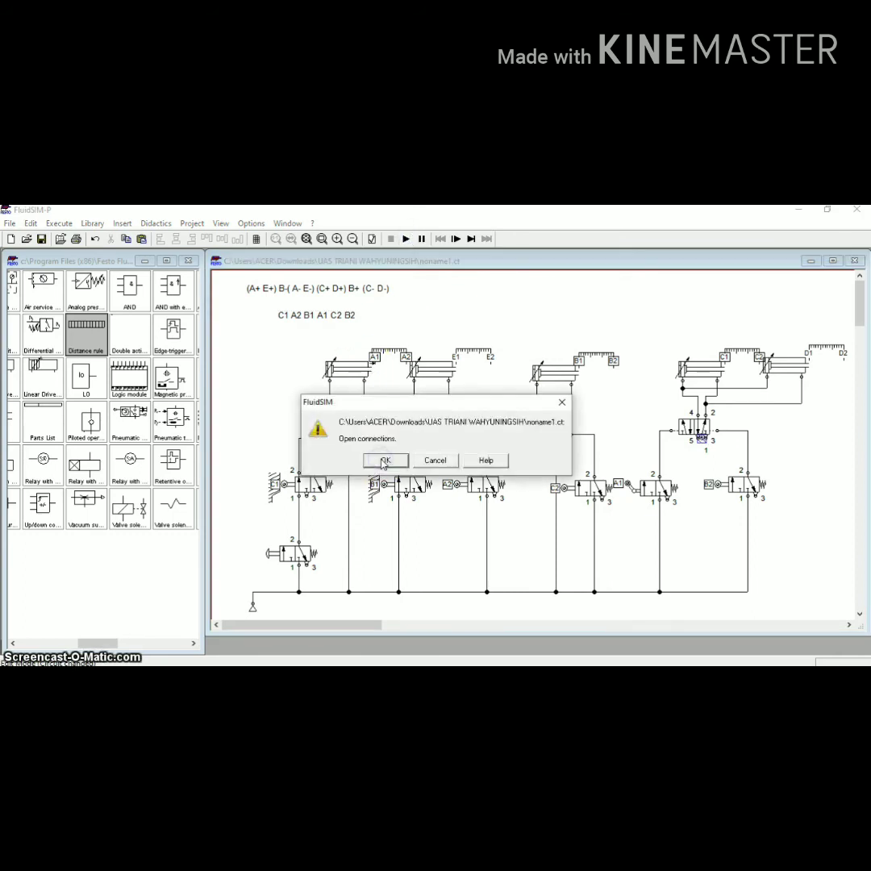
{"action": "left_click", "coordinate": [384, 462]}
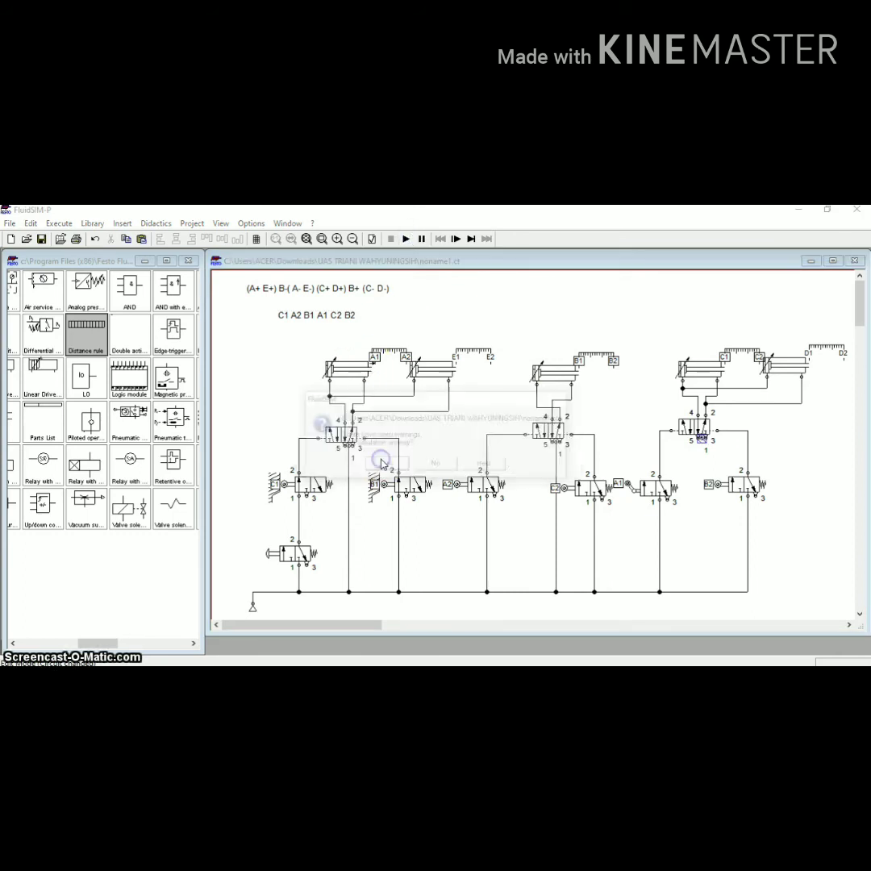
{"action": "left_click", "coordinate": [382, 461]}
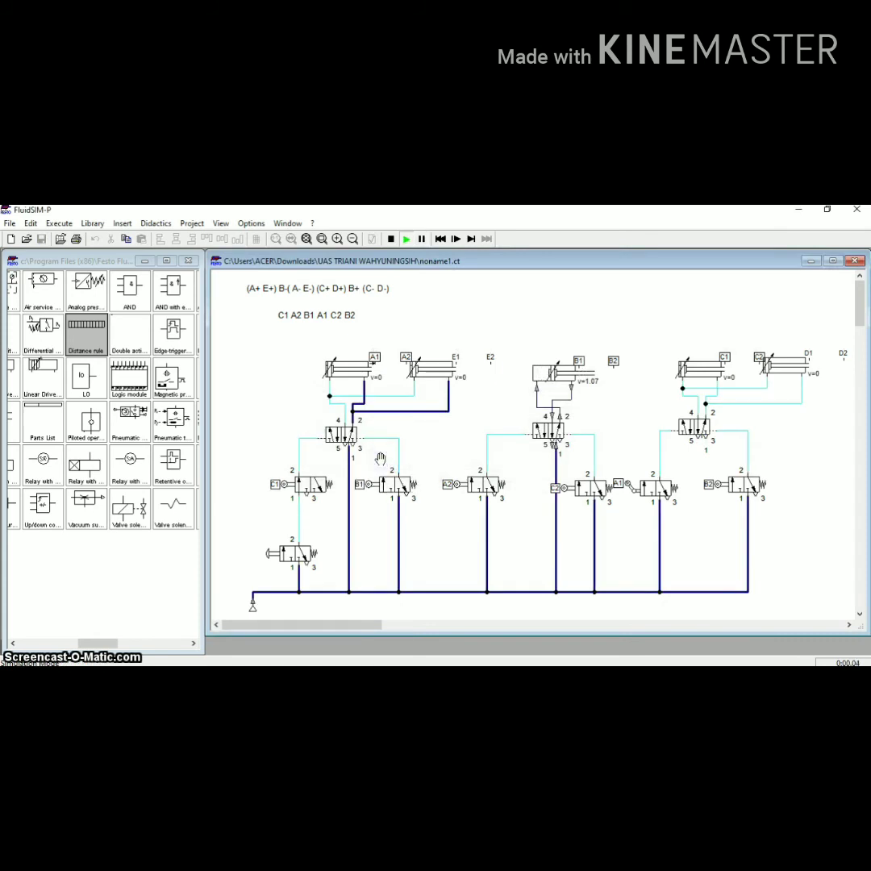
{"action": "left_click", "coordinate": [297, 553]}
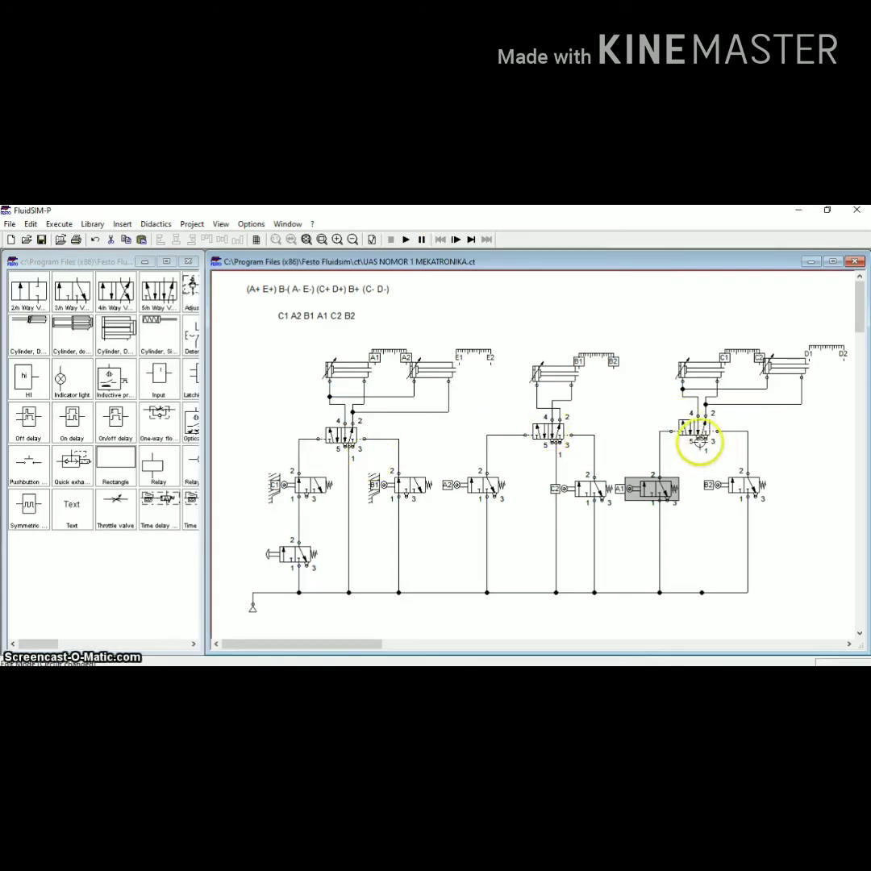
Connect port 1 of the C-D cylinders' 5/n way valve to the supply line and give the A1 valve the second idle-return roller variant
{"action": "left_click", "coordinate": [702, 547]}
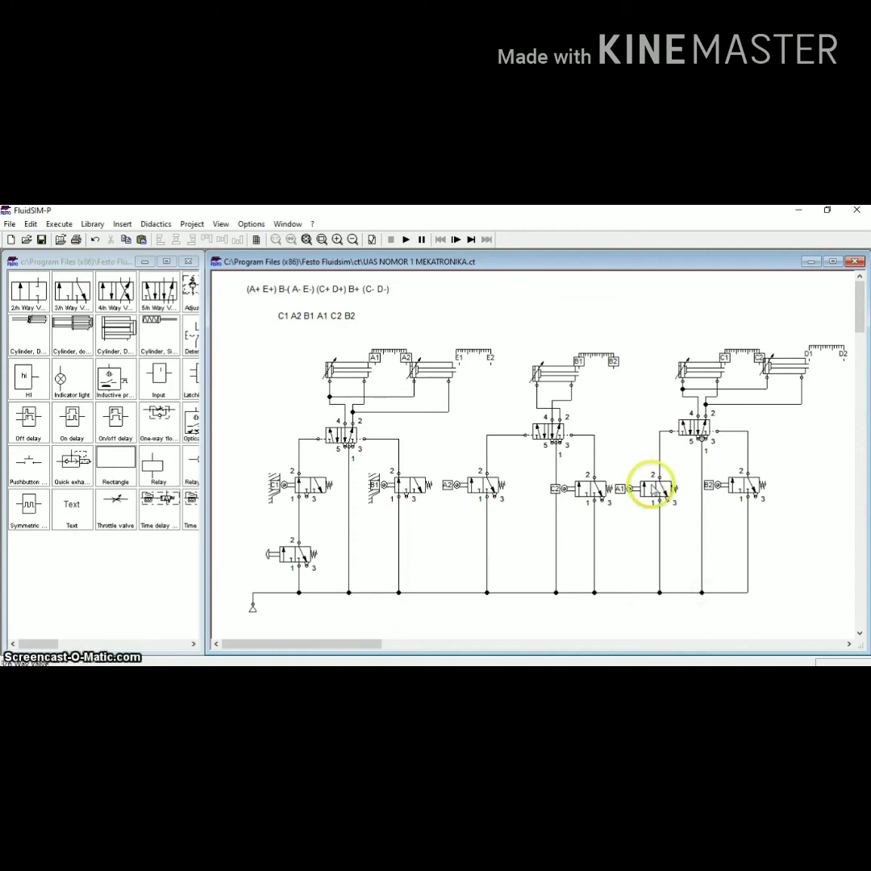
{"action": "left_click", "coordinate": [652, 488]}
{"action": "double_click", "coordinate": [652, 487]}
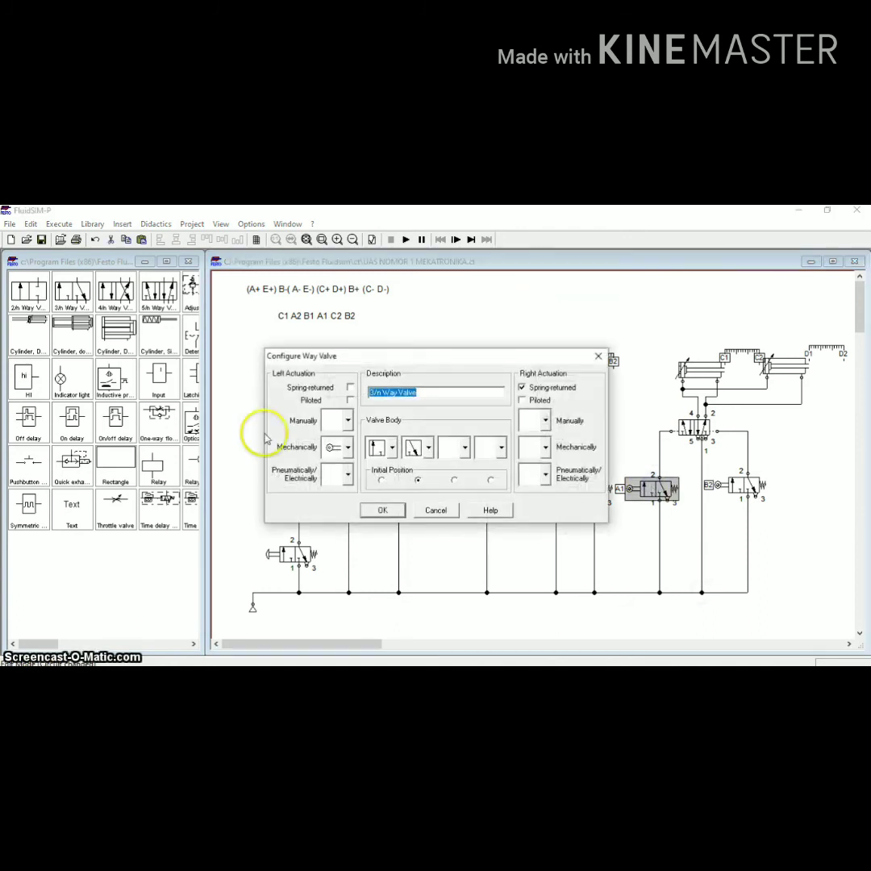
{"action": "left_click", "coordinate": [348, 449]}
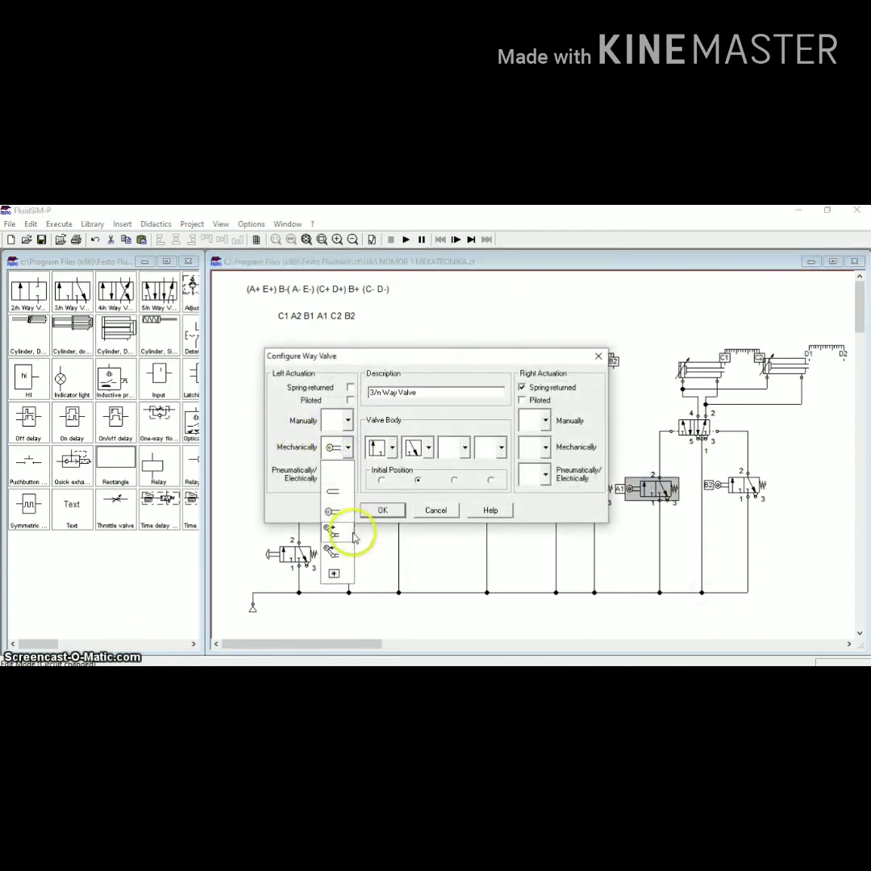
{"action": "left_click", "coordinate": [334, 551]}
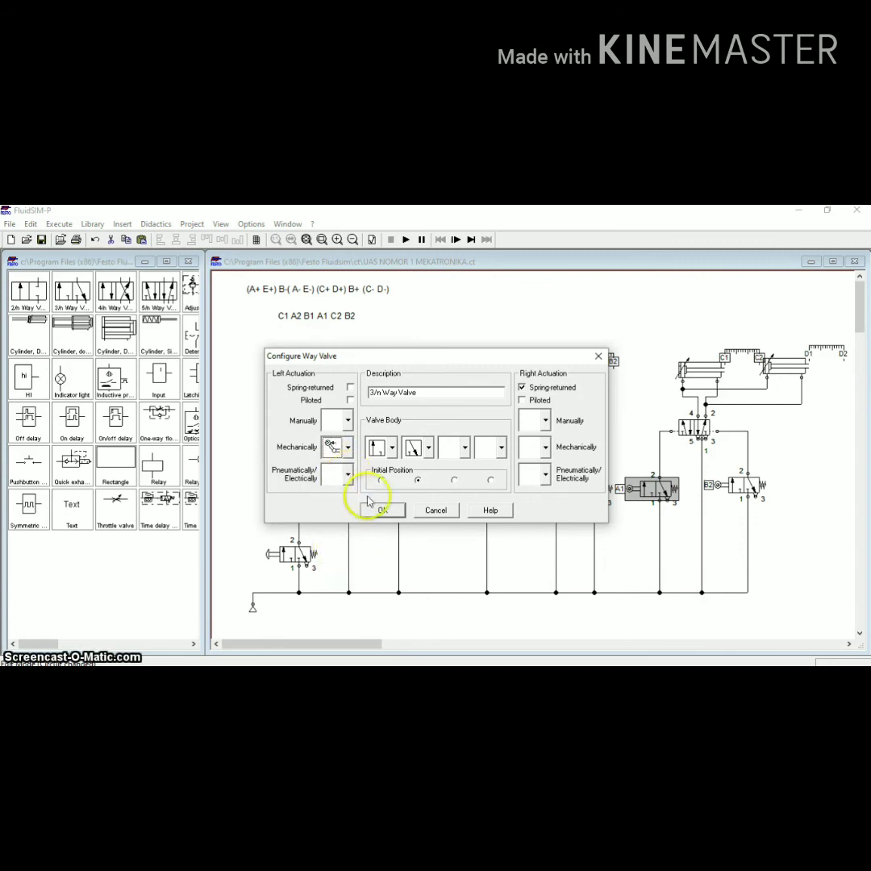
{"action": "left_click", "coordinate": [376, 511]}
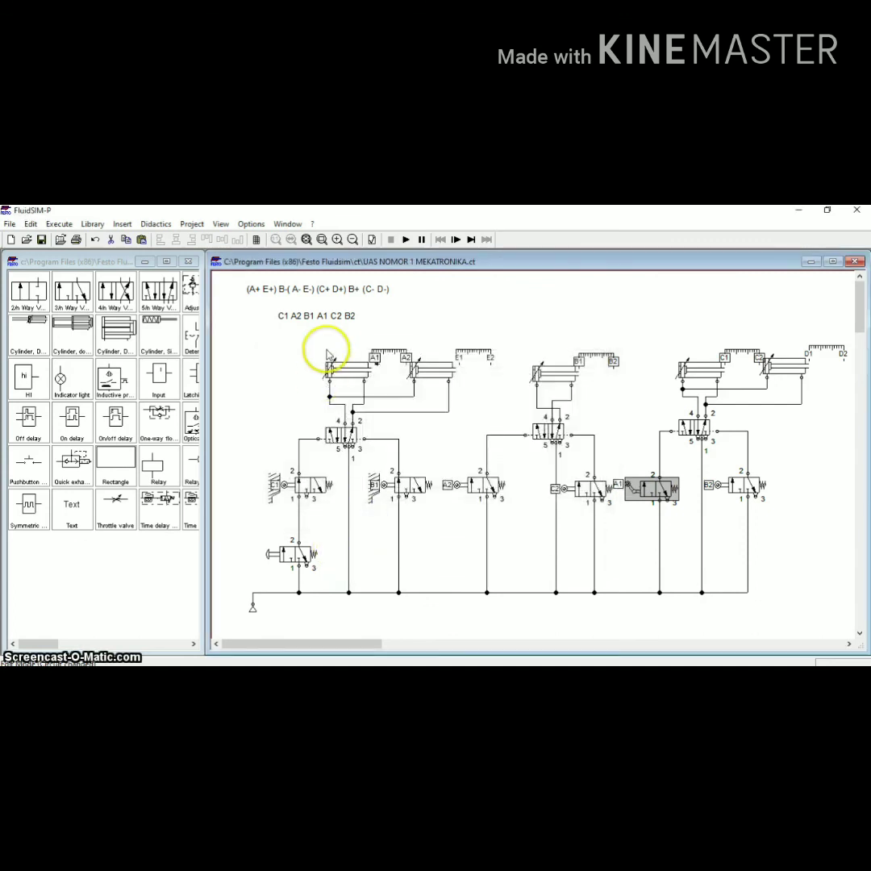
Simulate the circuit with the newly supplied C-D valve despite the warnings and actuate the manual start valve
{"action": "left_click", "coordinate": [407, 240]}
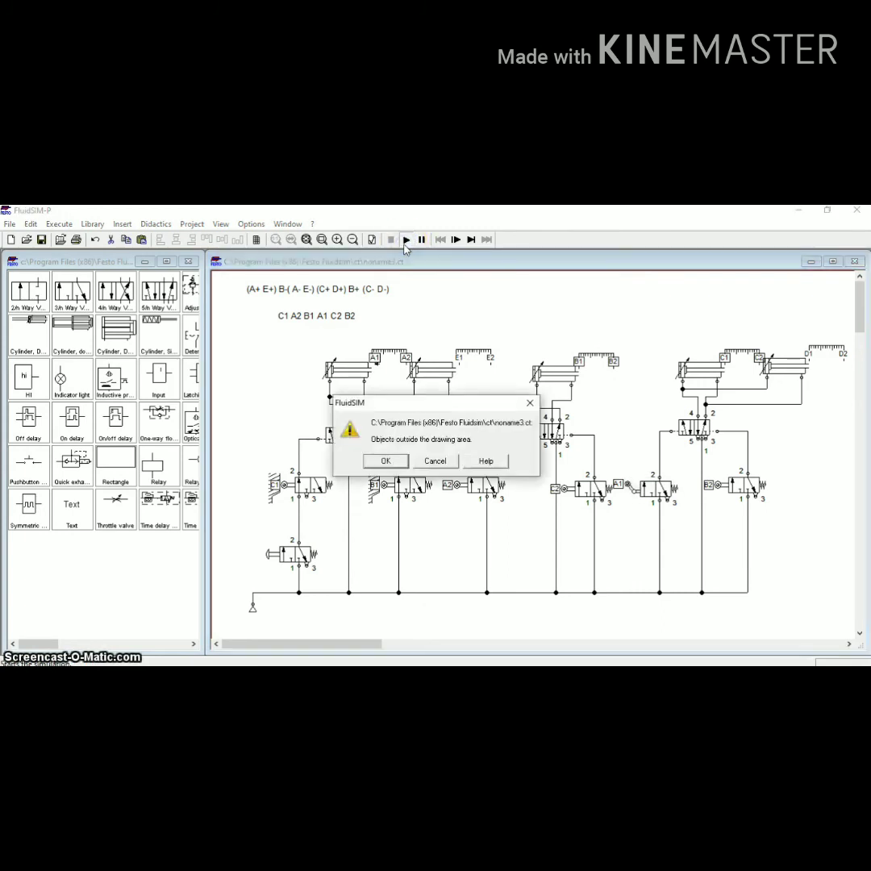
{"action": "left_click", "coordinate": [385, 461]}
{"action": "left_click", "coordinate": [386, 461]}
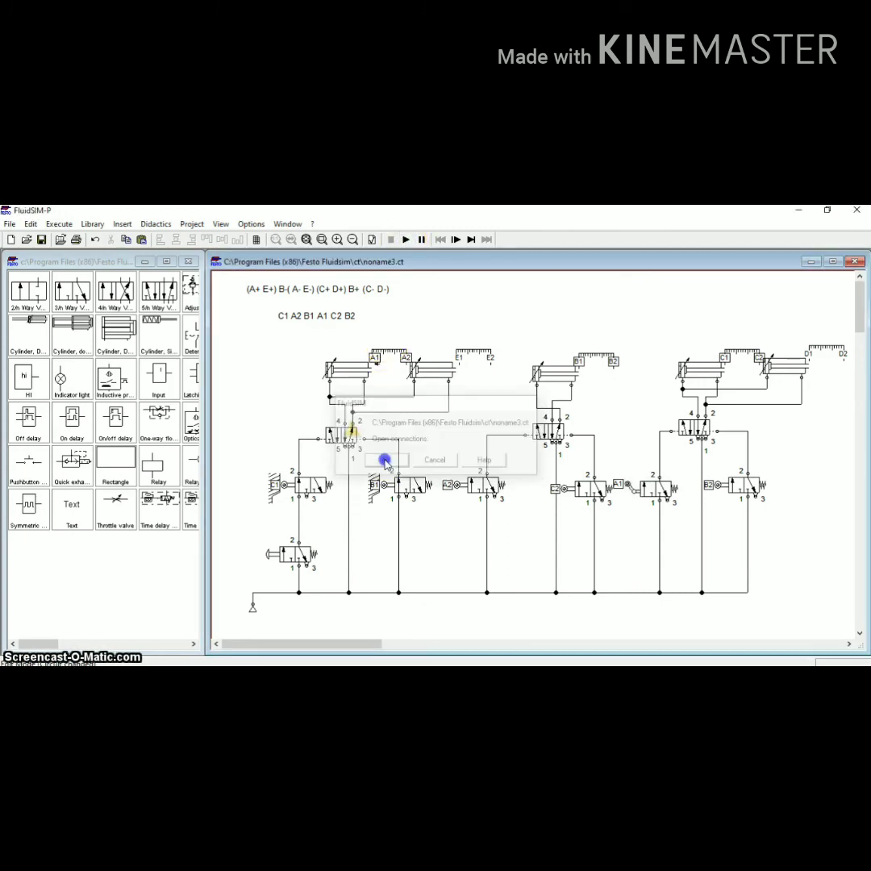
{"action": "left_click", "coordinate": [386, 465]}
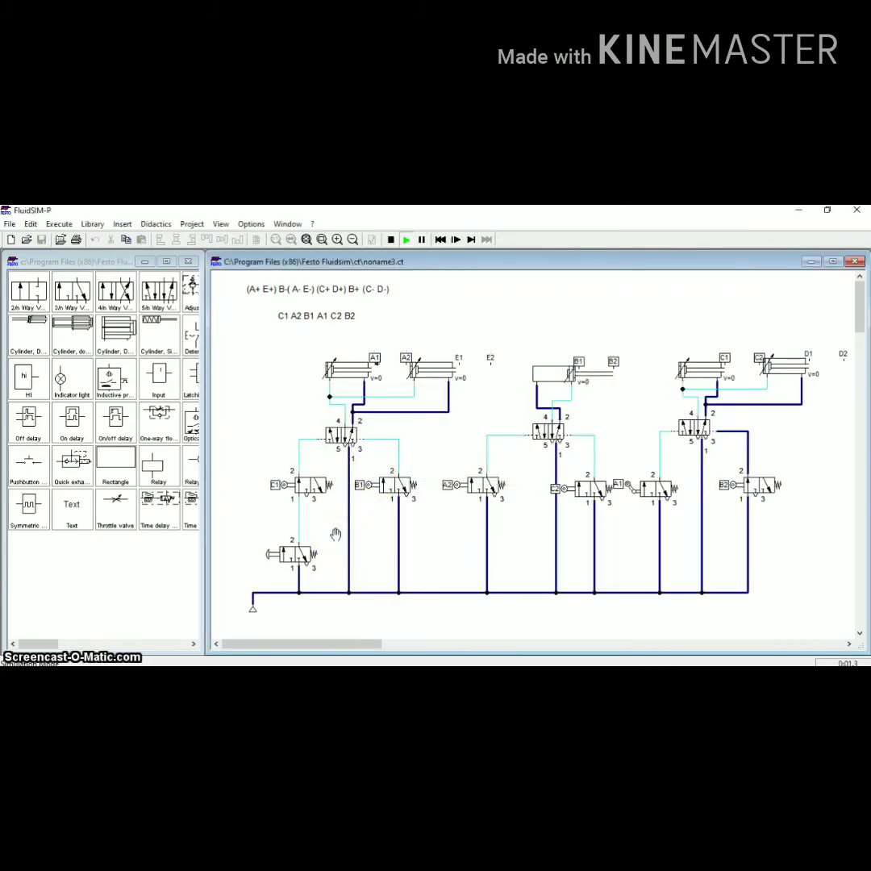
{"action": "left_click", "coordinate": [297, 555]}
Set the simulation's slow-motion factor to 1:30 and actuate the manual start valve again
{"action": "left_click", "coordinate": [252, 224]}
{"action": "left_click", "coordinate": [274, 272]}
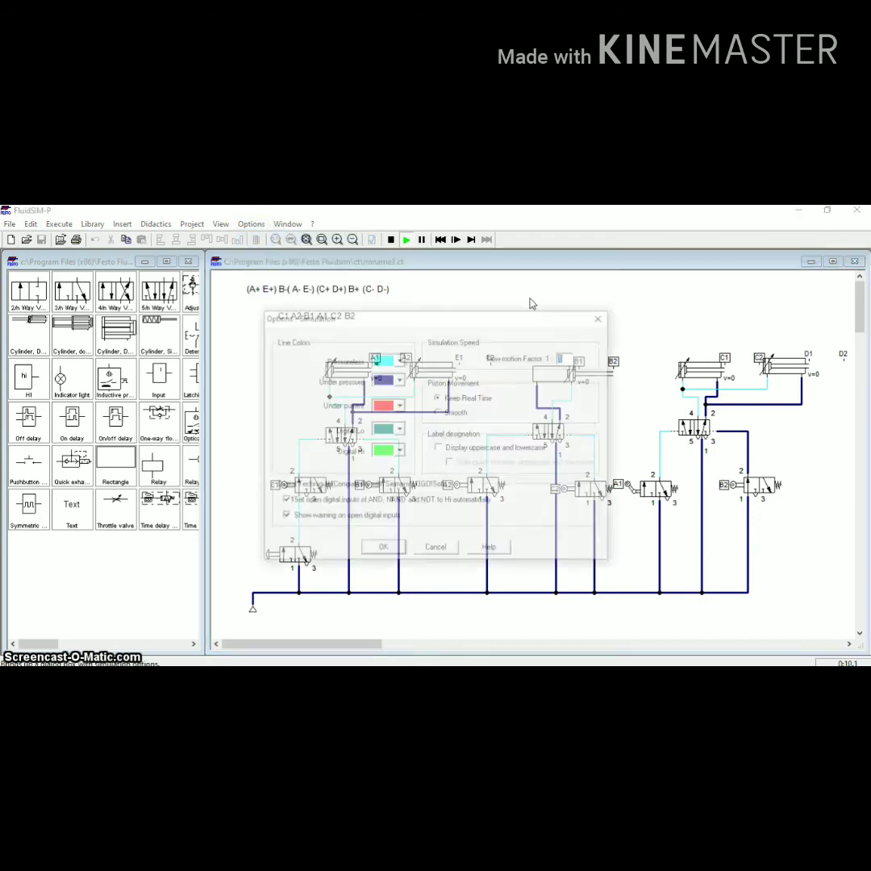
{"action": "left_click", "coordinate": [566, 356]}
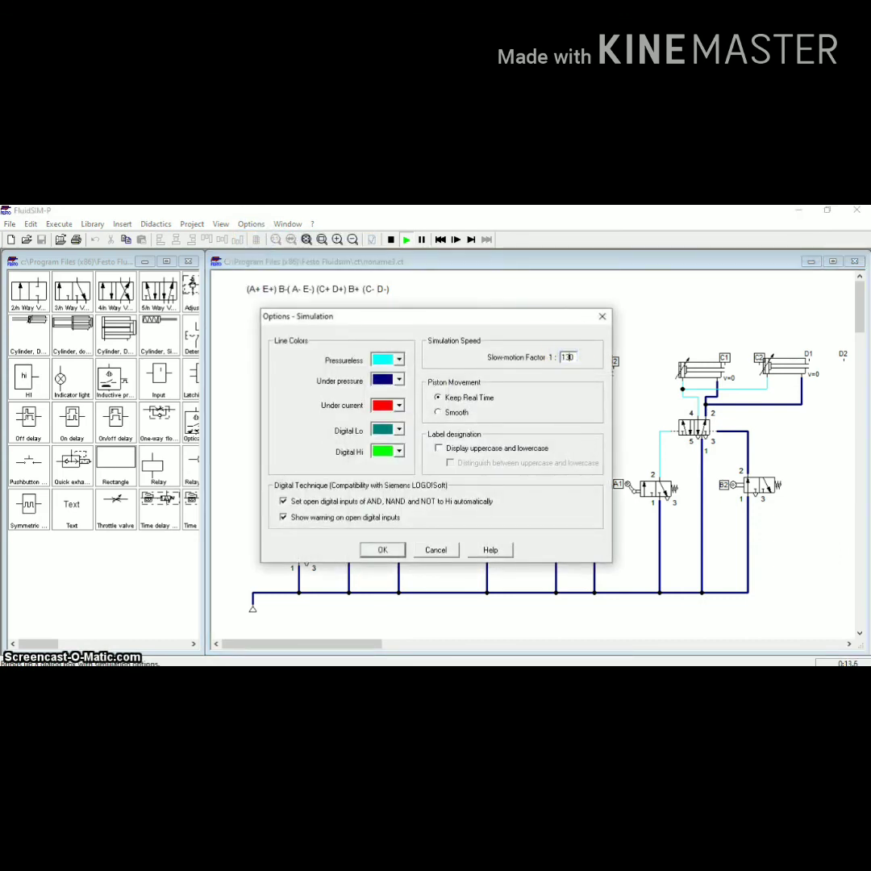
{"action": "left_click", "coordinate": [382, 551]}
{"action": "left_click", "coordinate": [304, 555]}
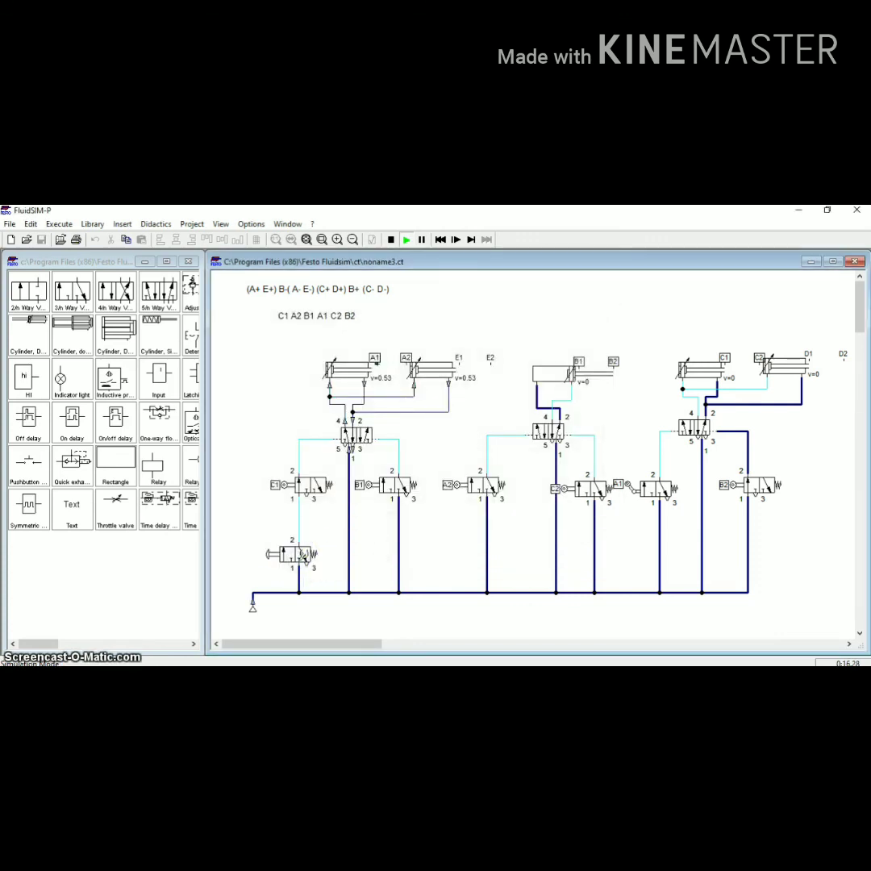
Stop the simulation and check the slow-motion factor in the simulation options
{"action": "left_click", "coordinate": [392, 240]}
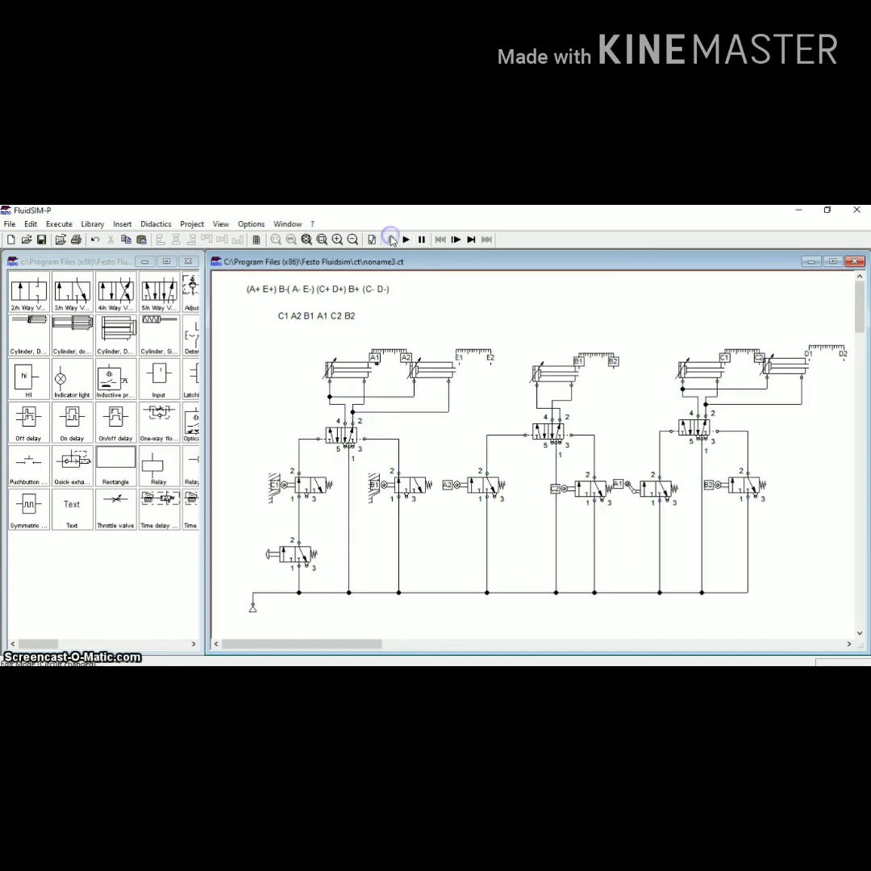
{"action": "left_click", "coordinate": [251, 225]}
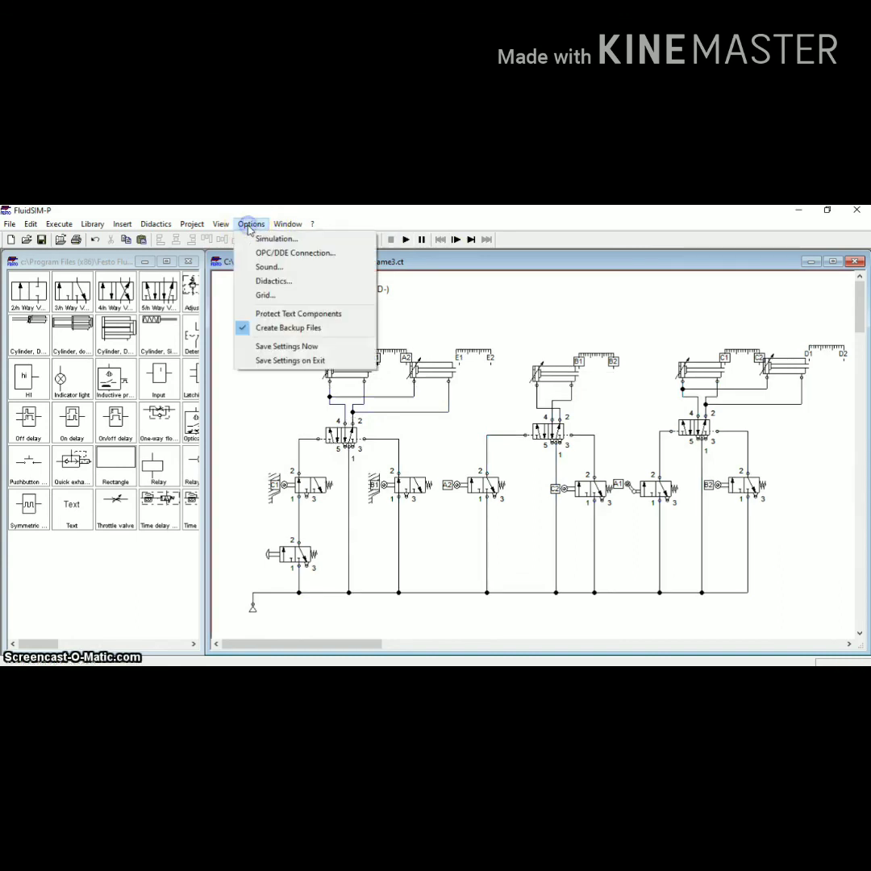
{"action": "left_click", "coordinate": [262, 239]}
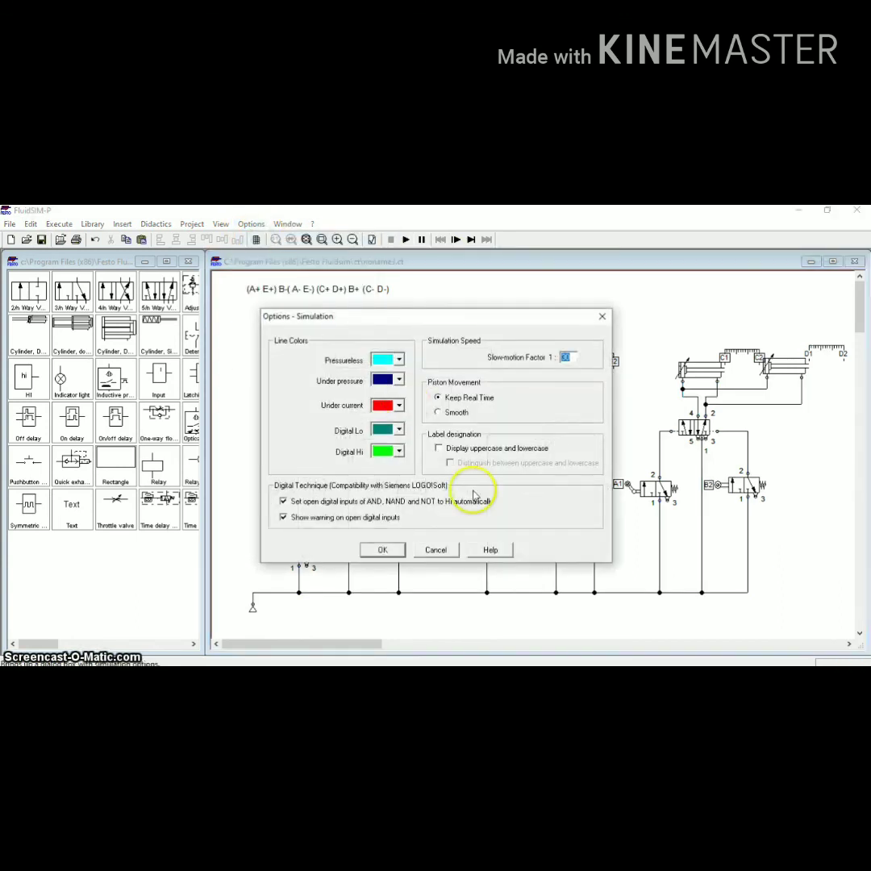
{"action": "left_click", "coordinate": [381, 551]}
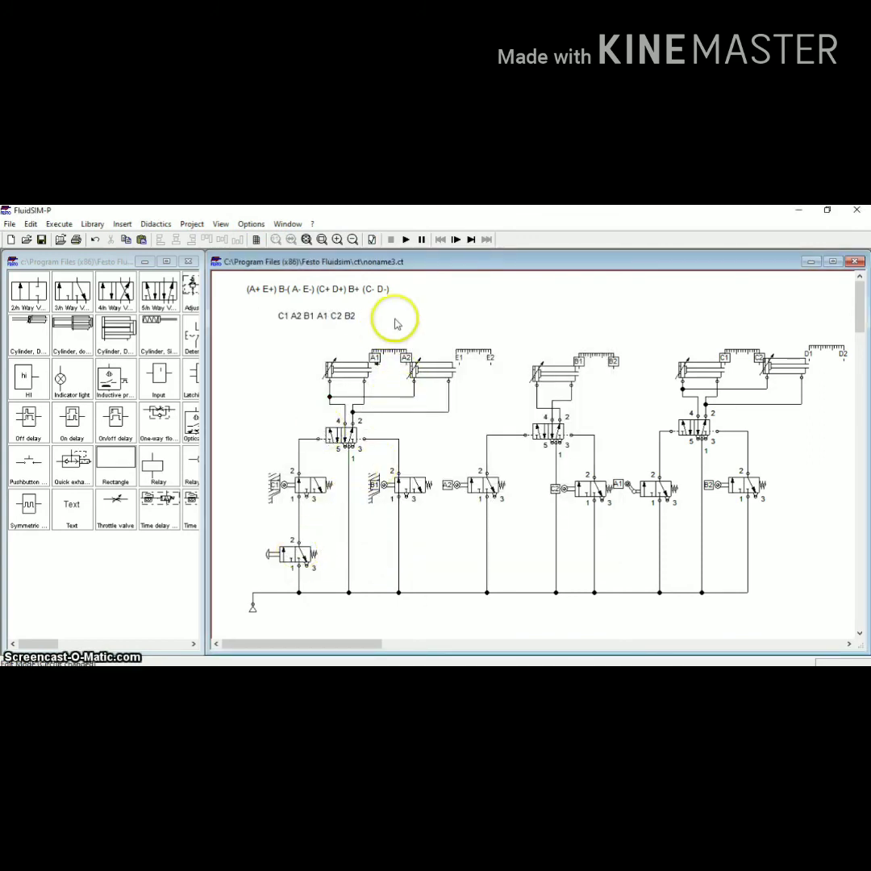
Run the slow-motion simulation despite the warnings, actuate the manual start valve to check the full cylinder sequence, and stop the simulation
{"action": "left_click", "coordinate": [405, 241]}
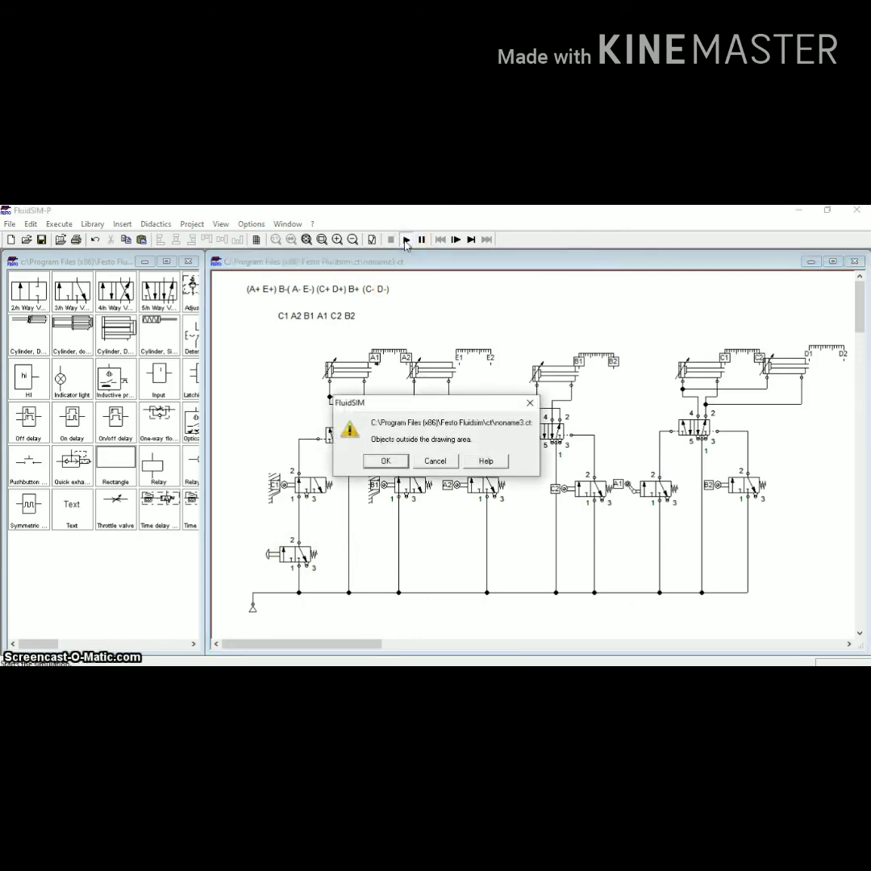
{"action": "left_click", "coordinate": [374, 462]}
{"action": "left_click", "coordinate": [373, 463]}
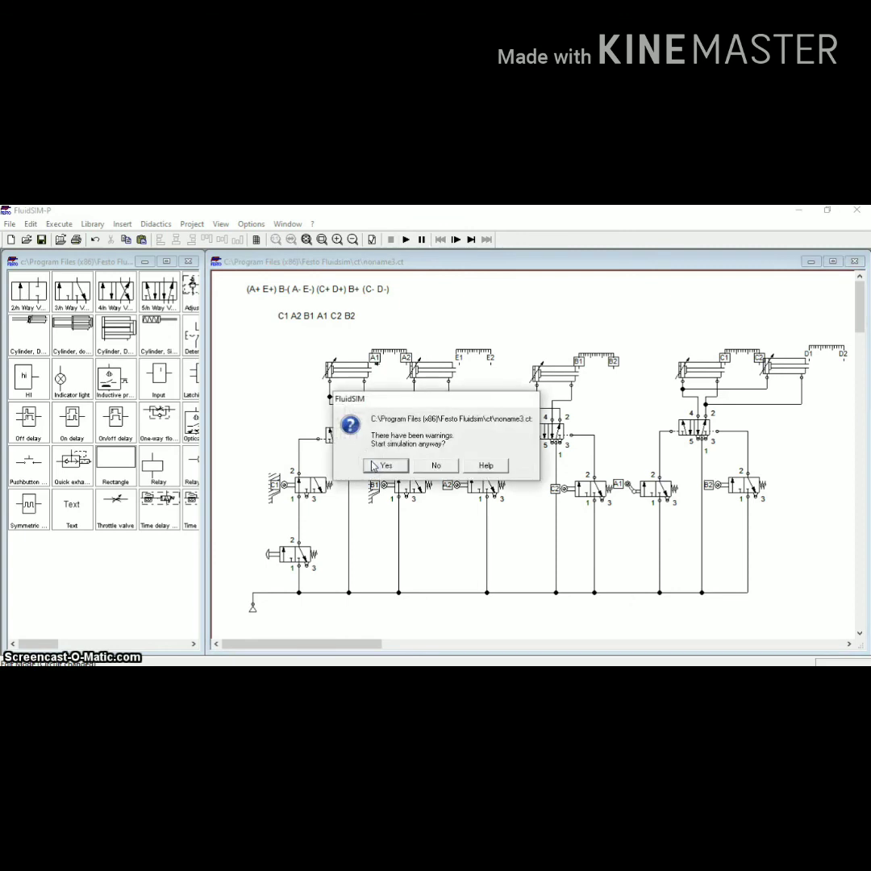
{"action": "left_click", "coordinate": [373, 463]}
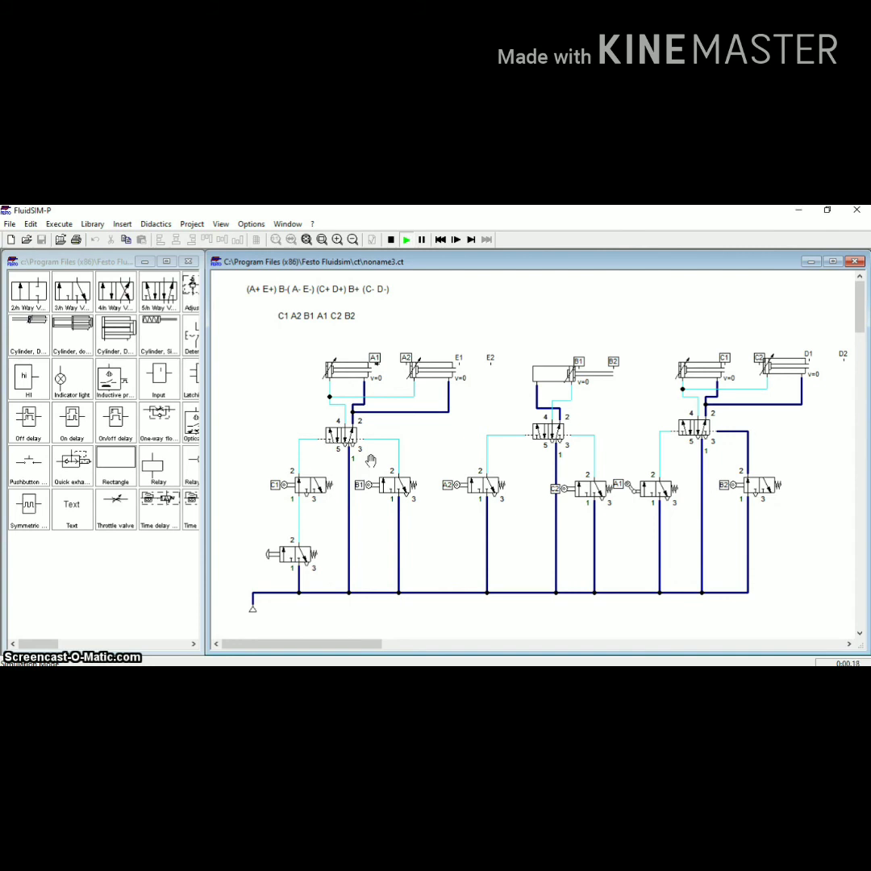
{"action": "left_click", "coordinate": [297, 555]}
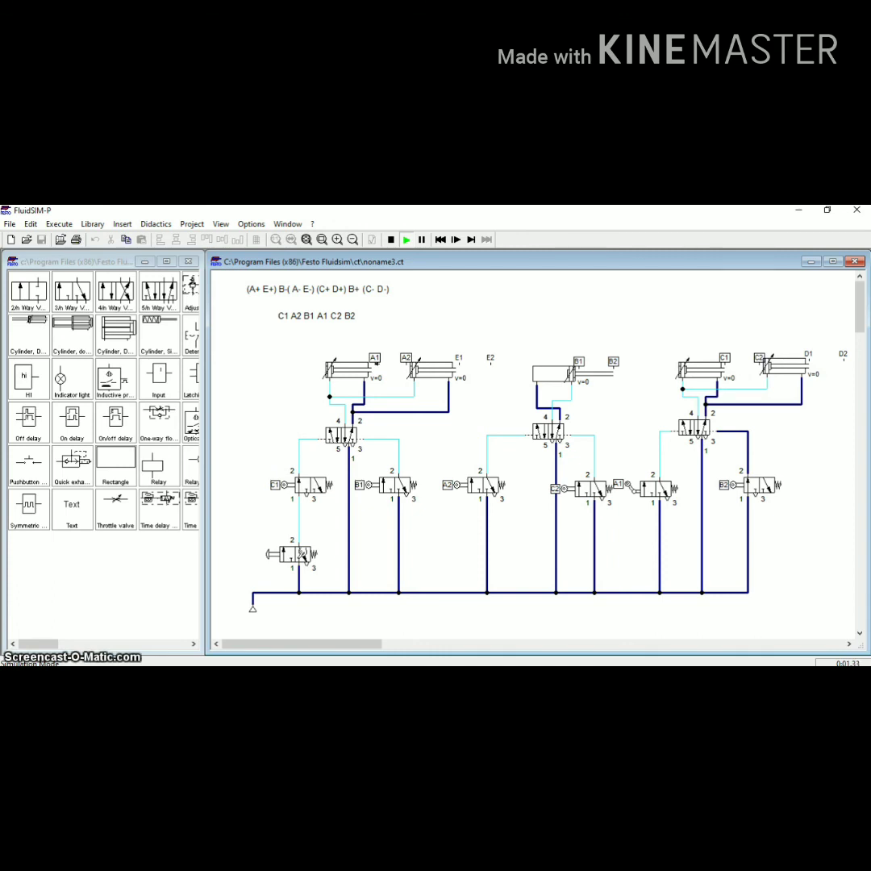
{"action": "left_click", "coordinate": [392, 241]}
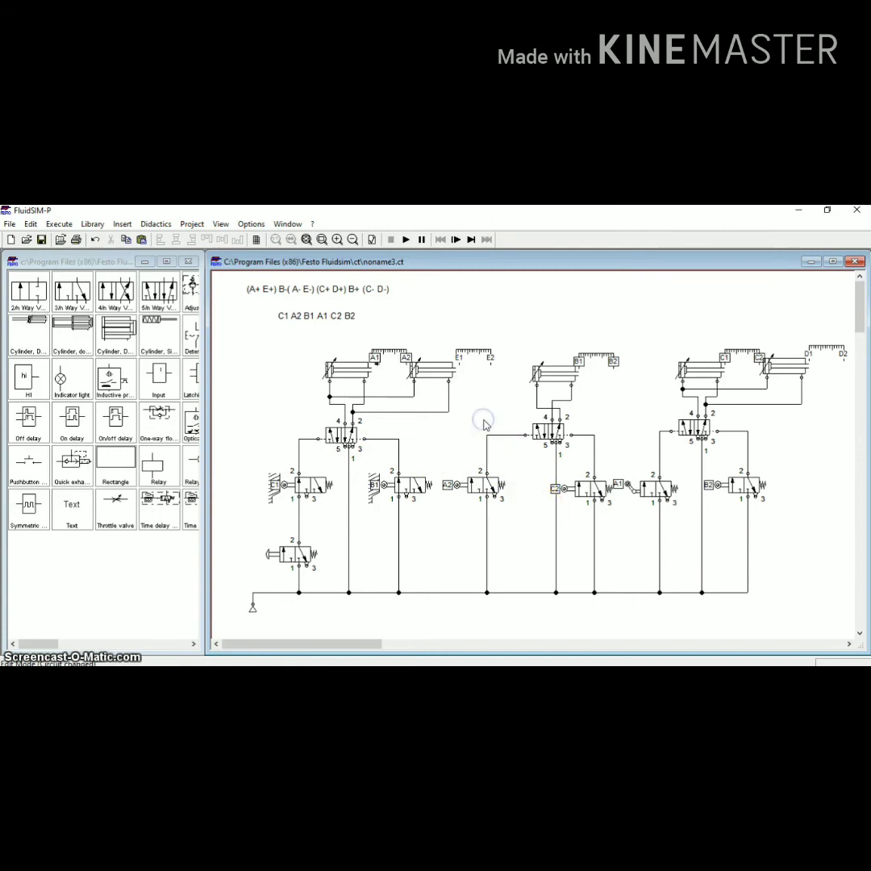
Save the circuit in the ct folder under the name UAS NOMOR 1 MEKATRONIKA
{"action": "left_click", "coordinate": [42, 240]}
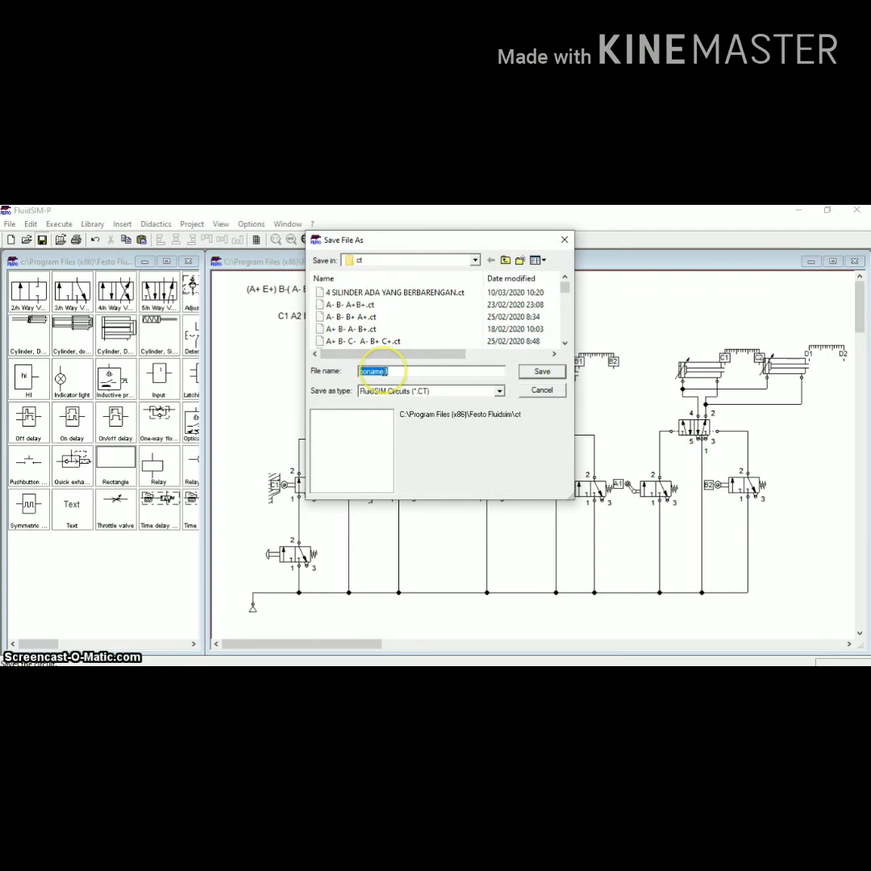
{"action": "type", "text": "UAS"}
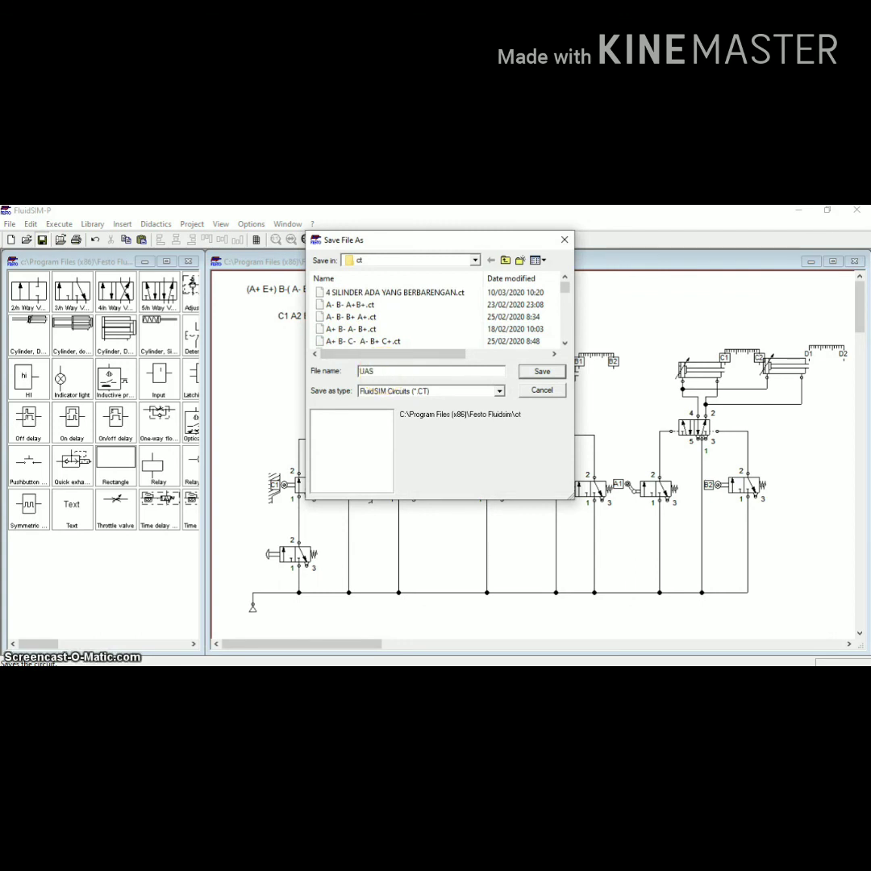
{"action": "type", "text": " NOMO"}
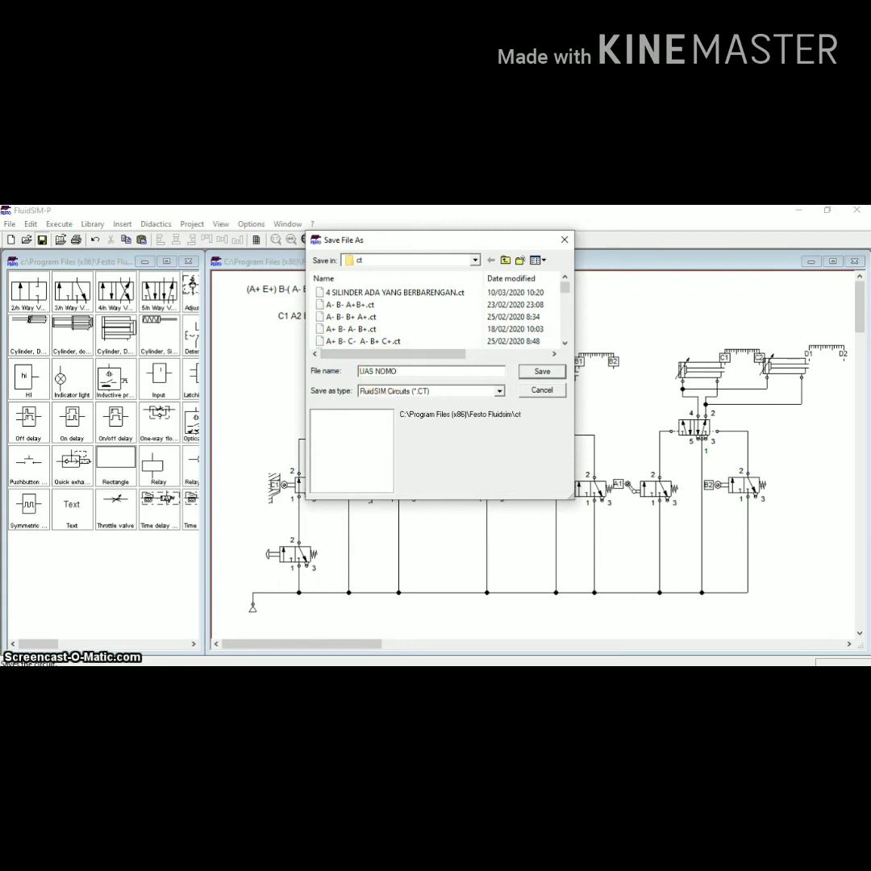
{"action": "type", "text": "R 1 MEKATRO"}
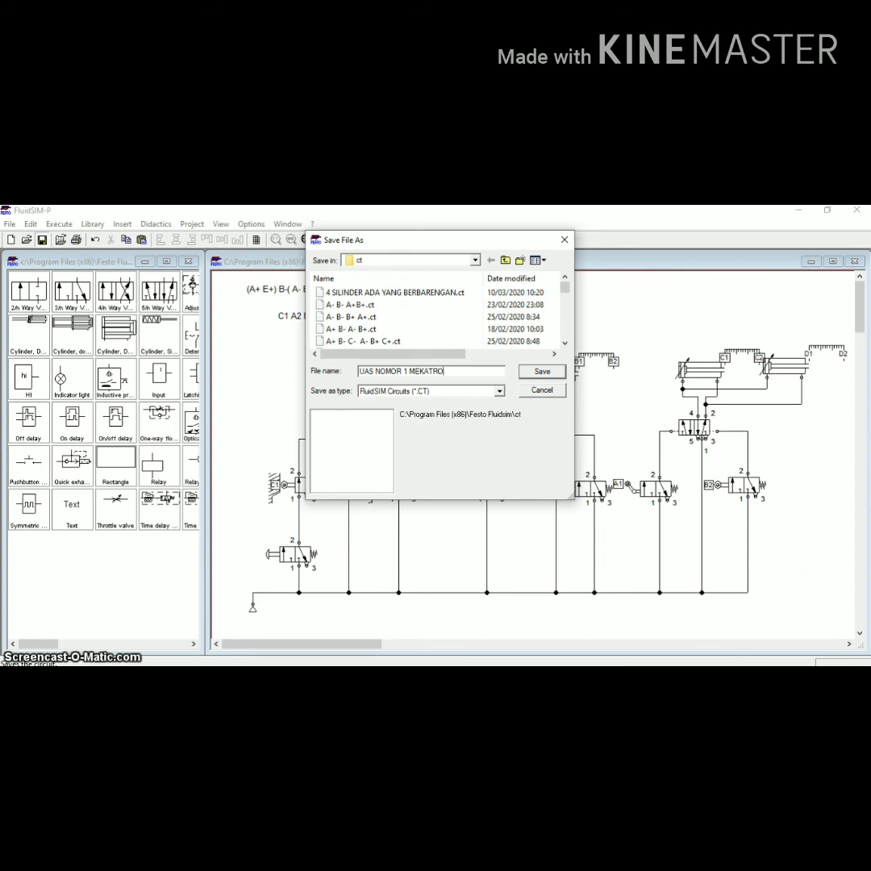
{"action": "type", "text": "NI"}
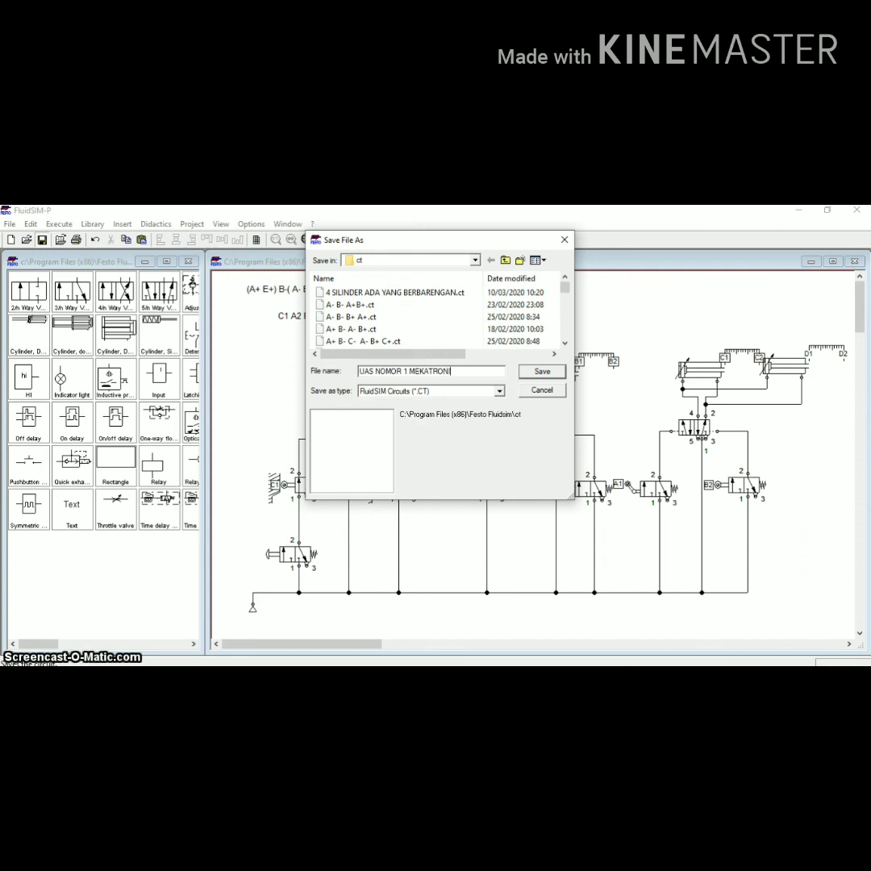
{"action": "type", "text": "KA"}
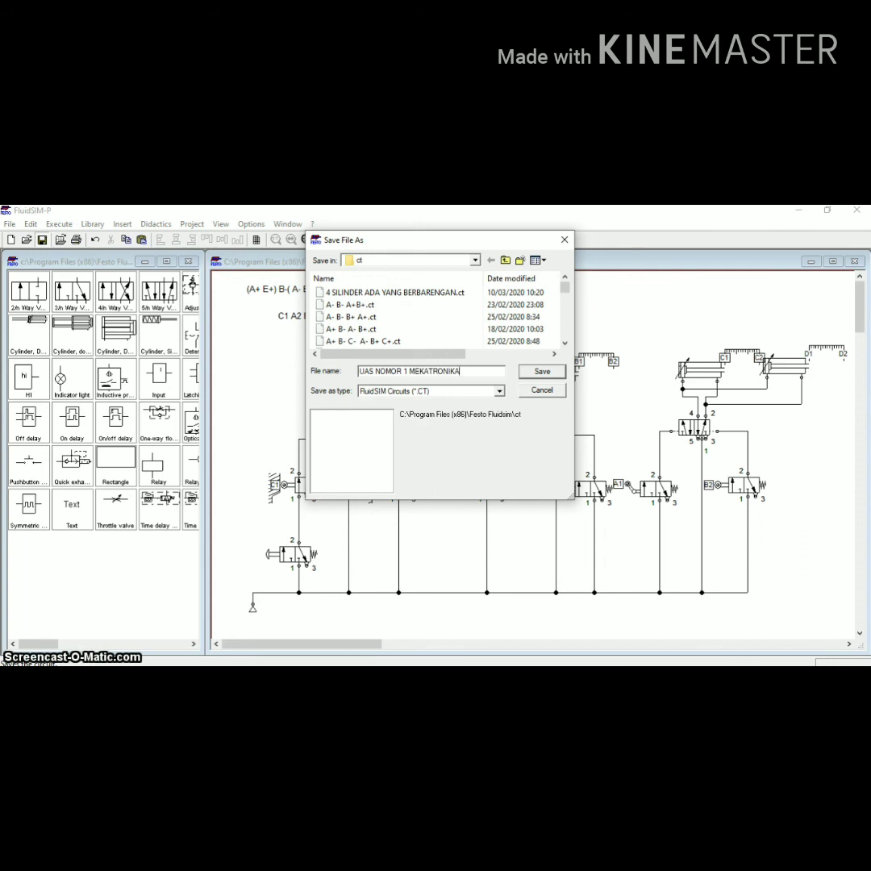
{"action": "left_click", "coordinate": [526, 375]}
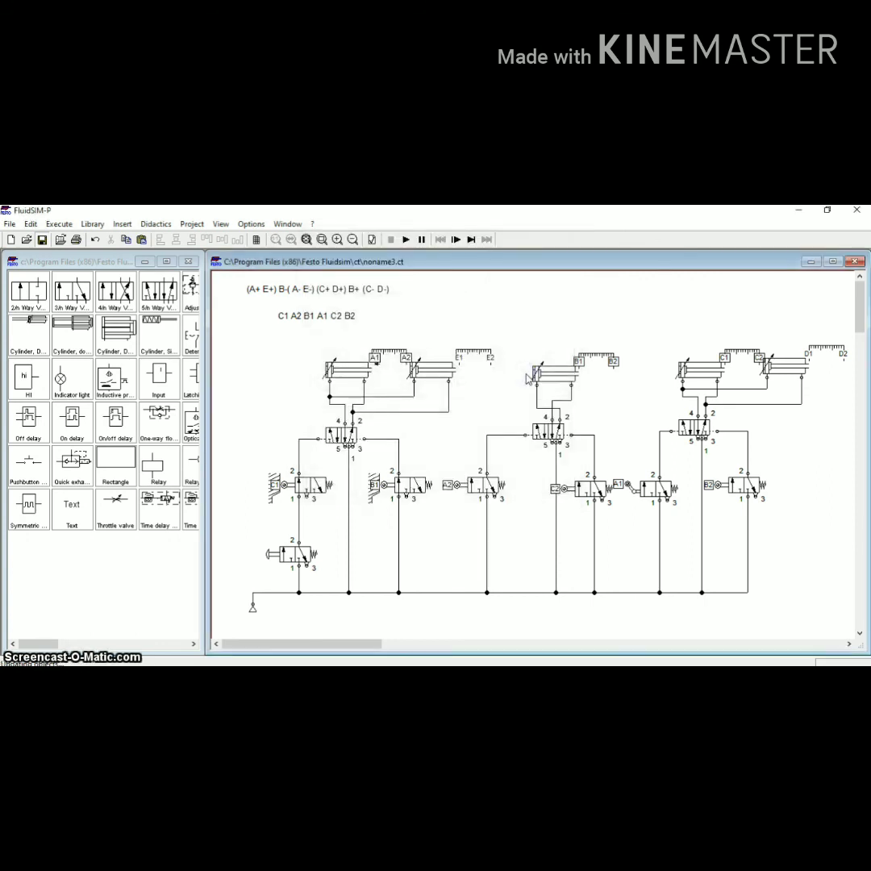